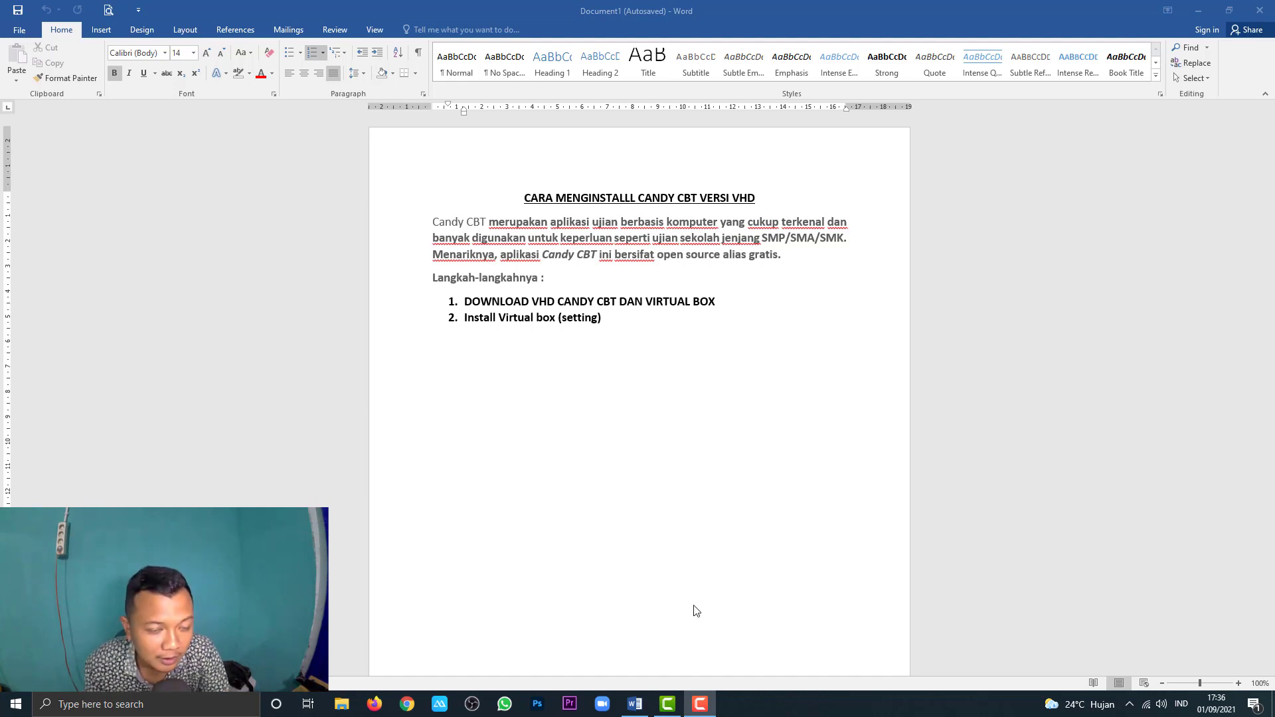
Step: Review the Word install guide, highlighting 'VHD CANDY' and 'VIRTUAL BOX' in step one, then minimize Word
click(520, 388)
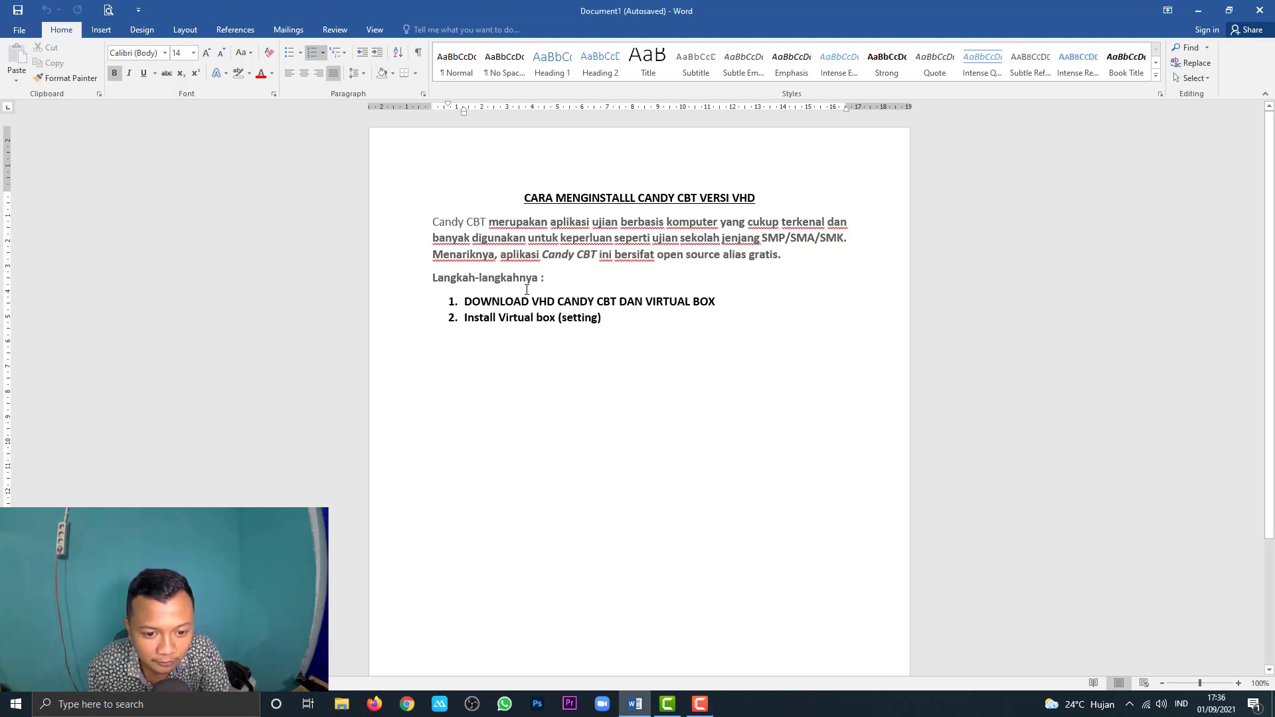
drag(531, 303, 595, 305)
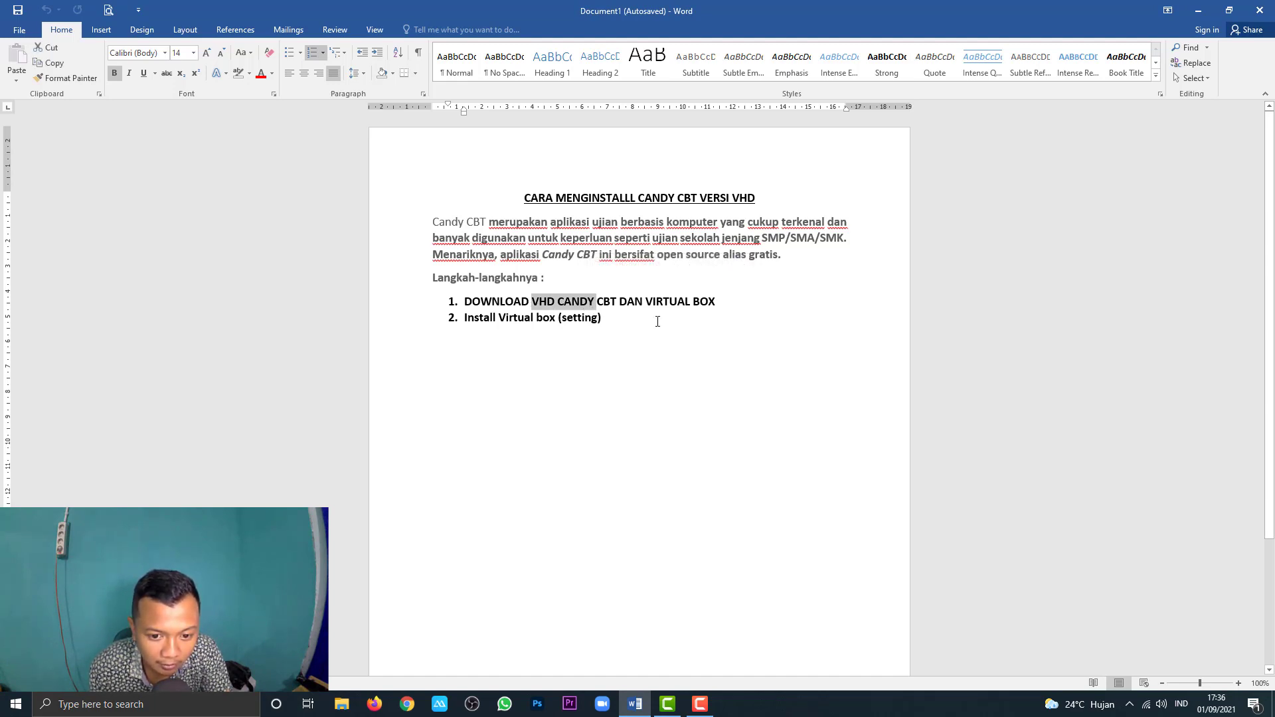
drag(646, 304, 716, 304)
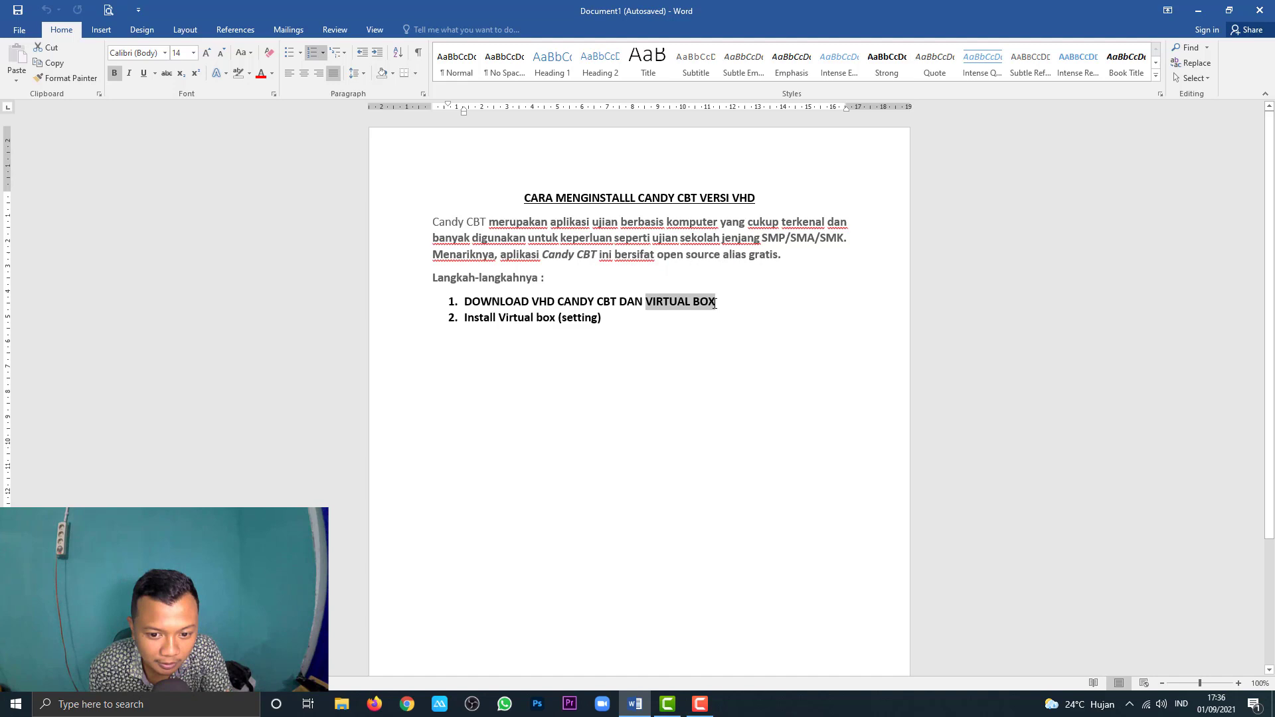
click(708, 352)
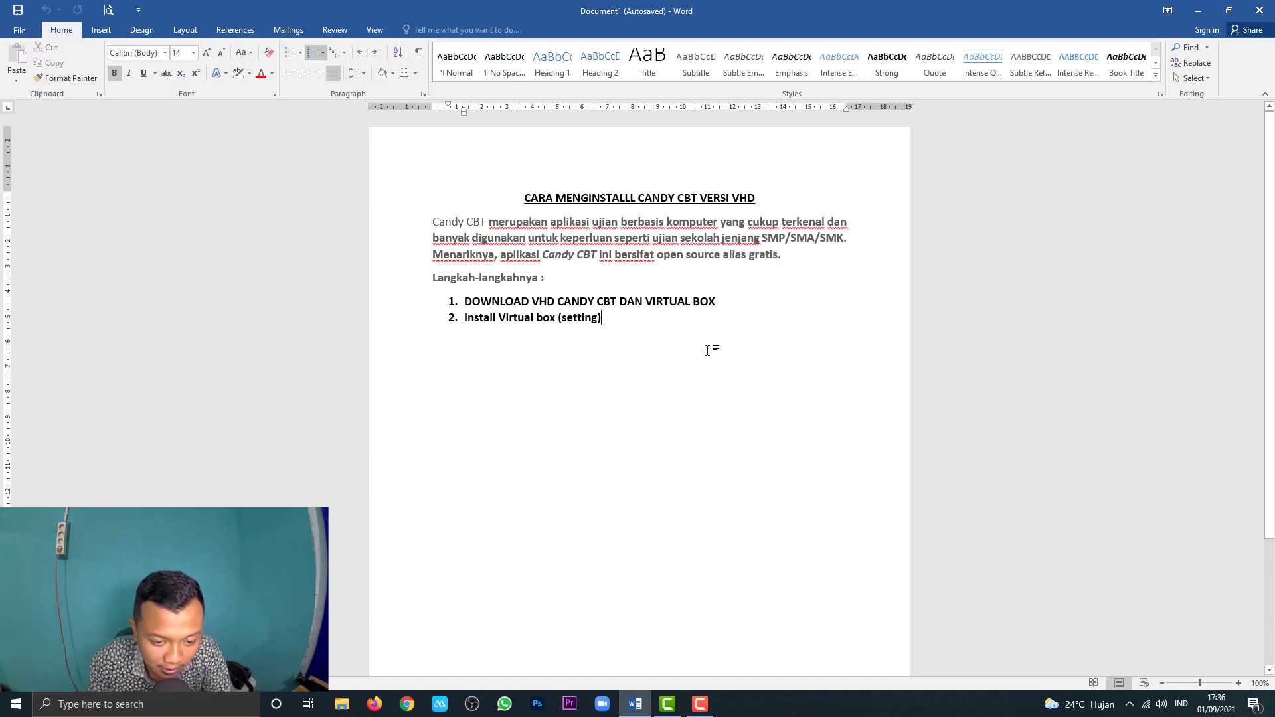
click(1198, 10)
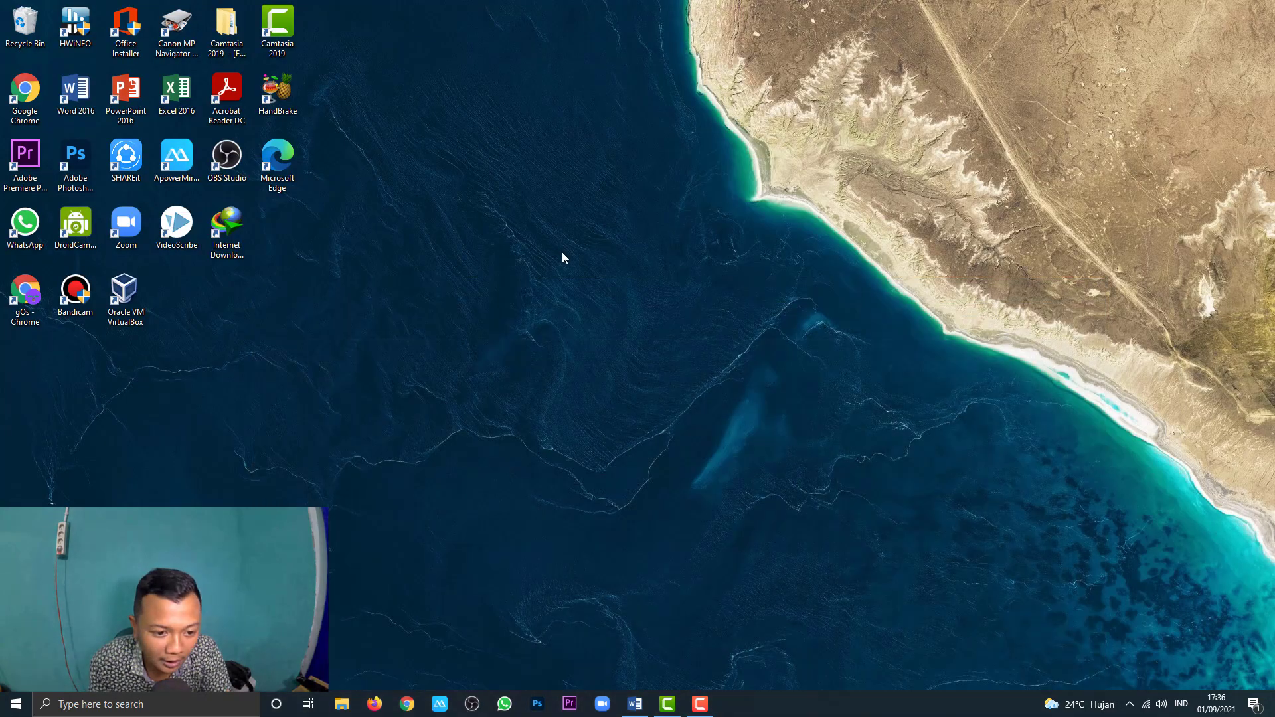
Step: Refresh the desktop, then open D:\CANDYCBT to find the VirtualBox installer and VHD files
right_click(471, 194)
click(516, 230)
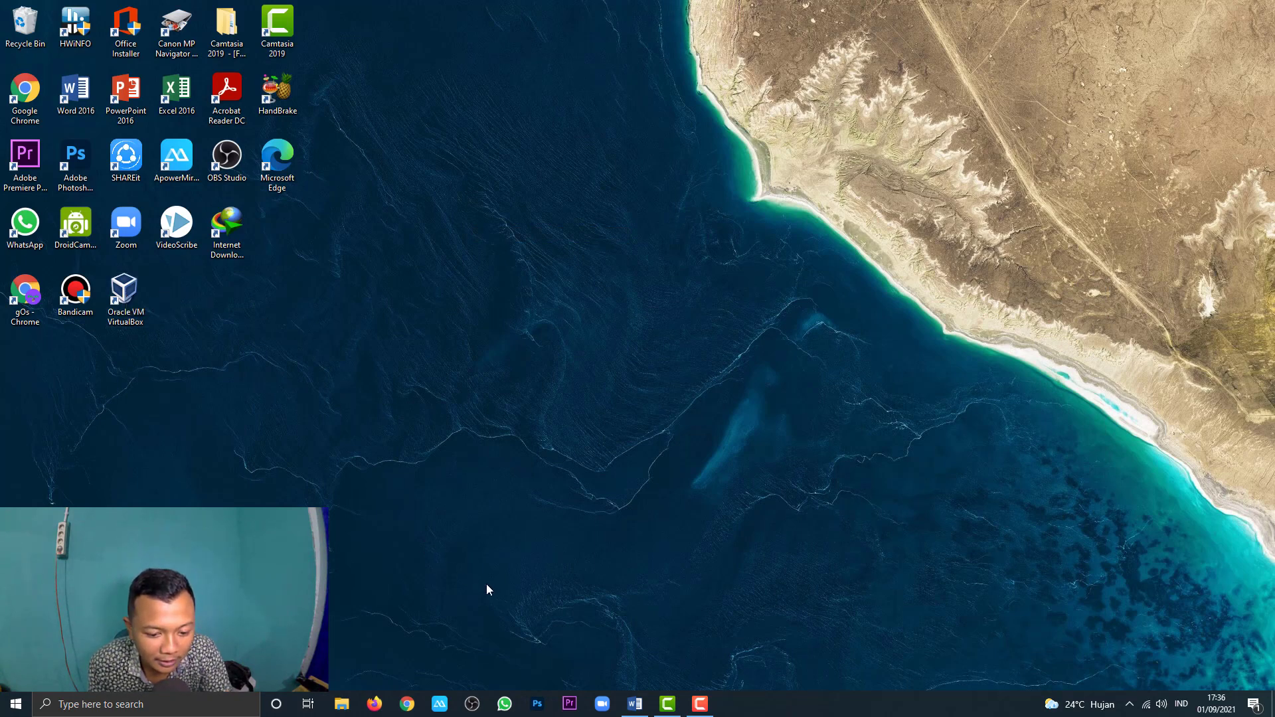
click(340, 699)
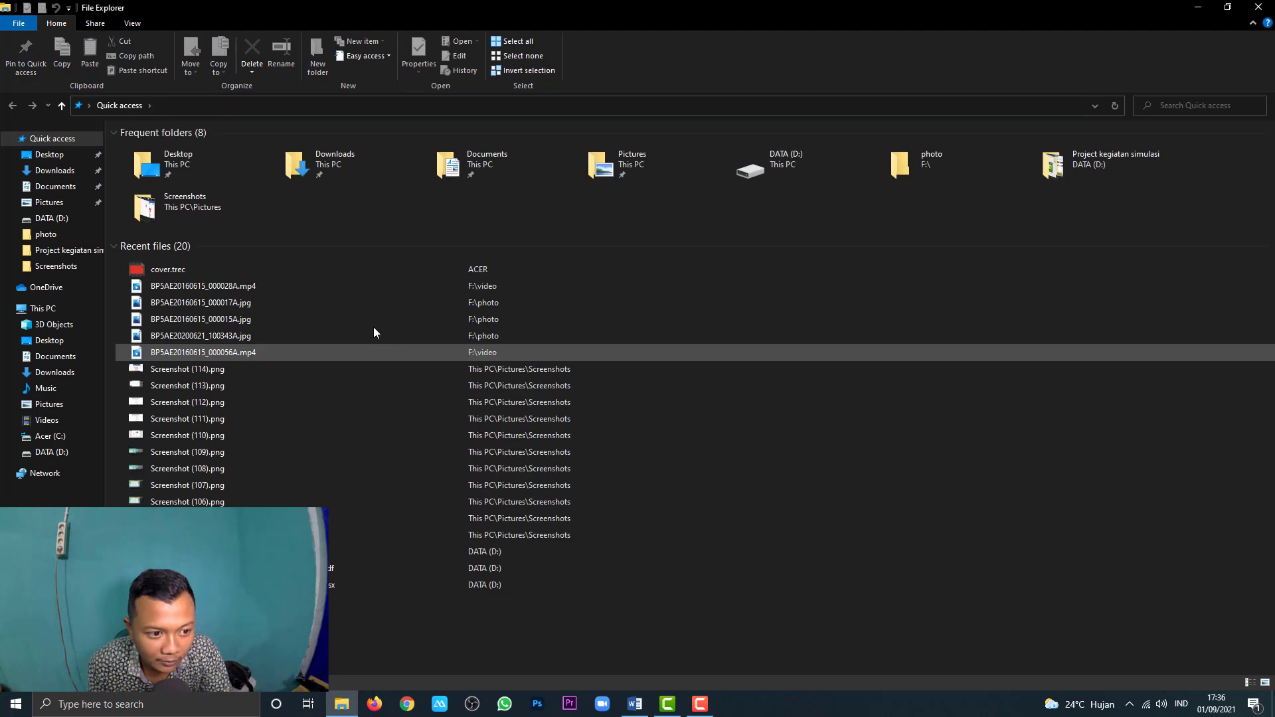
click(57, 452)
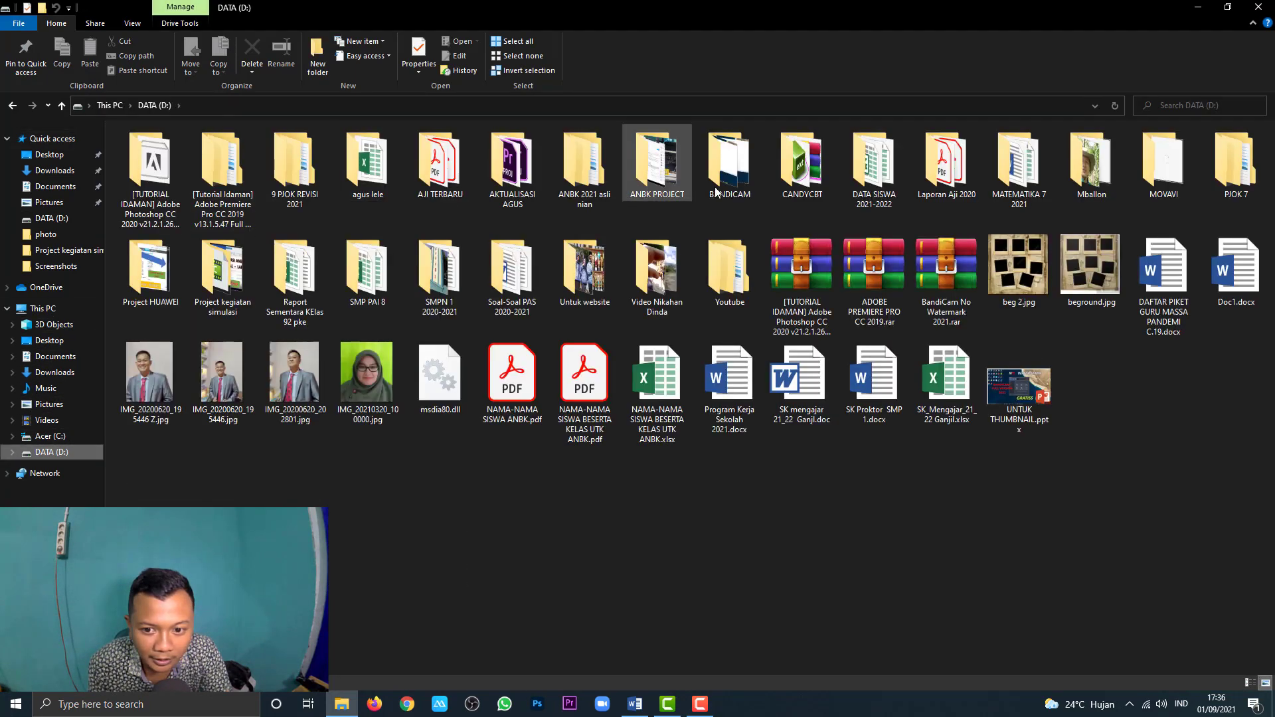
double_click(818, 181)
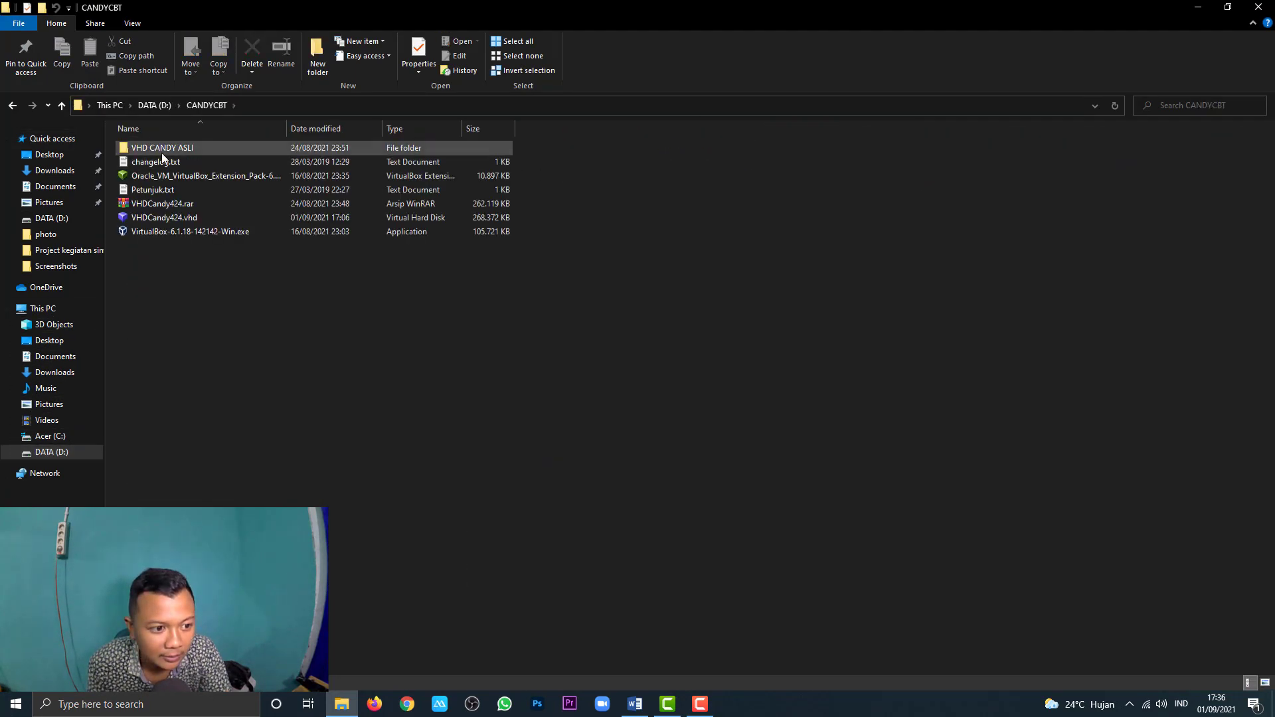
double_click(178, 233)
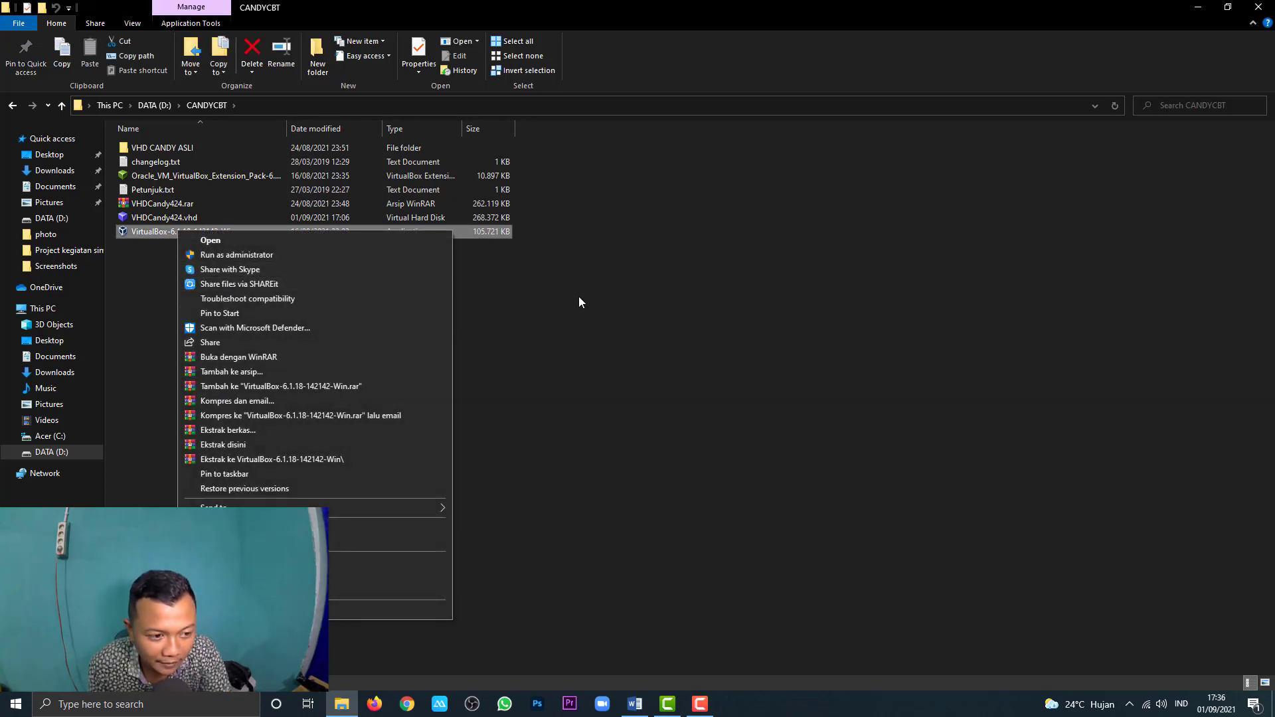
click(579, 299)
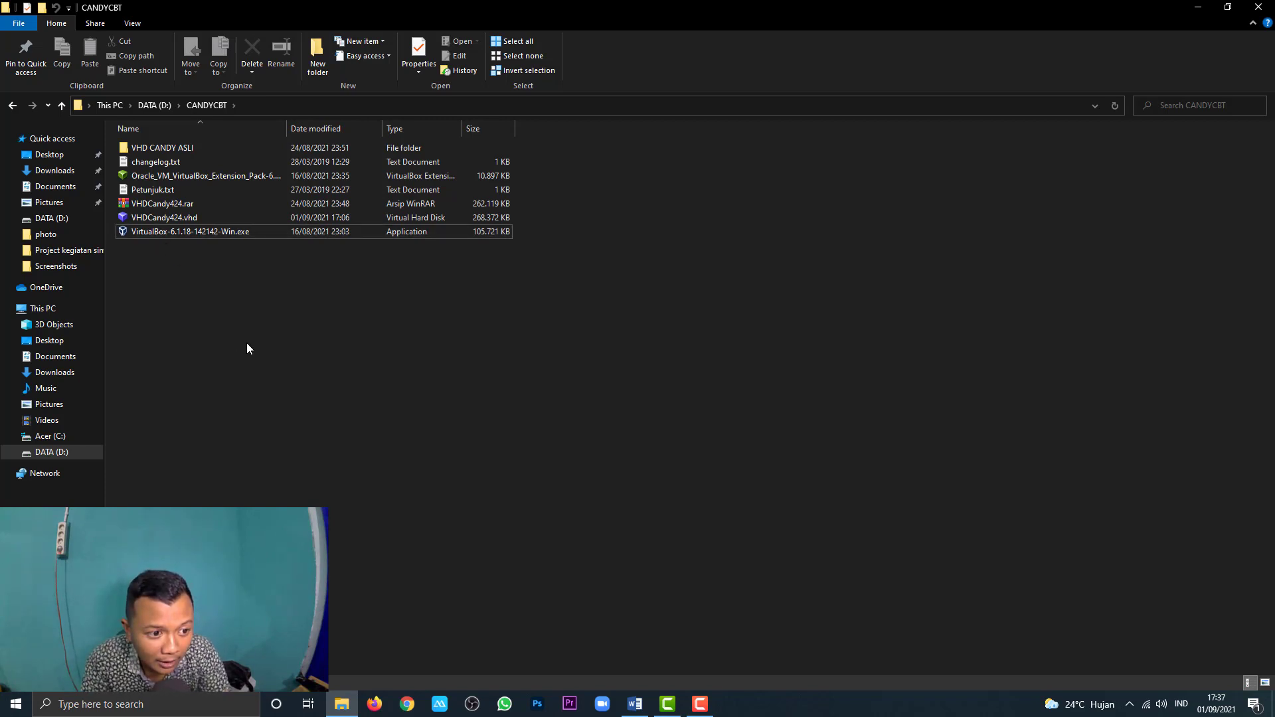
Step: Delete the old VHDCandy424.vhd from the CANDYCBT folder
click(189, 206)
click(186, 218)
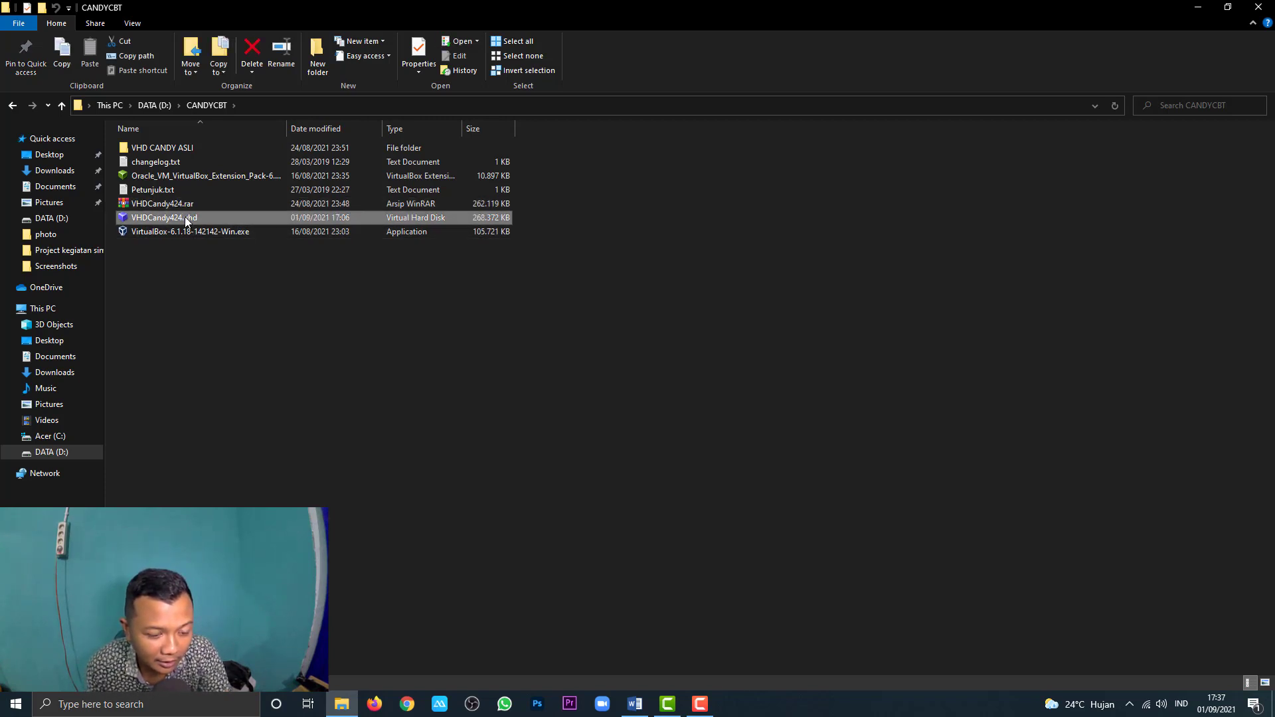
key(Delete)
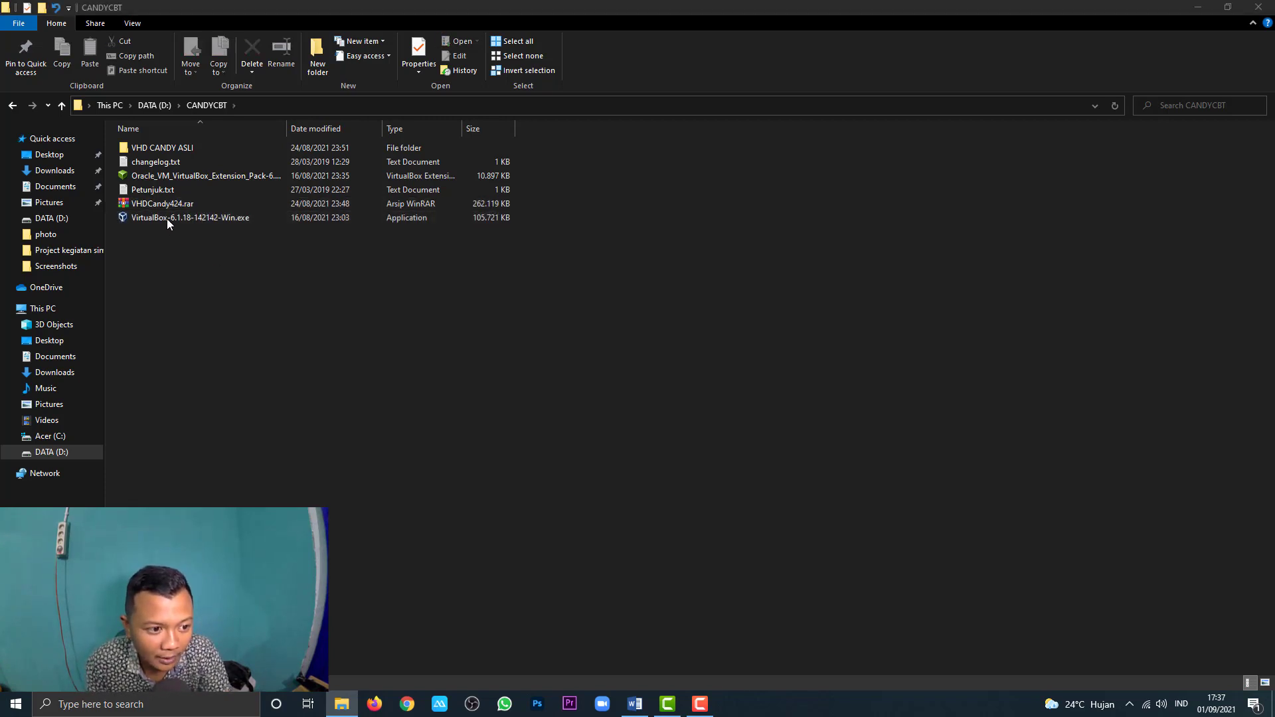
Step: Extract VHDCandy424.rar here, overwriting Petunjuk.txt and changelog.txt, and select the new VHDCandy424.vhd
right_click(171, 206)
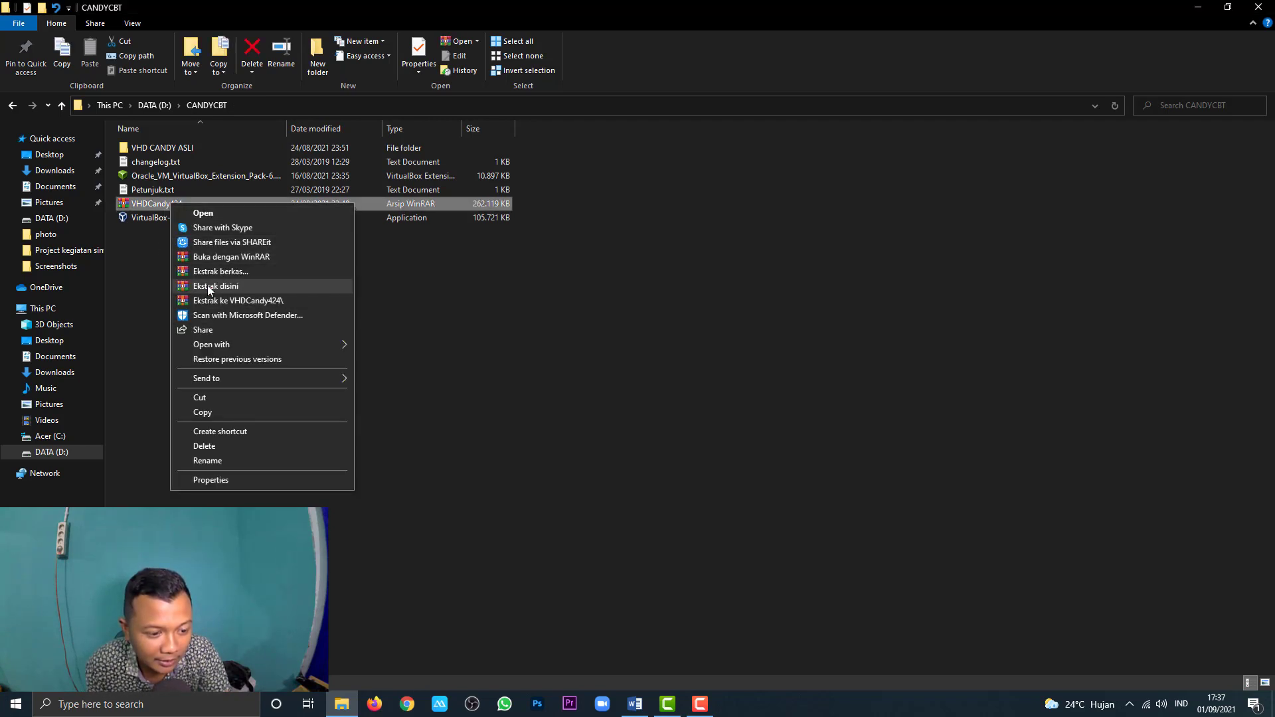
click(208, 285)
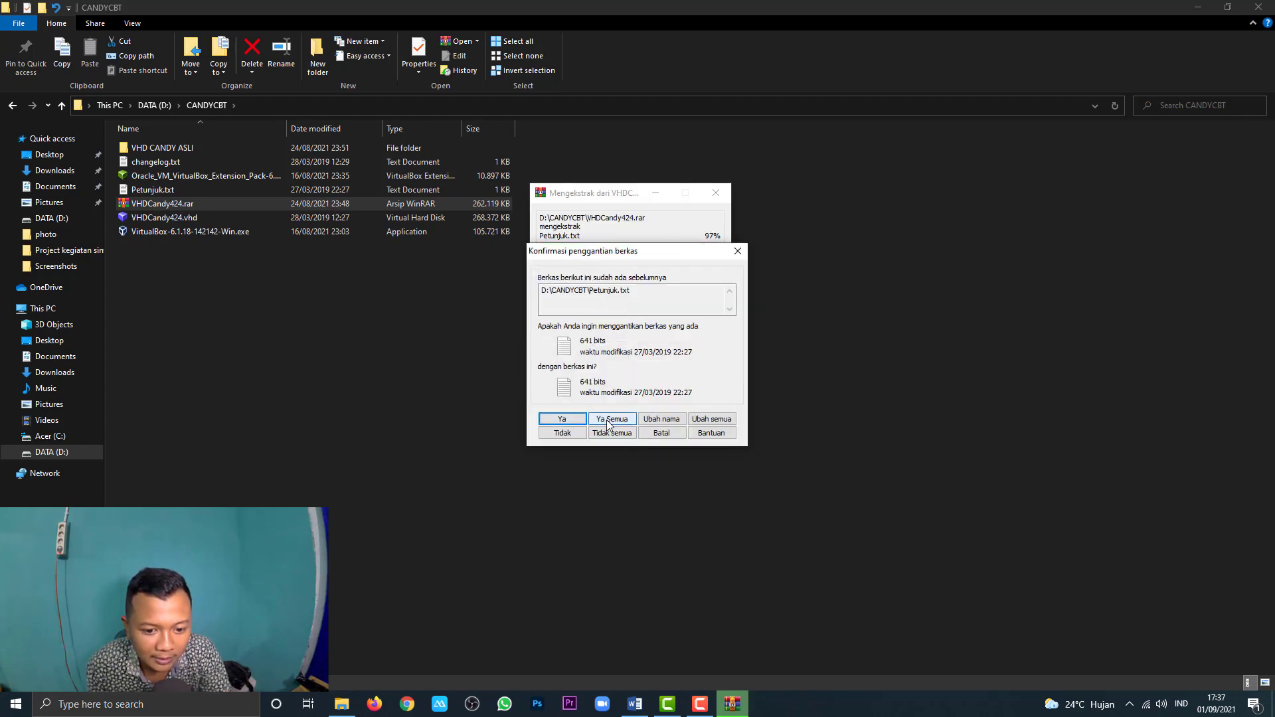
click(575, 425)
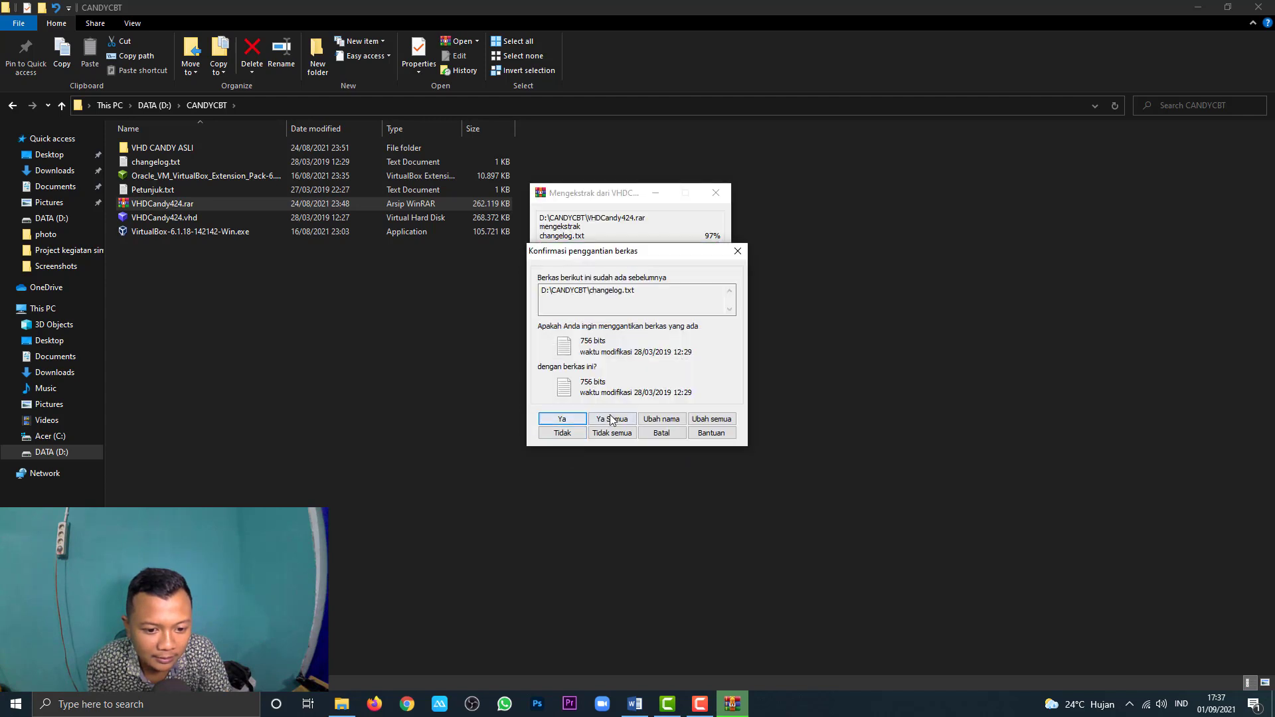
click(573, 421)
click(292, 337)
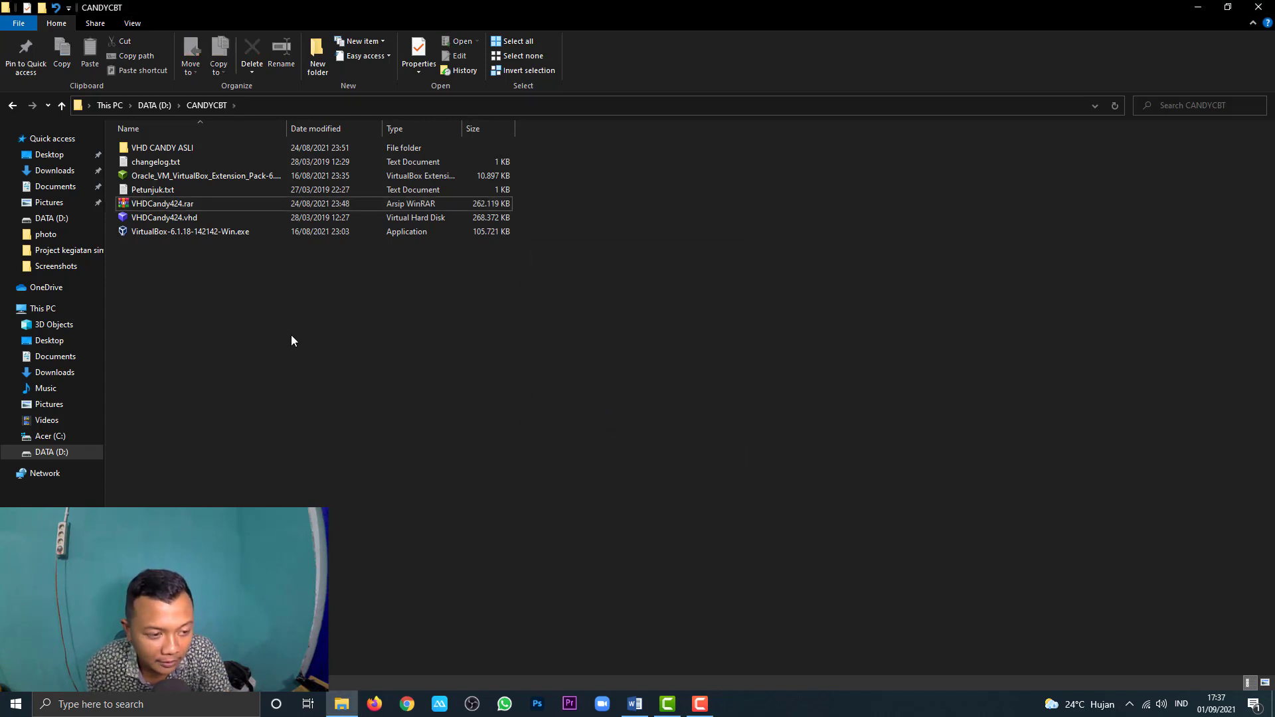
click(154, 219)
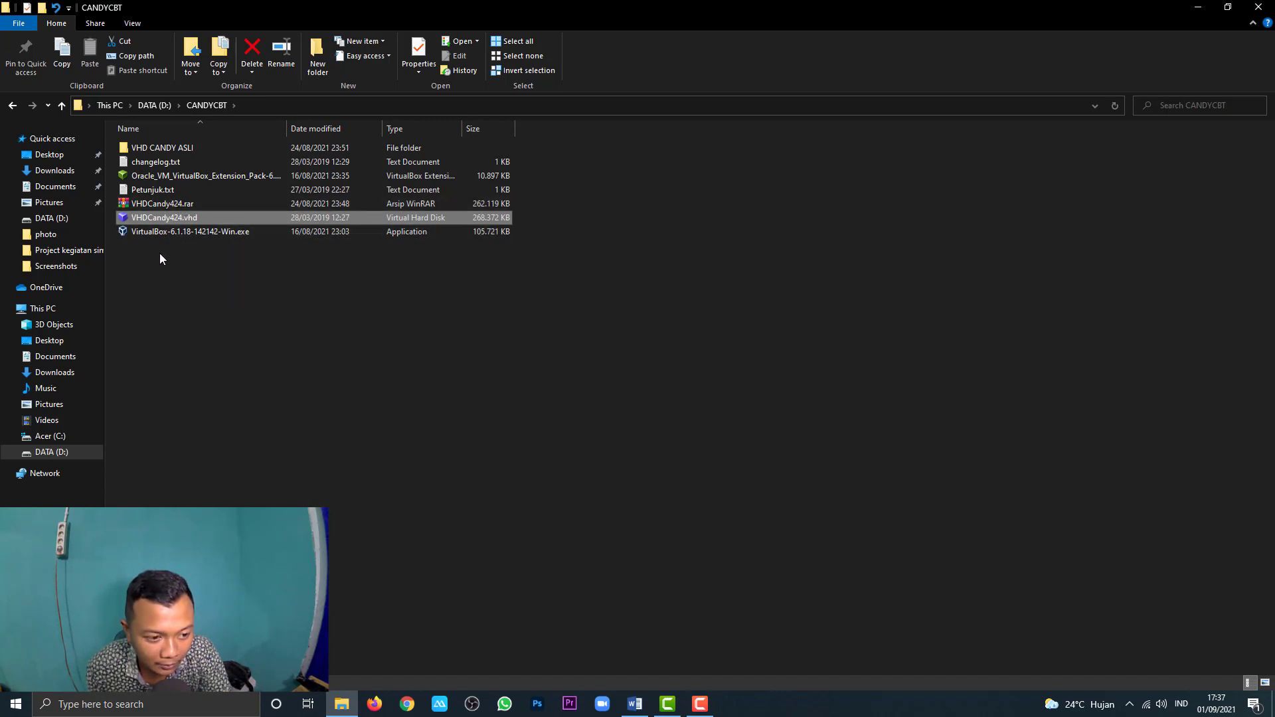
Step: Look inside the VHD CANDY ASLI folder, then return to CANDYCBT
click(171, 219)
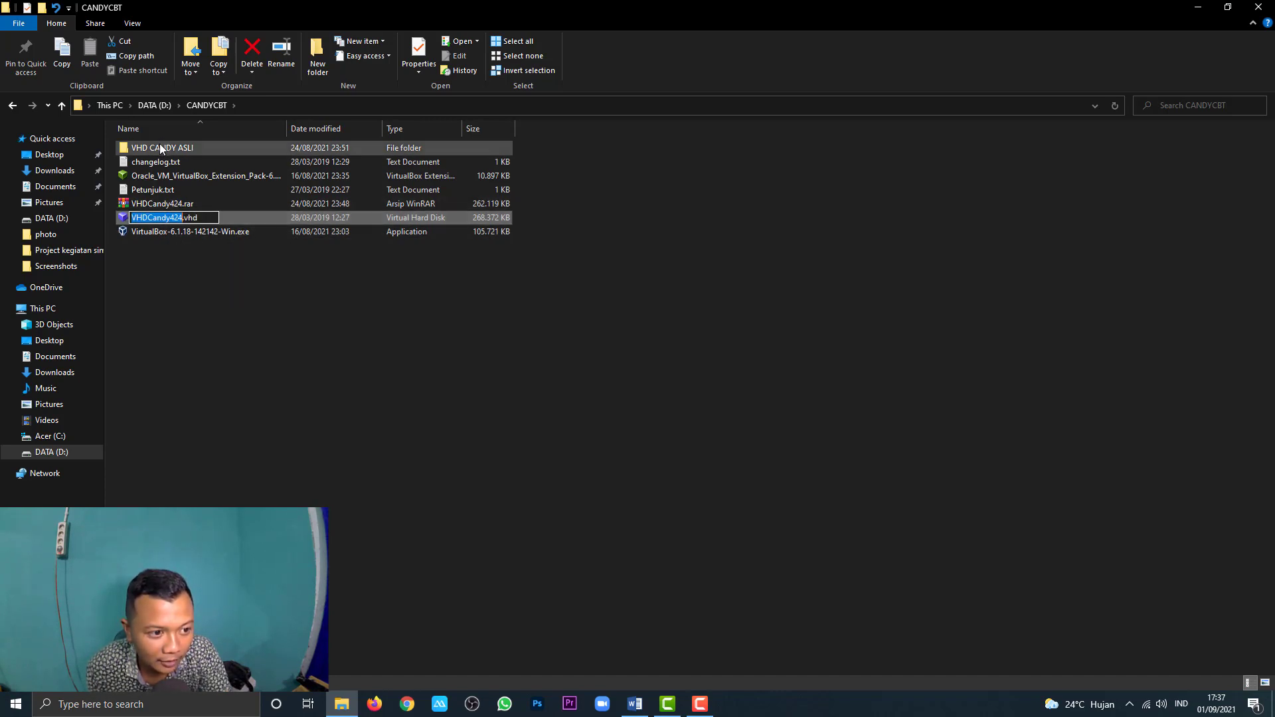
click(159, 148)
double_click(159, 147)
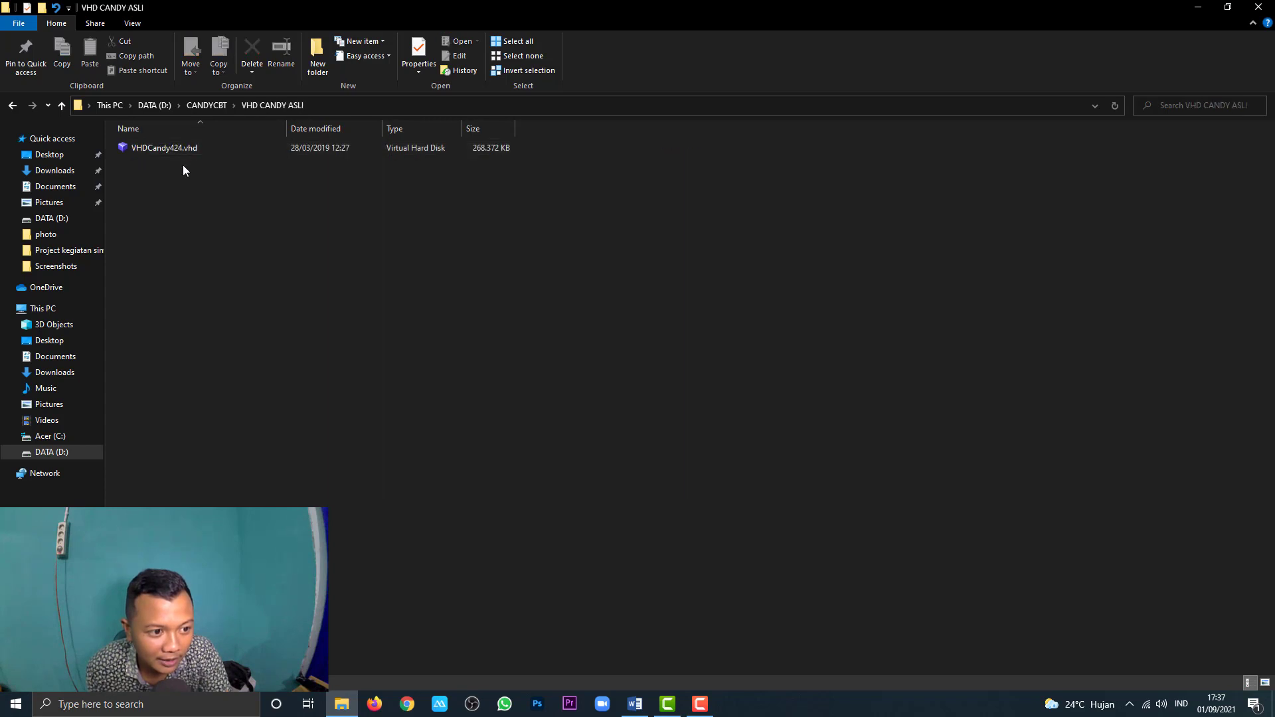
click(12, 105)
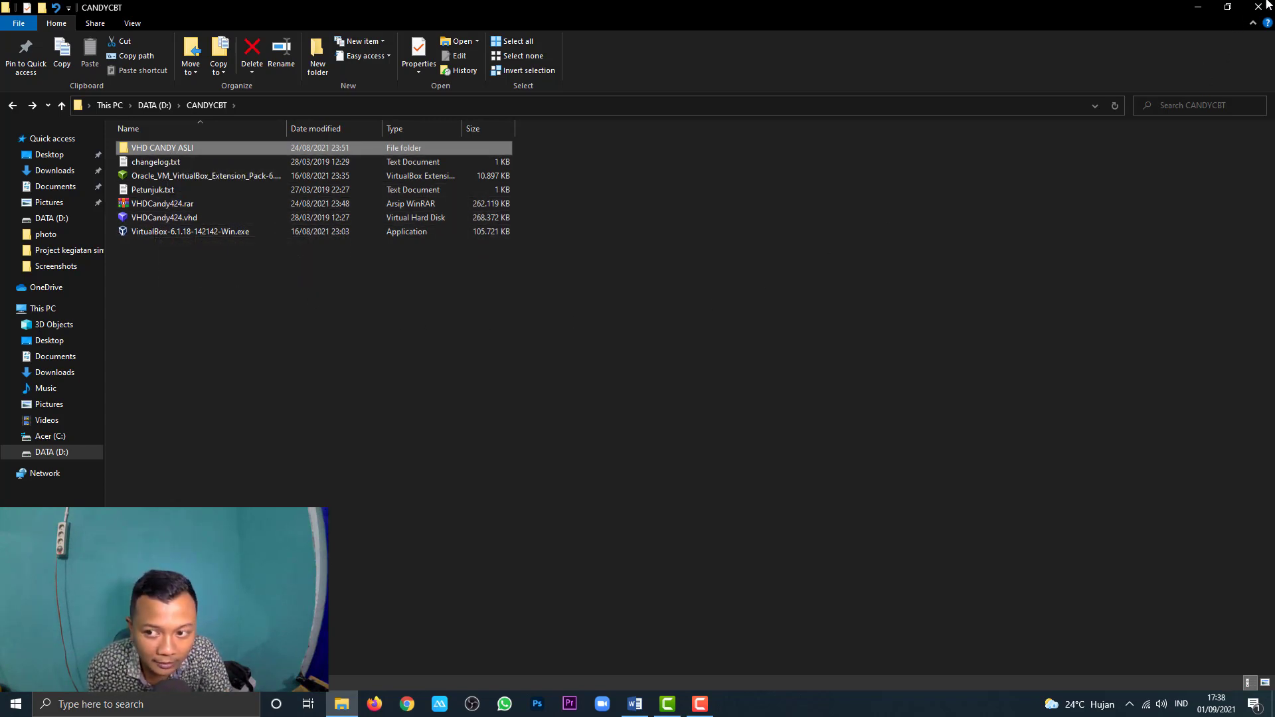
Step: Minimize File Explorer and refresh the desktop twice
click(1198, 8)
right_click(487, 117)
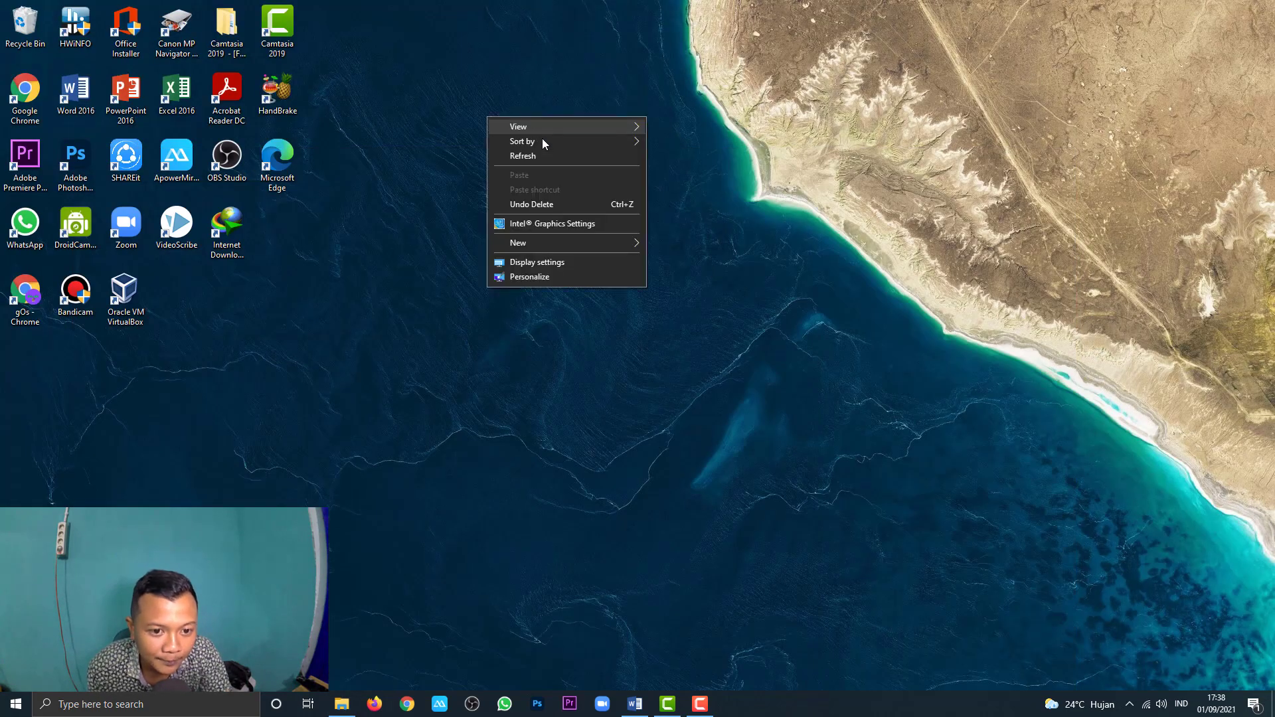
click(544, 154)
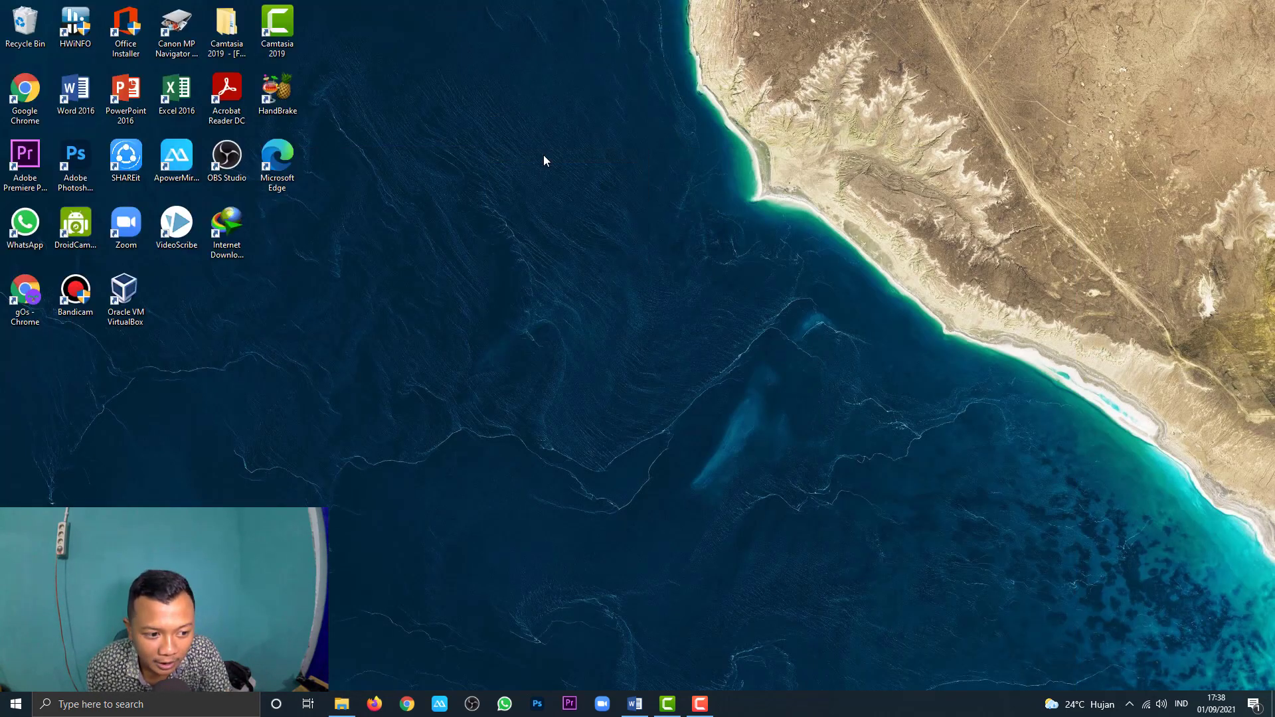
right_click(461, 197)
click(490, 237)
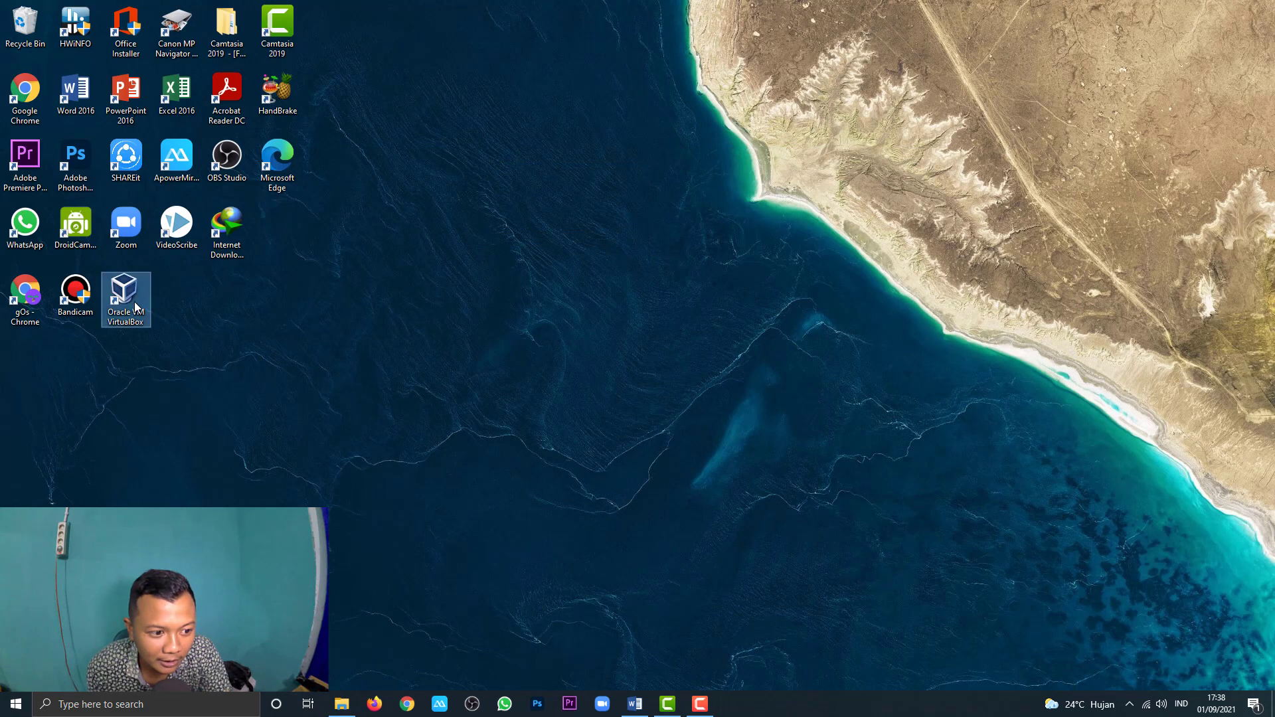
Step: Launch VirtualBox and remove the smpn1paiker machine, deleting all its files
double_click(134, 302)
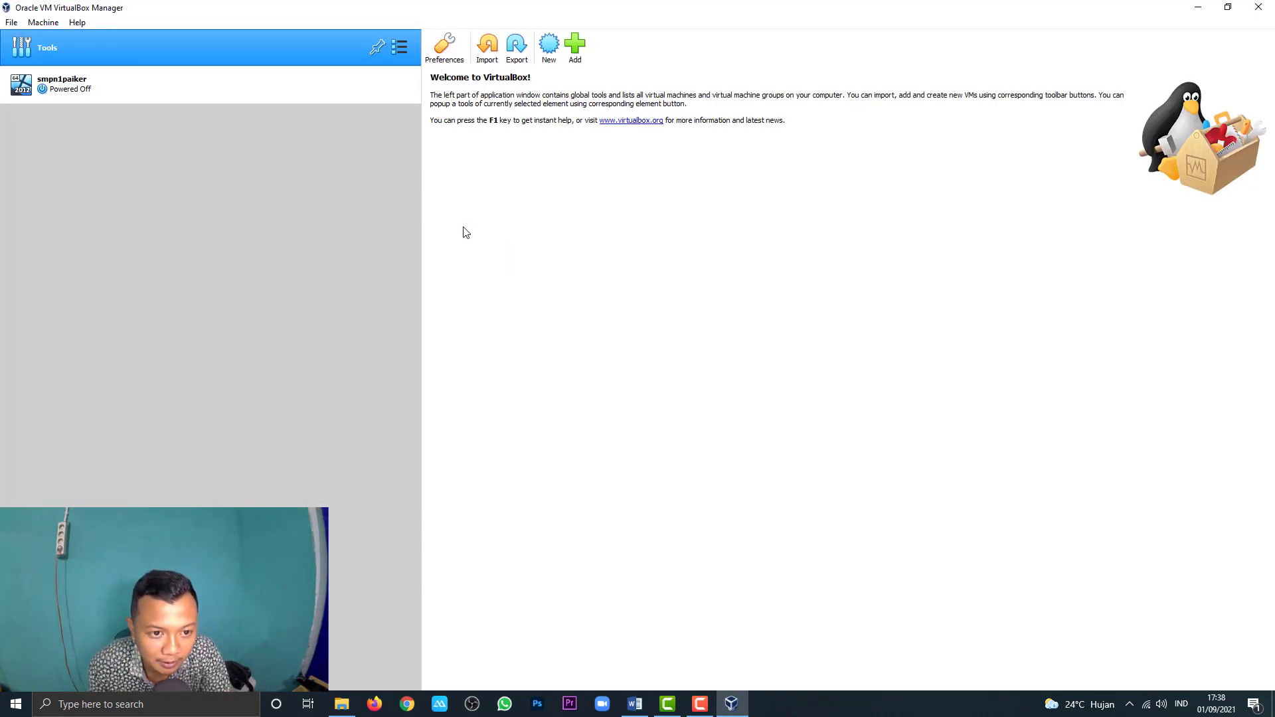
right_click(172, 87)
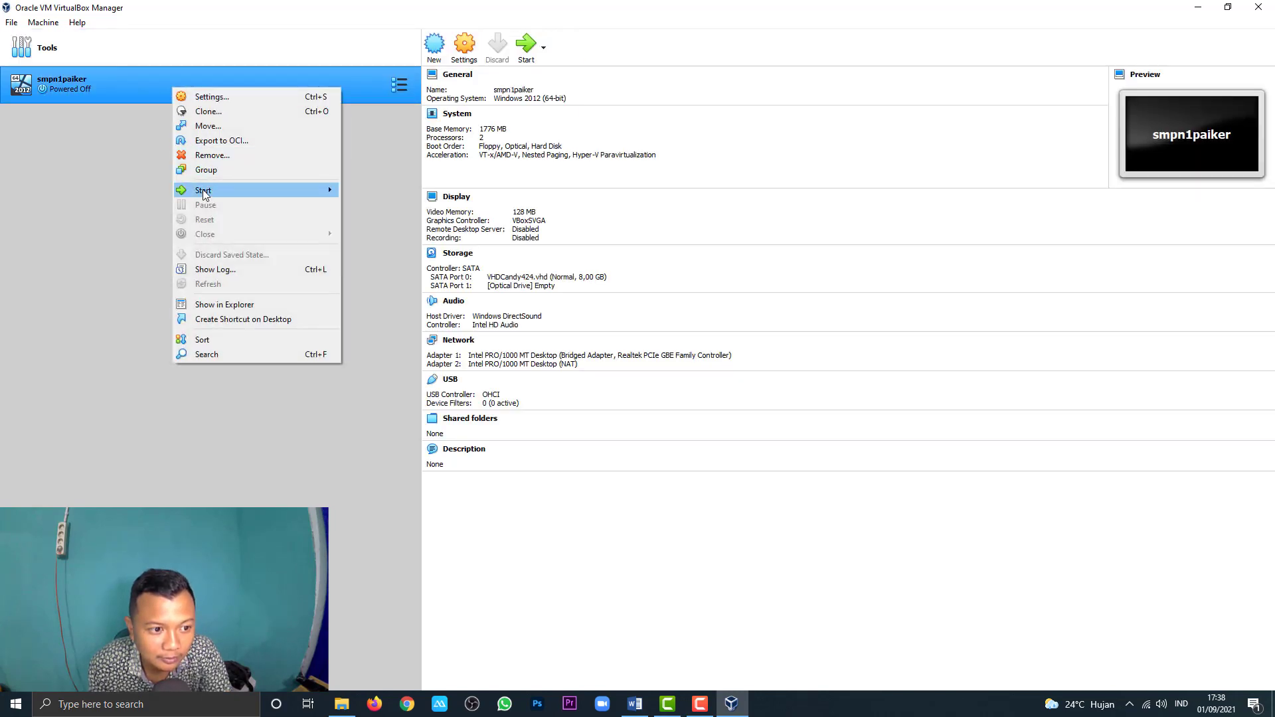
click(212, 154)
click(580, 410)
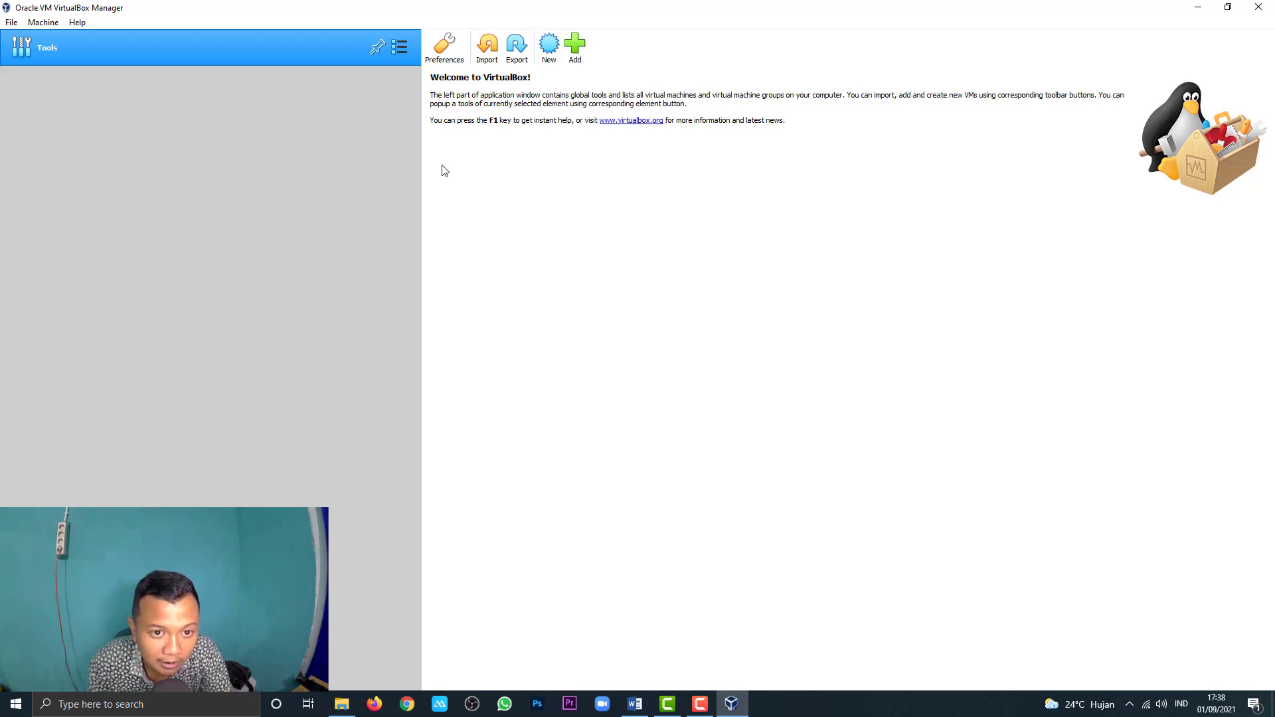
Step: Start a new virtual machine named smp1 with type Microsoft Windows
click(552, 62)
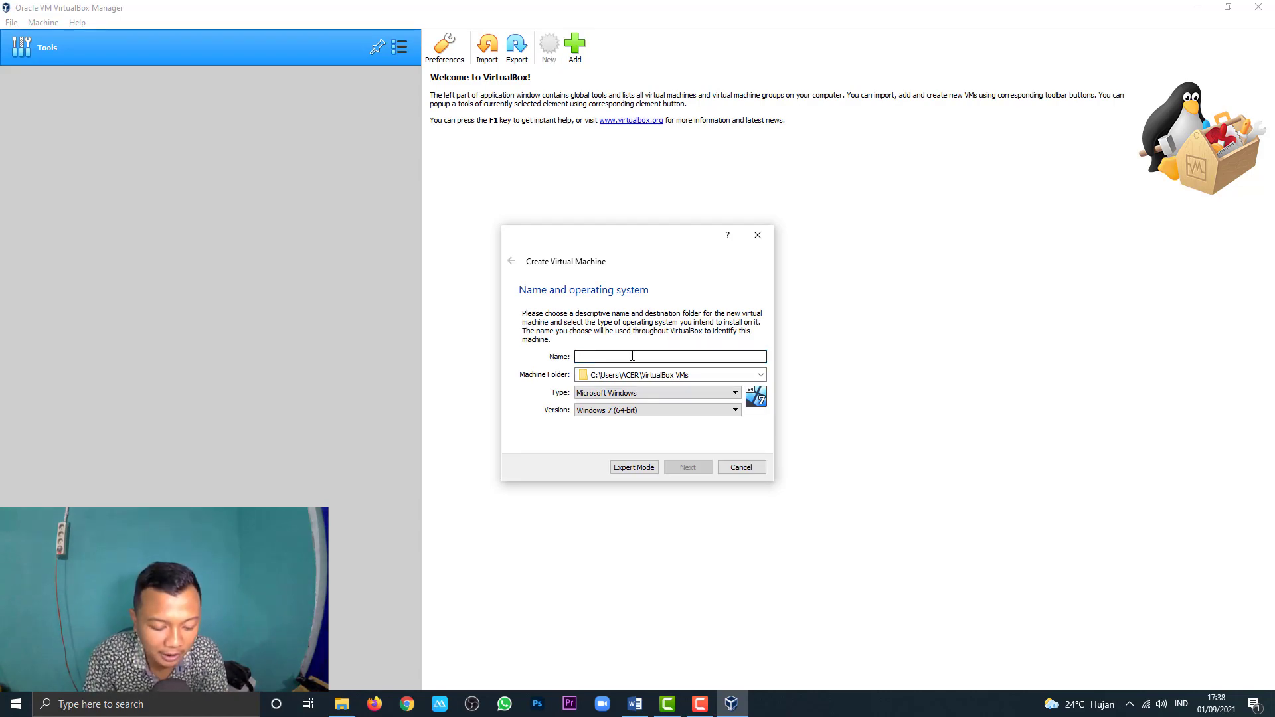
text(s)
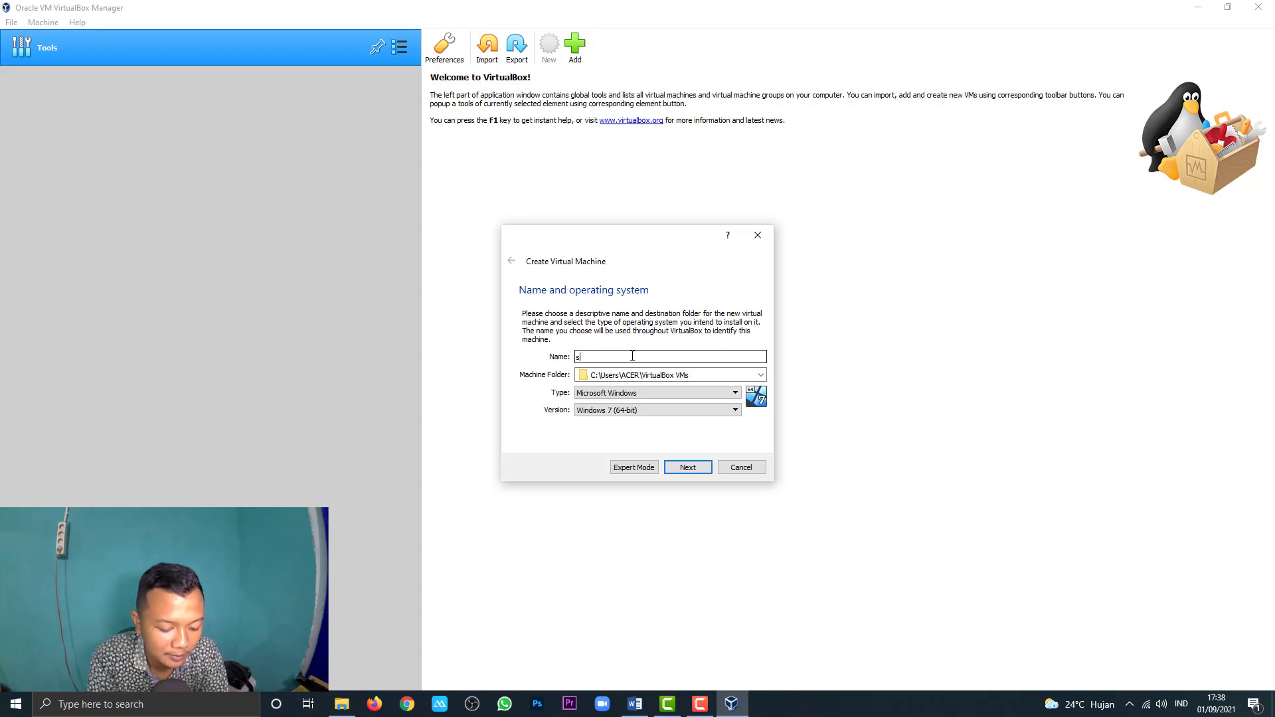
text(mp1)
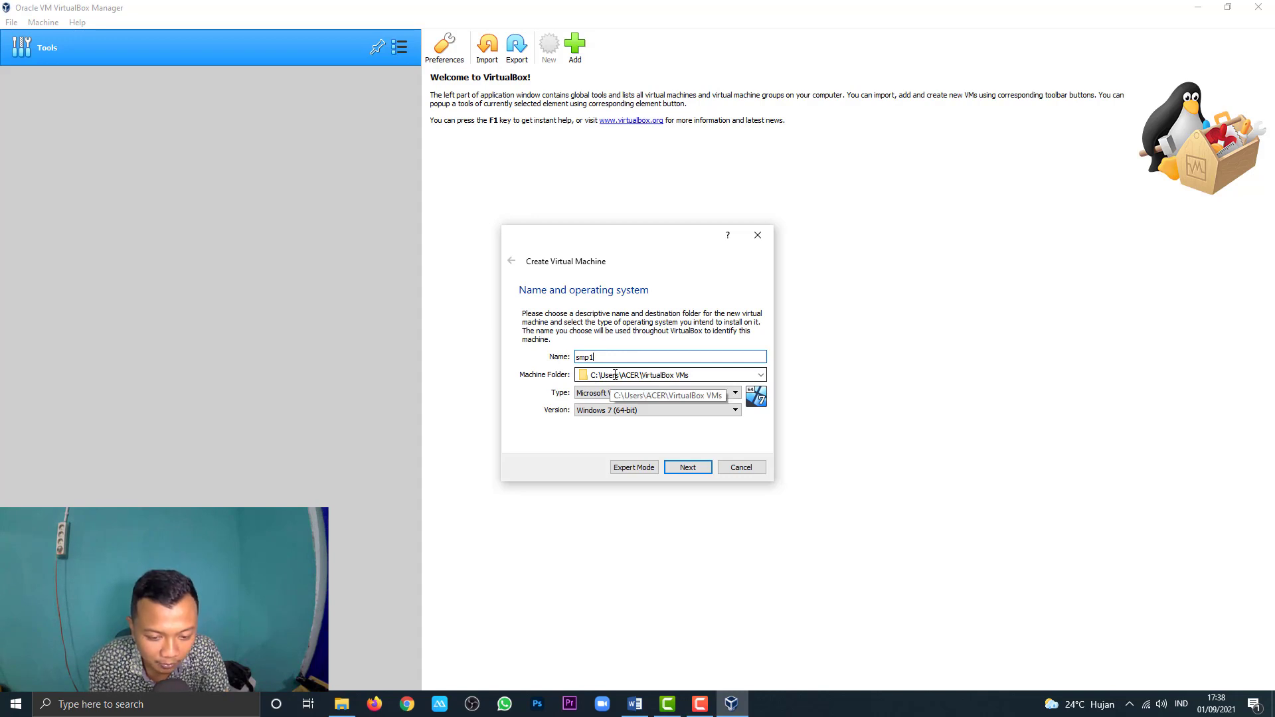
click(599, 397)
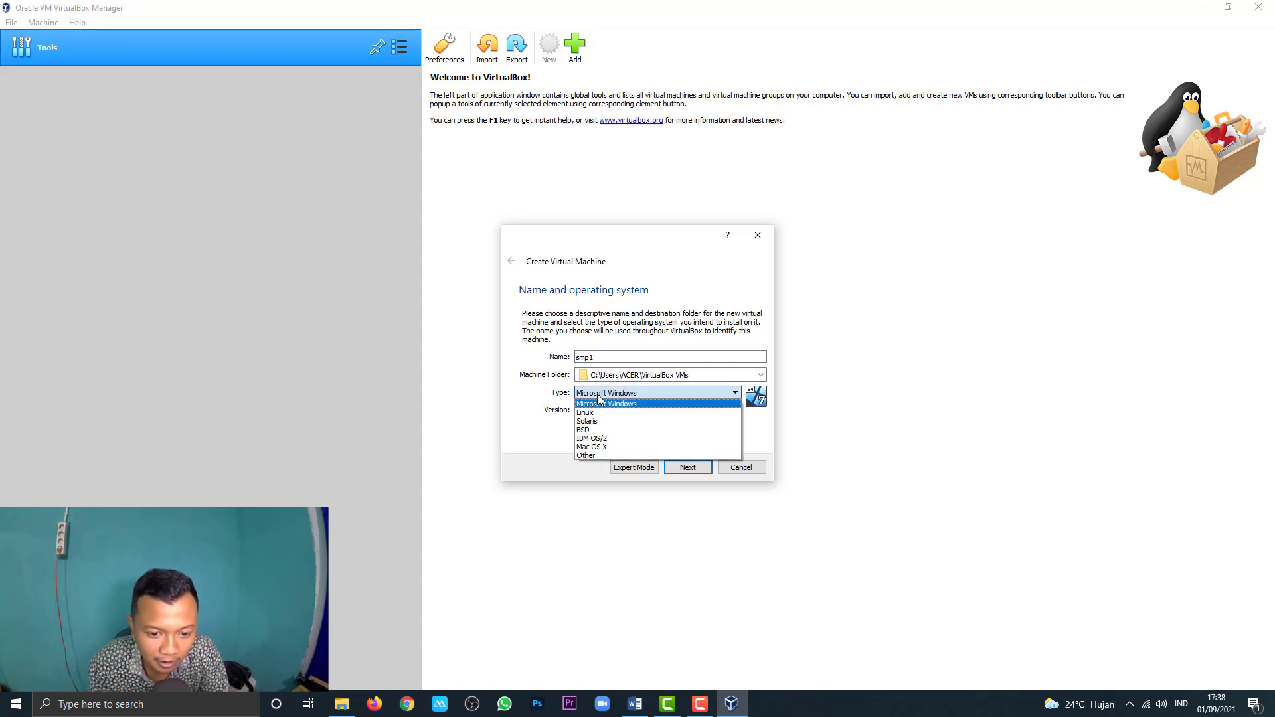
click(530, 398)
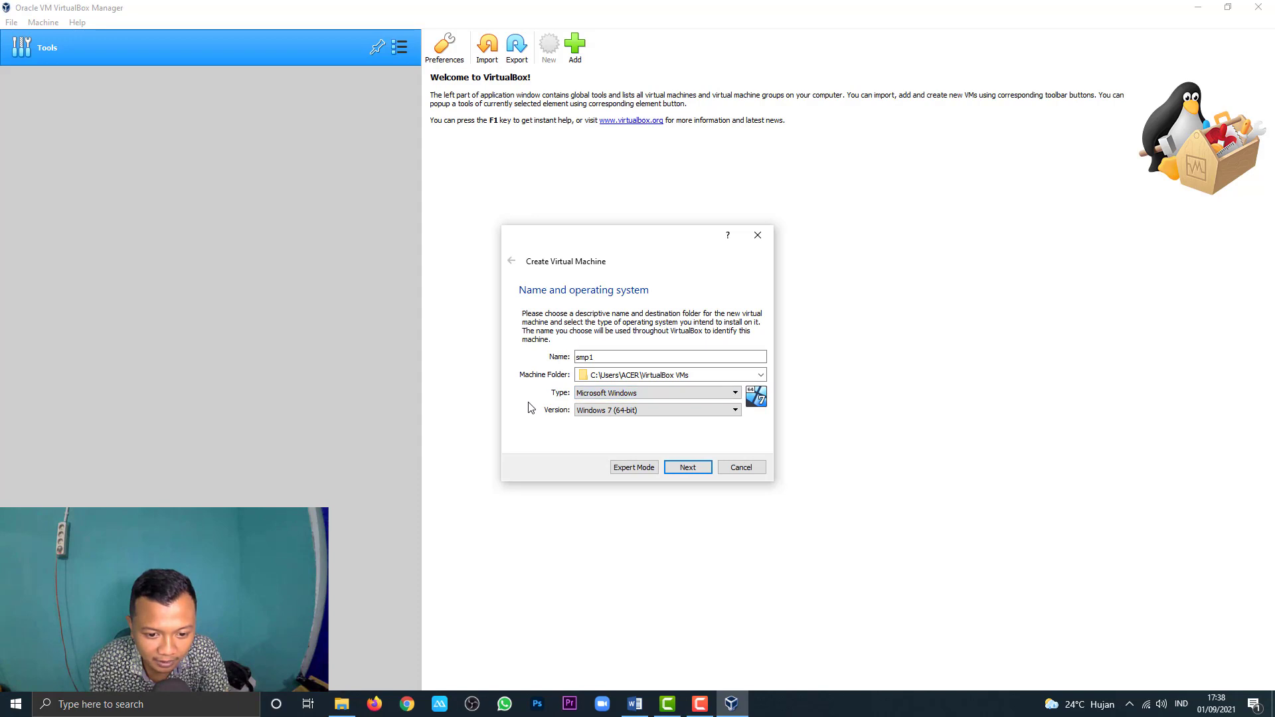
Step: Set the version to Windows 2012 (64-bit) and continue to the memory size page
click(602, 410)
click(594, 412)
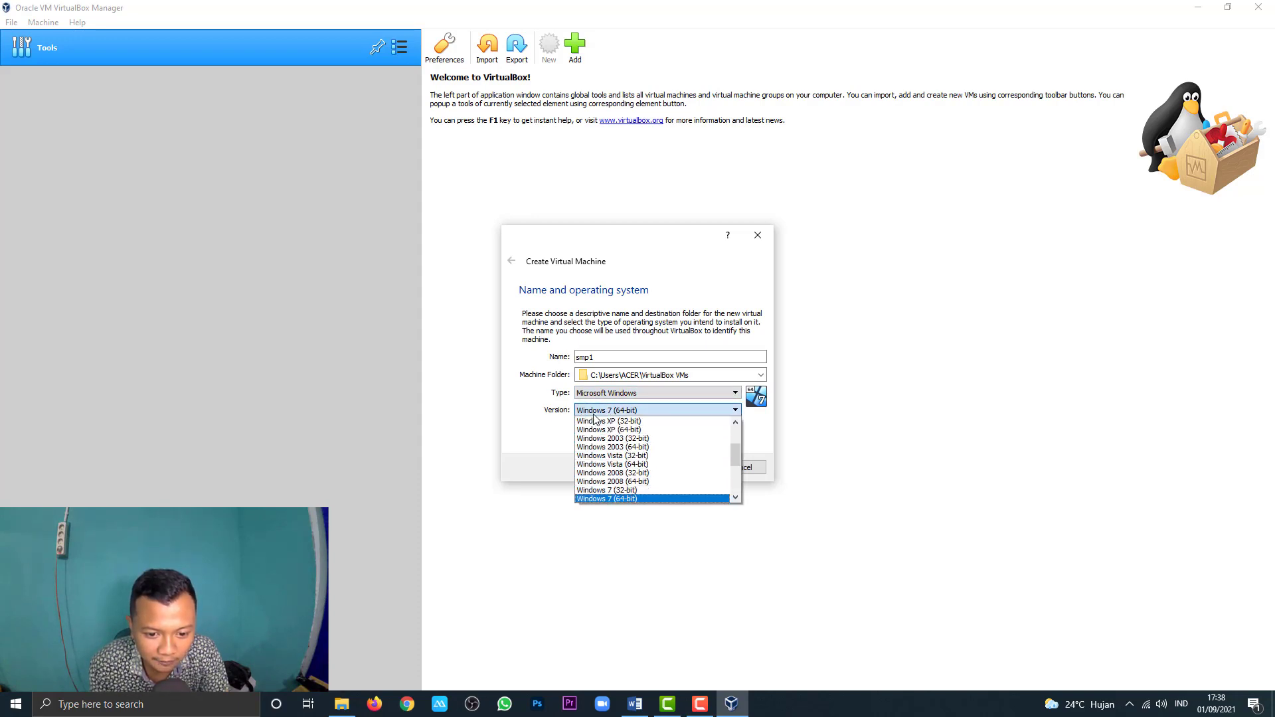
scroll(604, 464, down, 4)
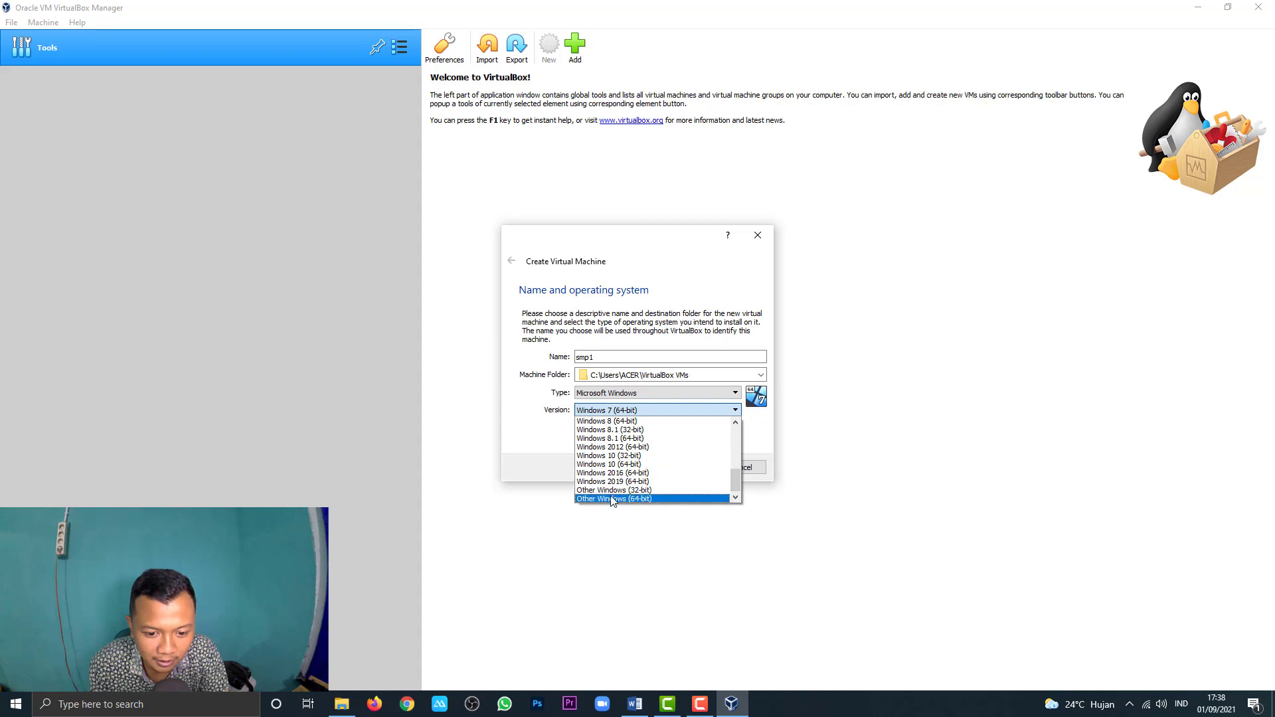
scroll(611, 491, up, 5)
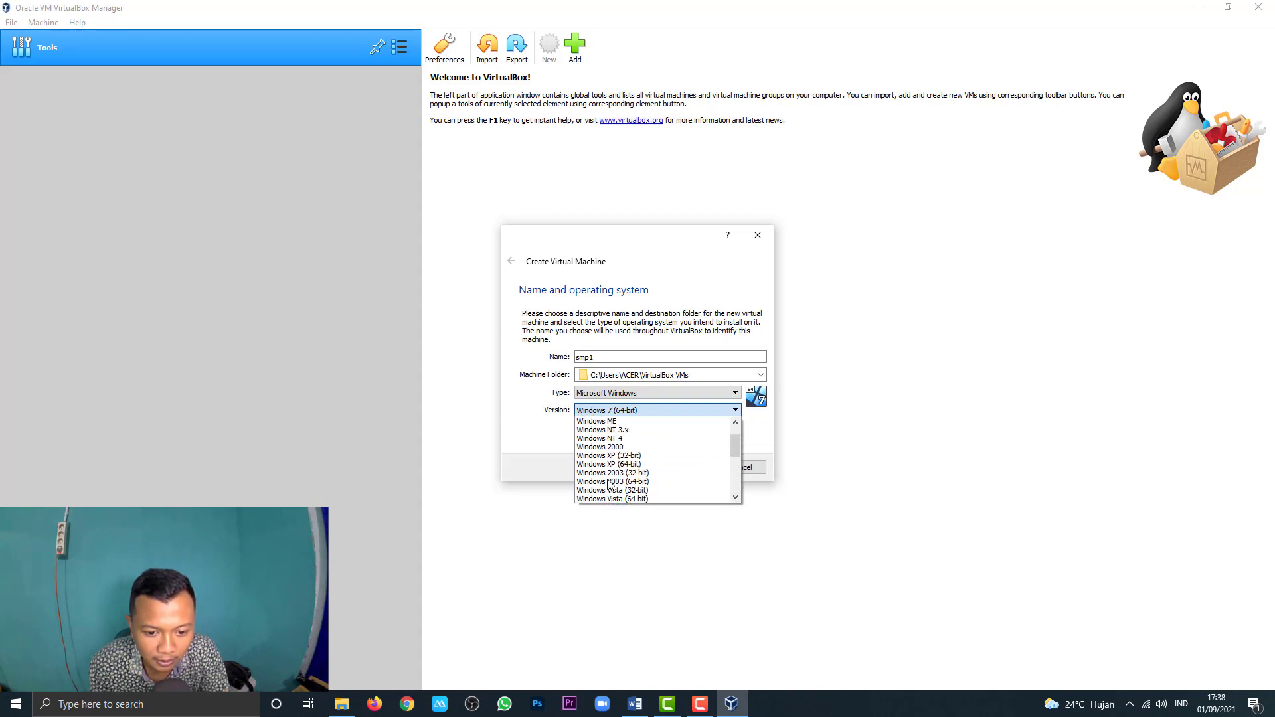
scroll(609, 484, down, 3)
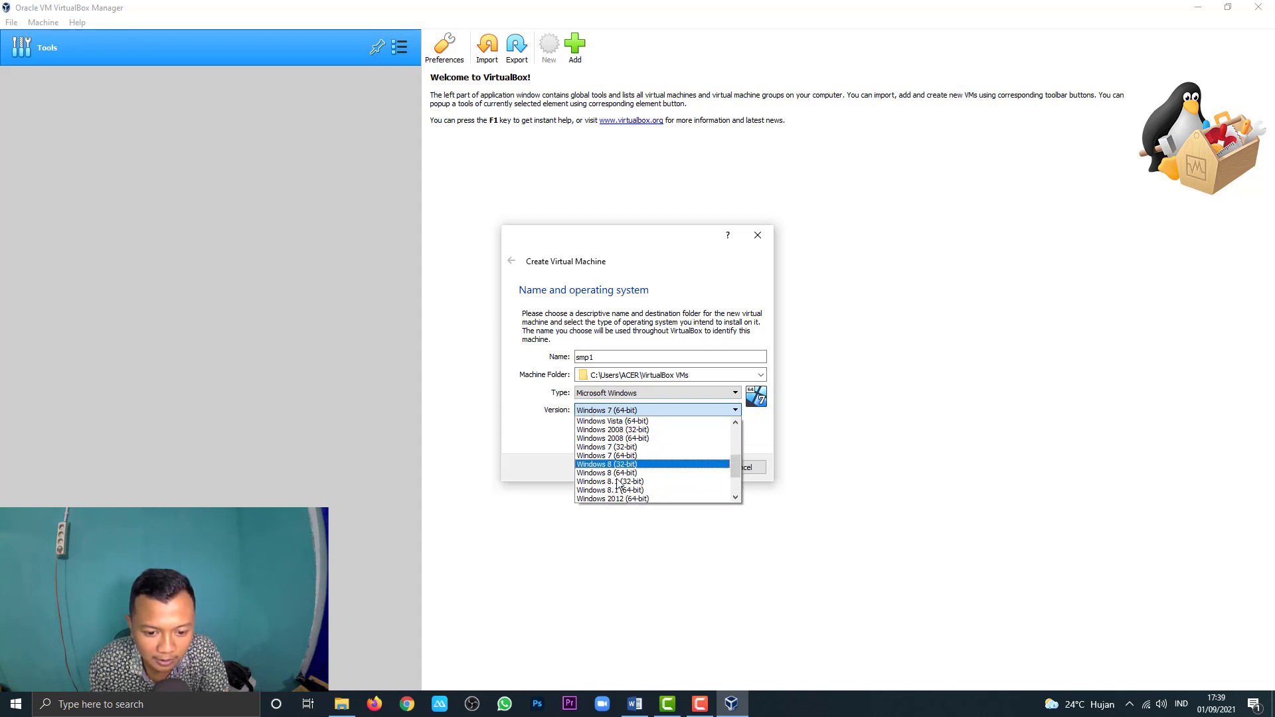
click(614, 498)
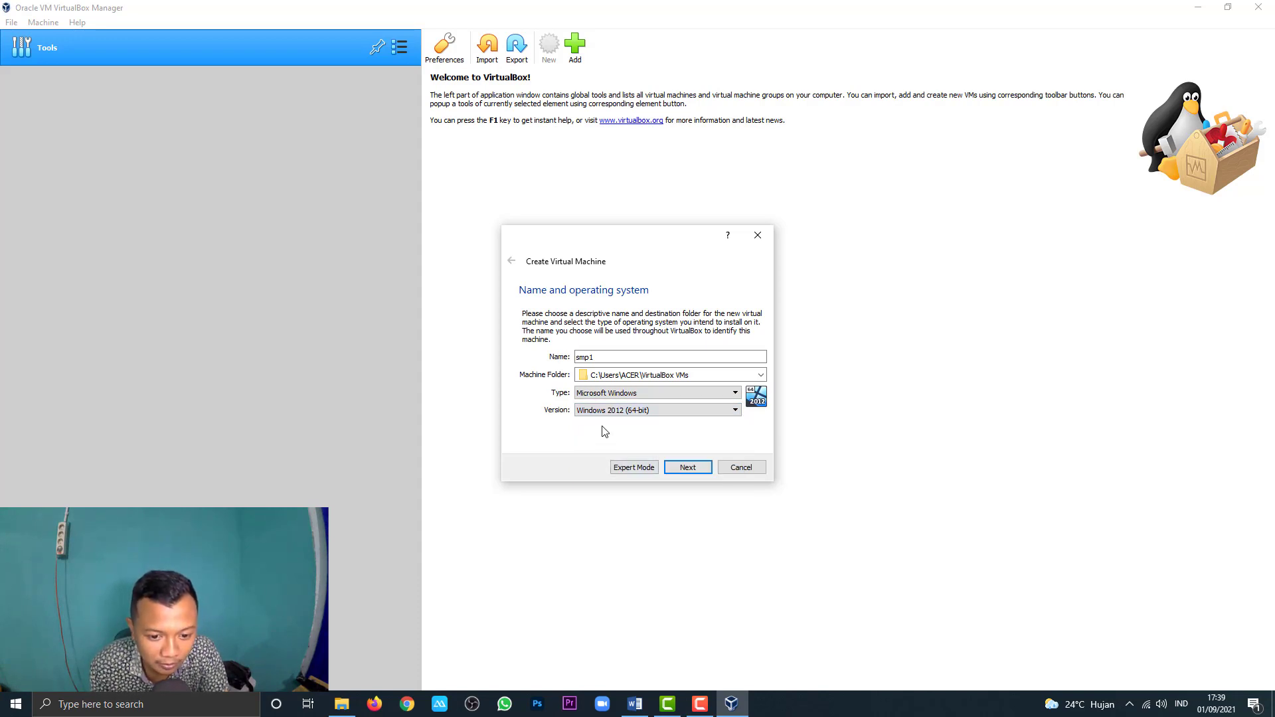
click(634, 413)
click(632, 413)
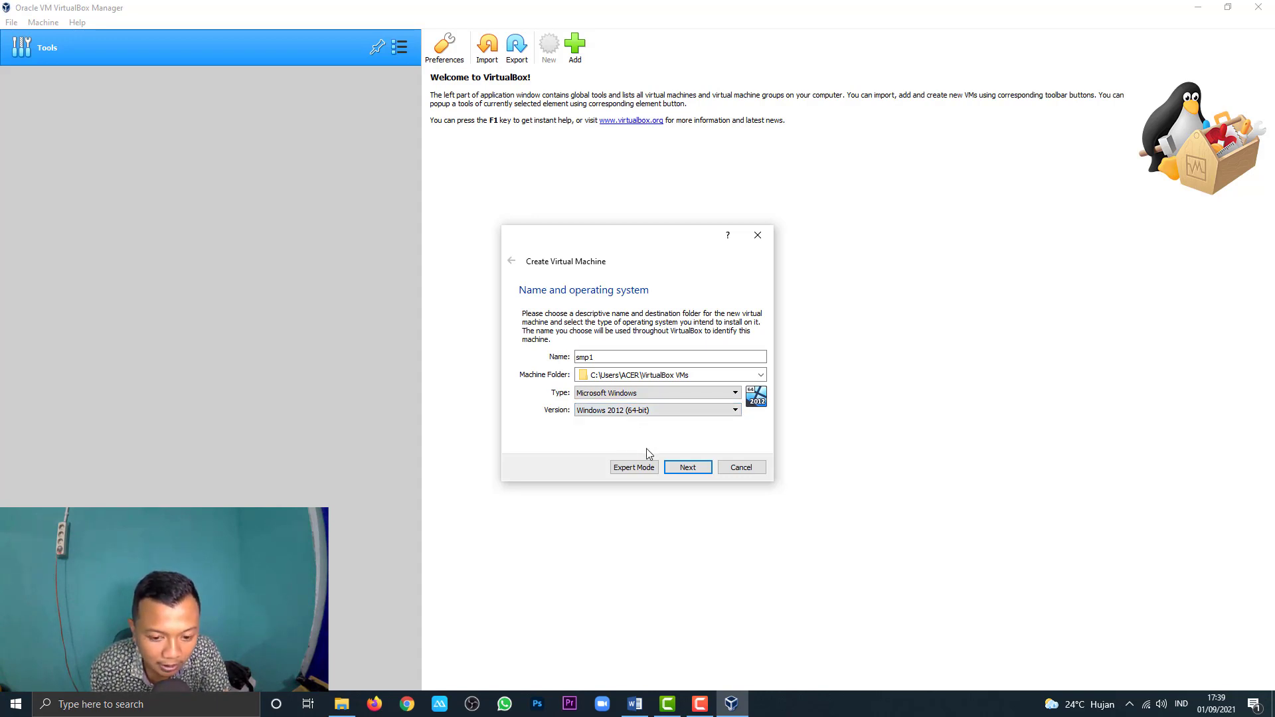
click(684, 469)
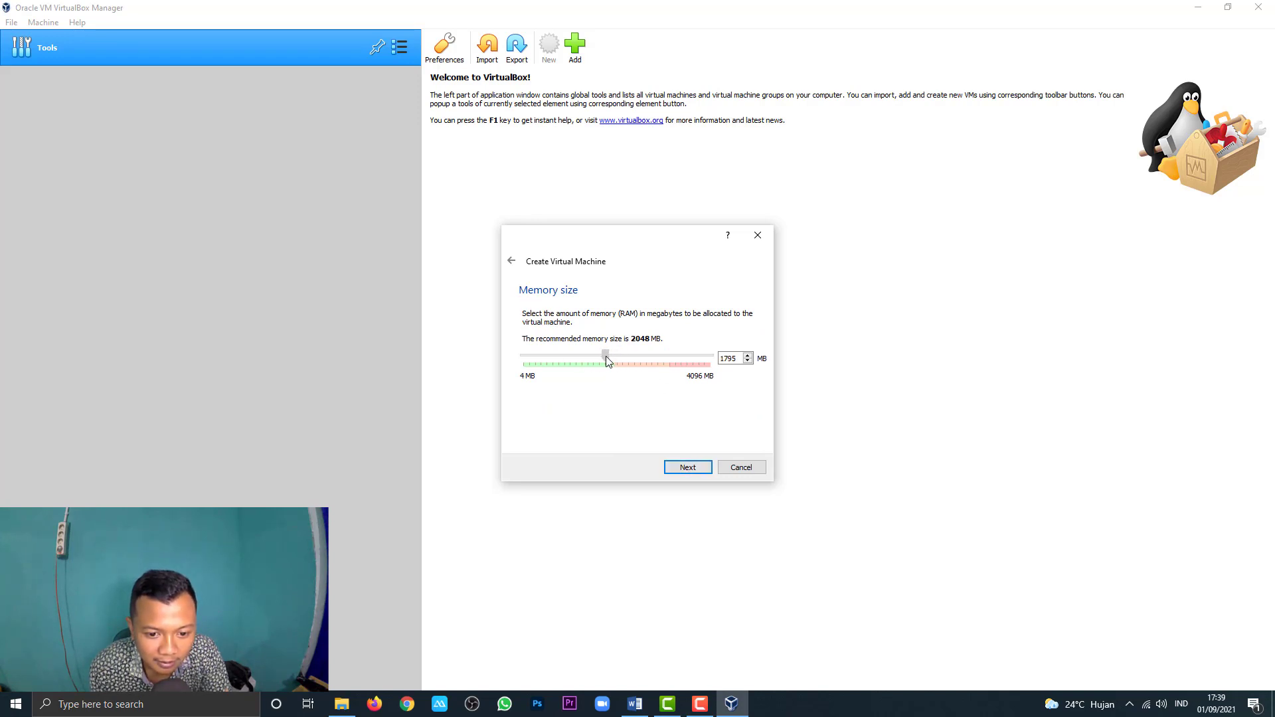
Step: Set the memory slider to 1795 MB and continue to the hard disk page
mouse_move(607, 360)
mouse_down()
mouse_move(603, 373)
mouse_move(601, 359)
mouse_up()
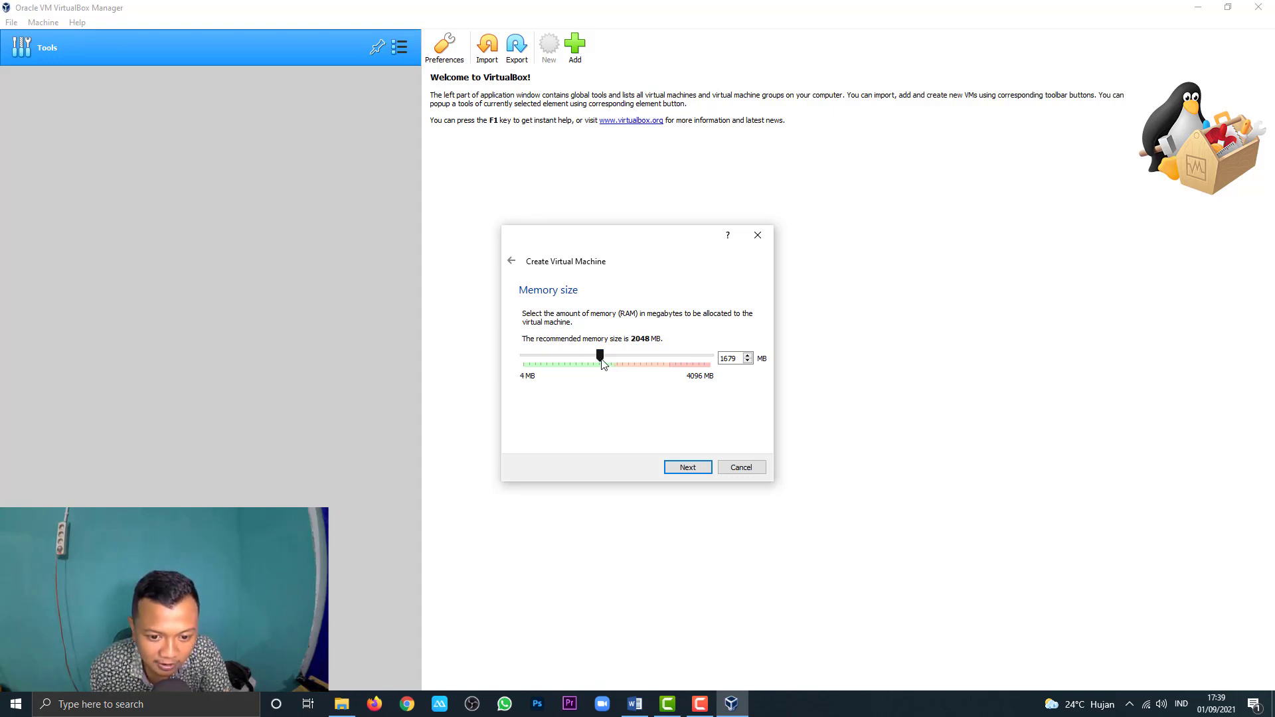
mouse_move(603, 364)
mouse_down()
mouse_move(690, 368)
mouse_move(605, 369)
mouse_up()
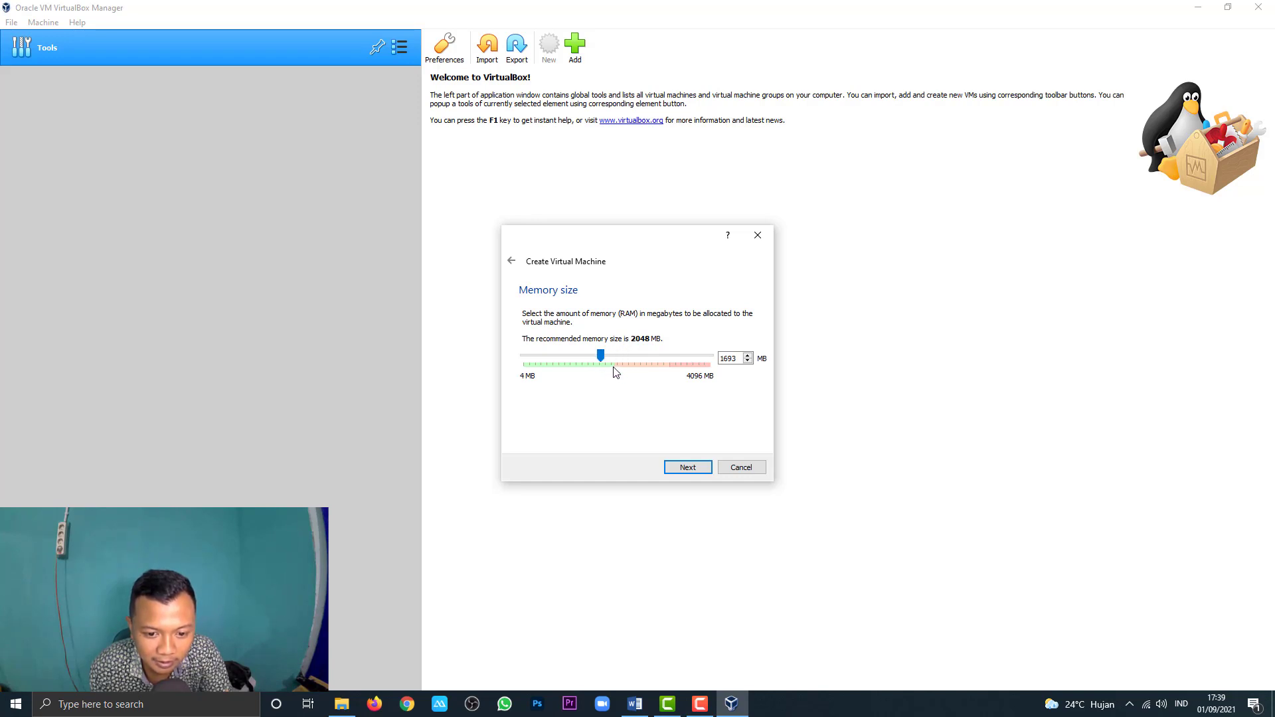
drag(601, 357, 599, 357)
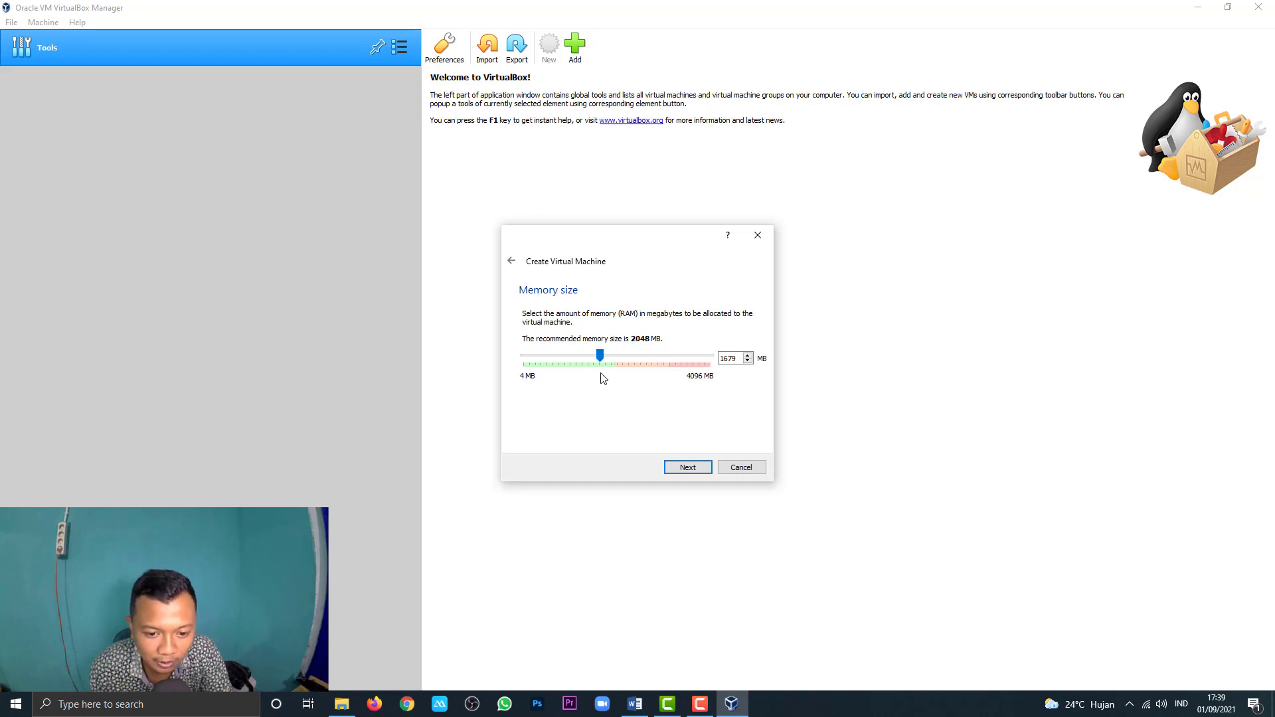
drag(600, 358, 603, 374)
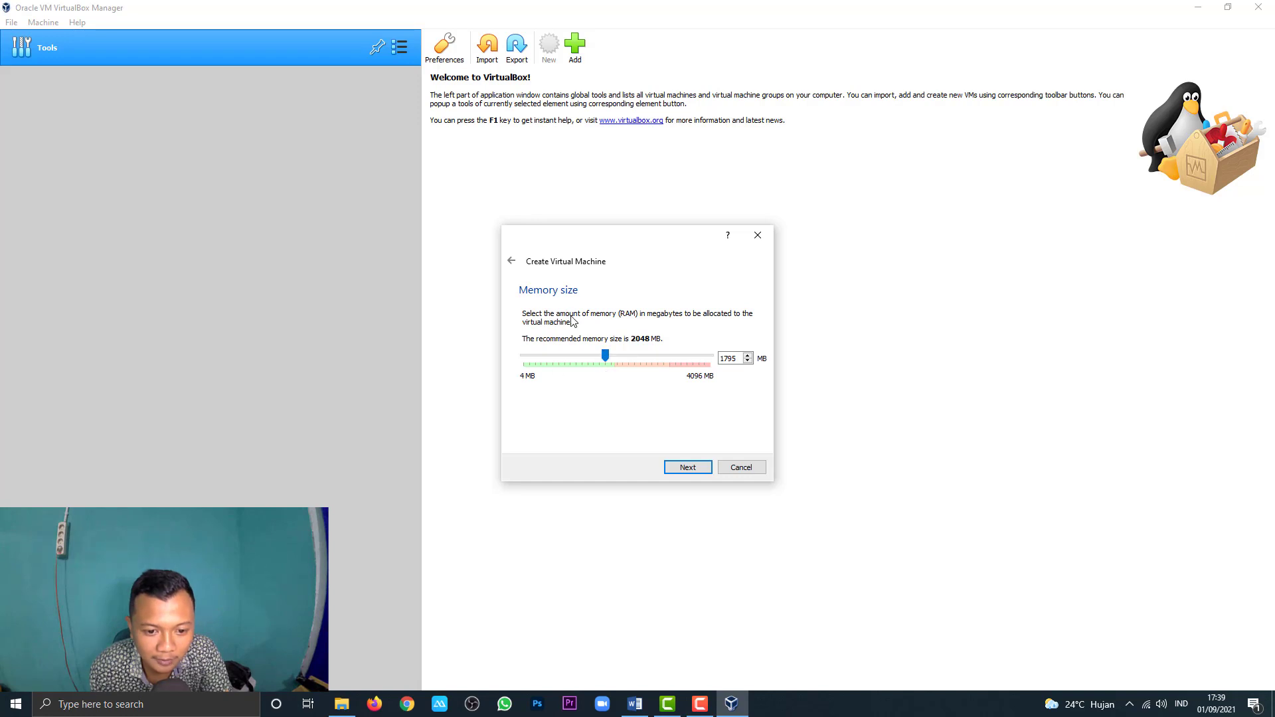
click(691, 469)
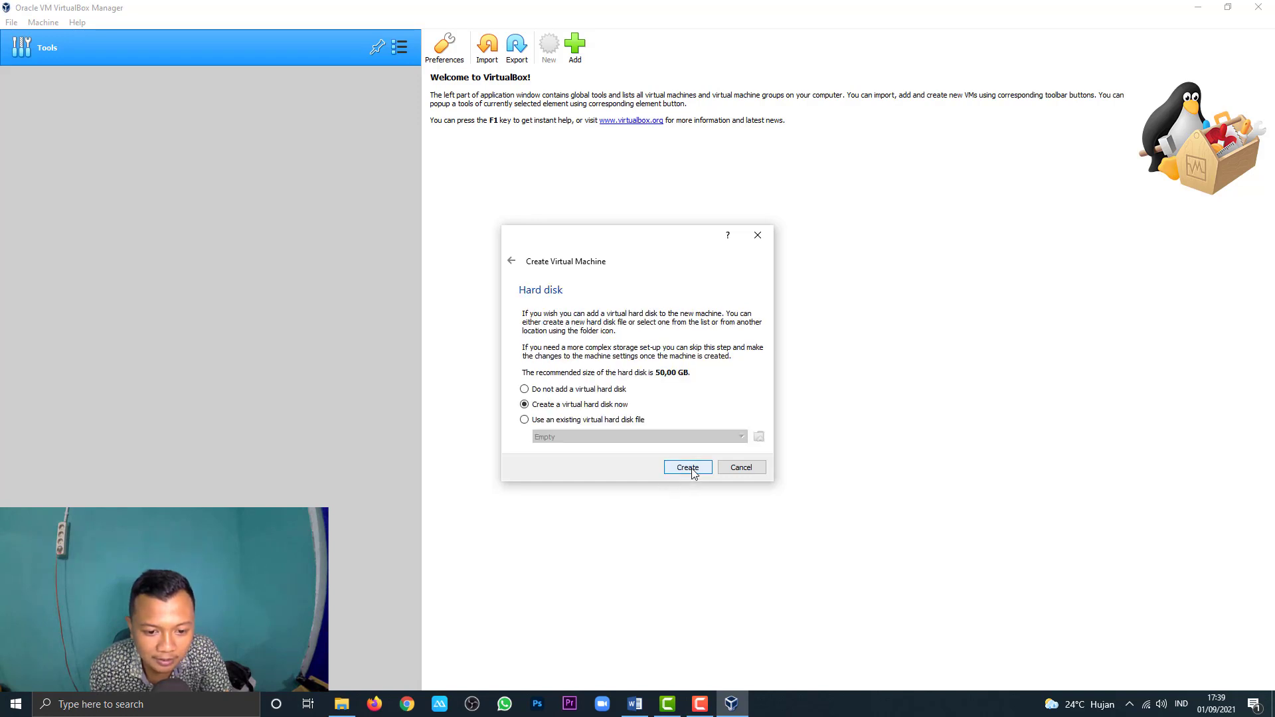
Step: Use an existing disk: add D:\CANDYCBT\VHD CANDY ASLI\VHDCandy424.vhd to the Hard Disk Selector
click(555, 423)
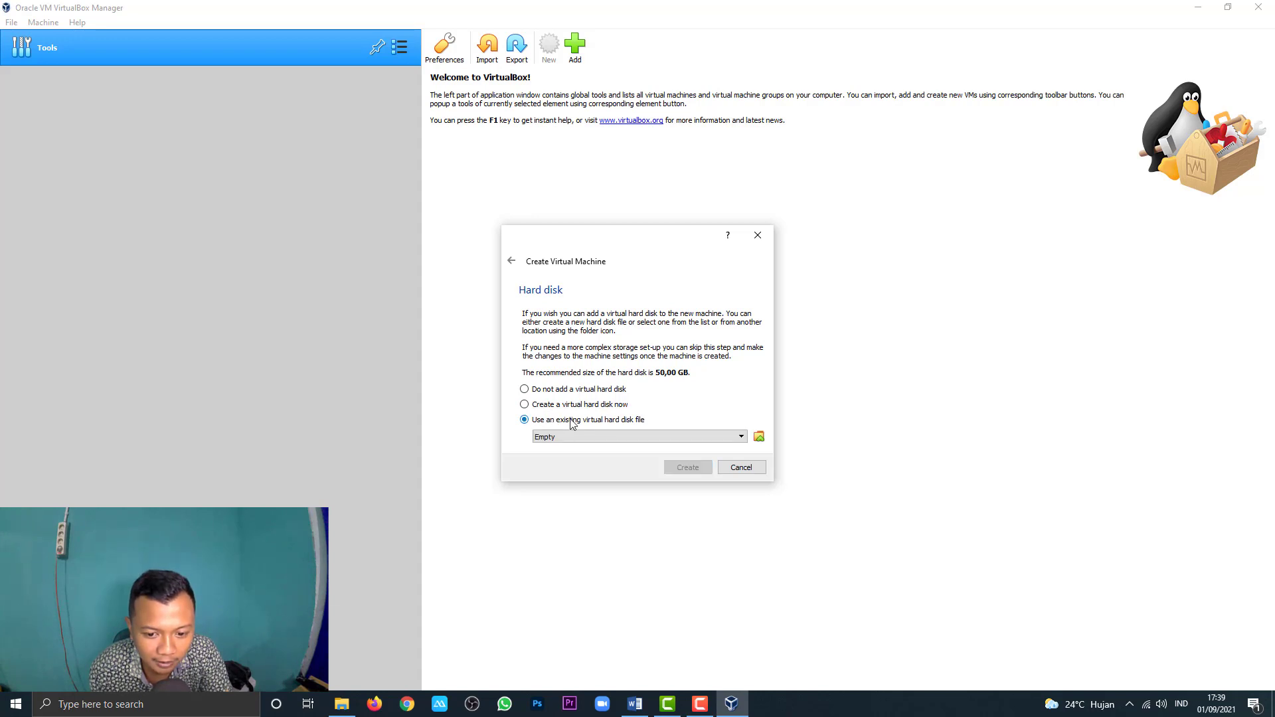
click(759, 437)
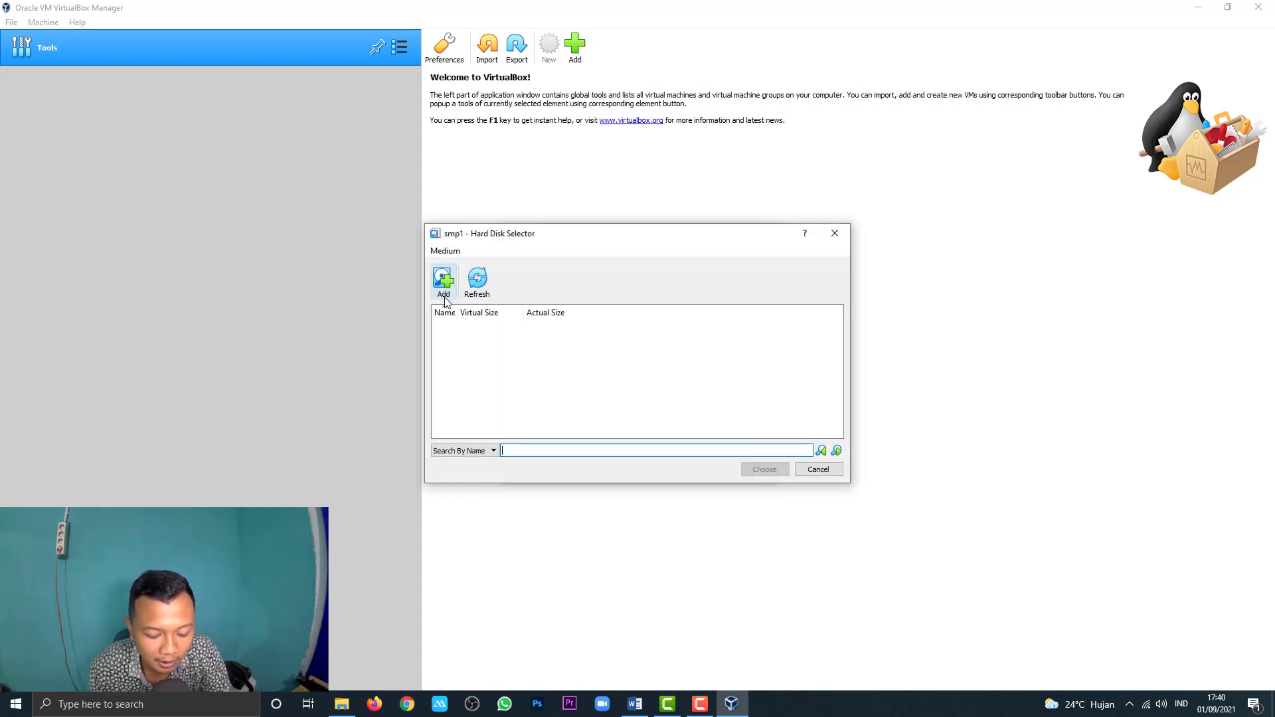
click(446, 298)
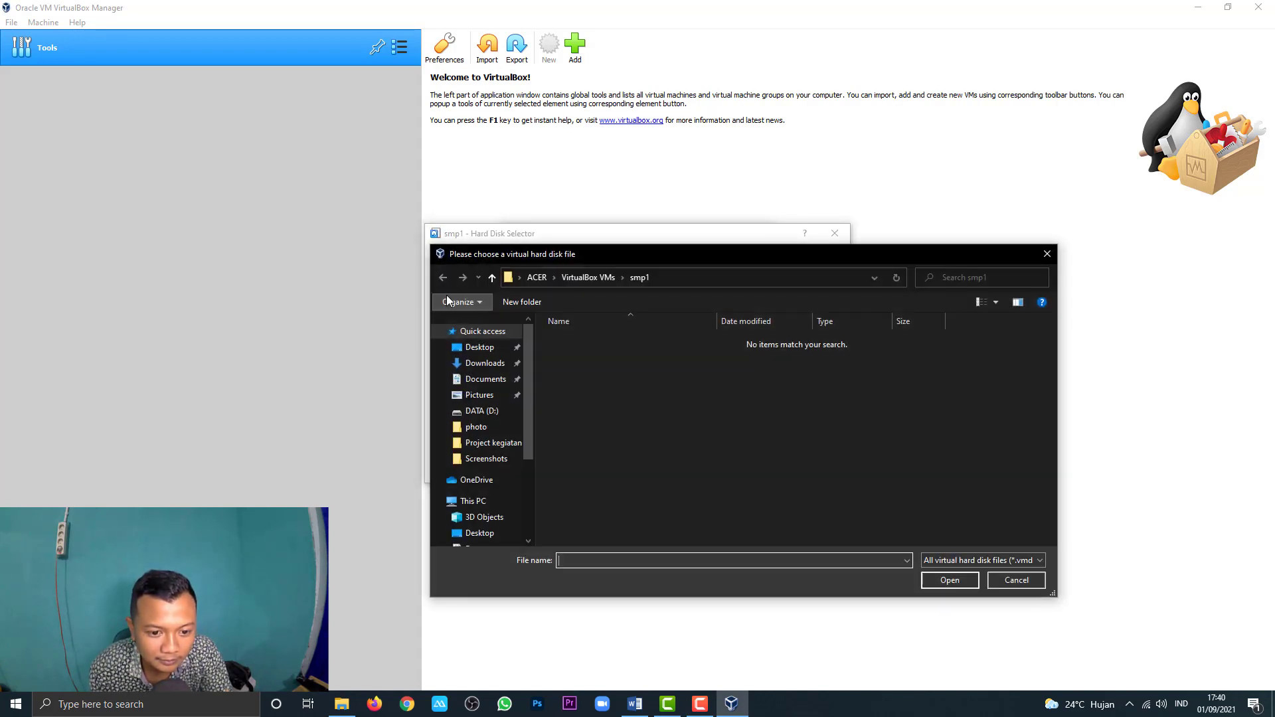
mouse_move(528, 353)
mouse_down()
mouse_move(527, 411)
mouse_move(523, 347)
mouse_up()
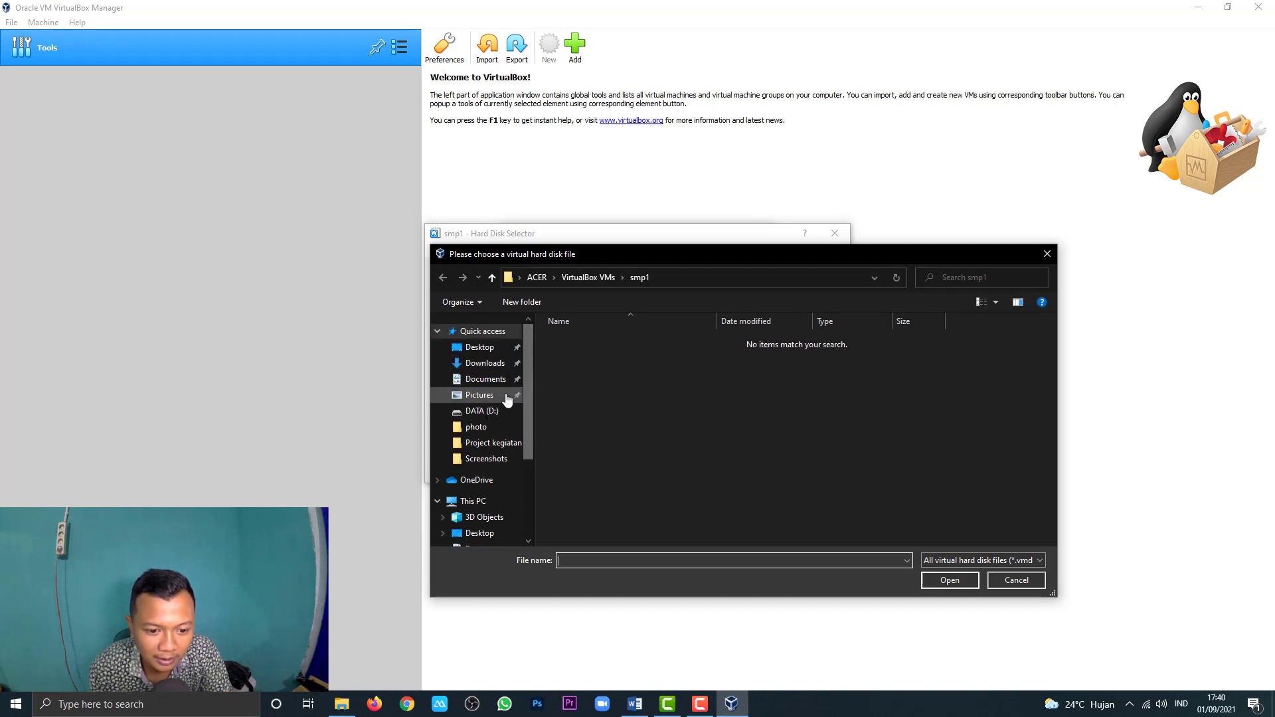
click(498, 411)
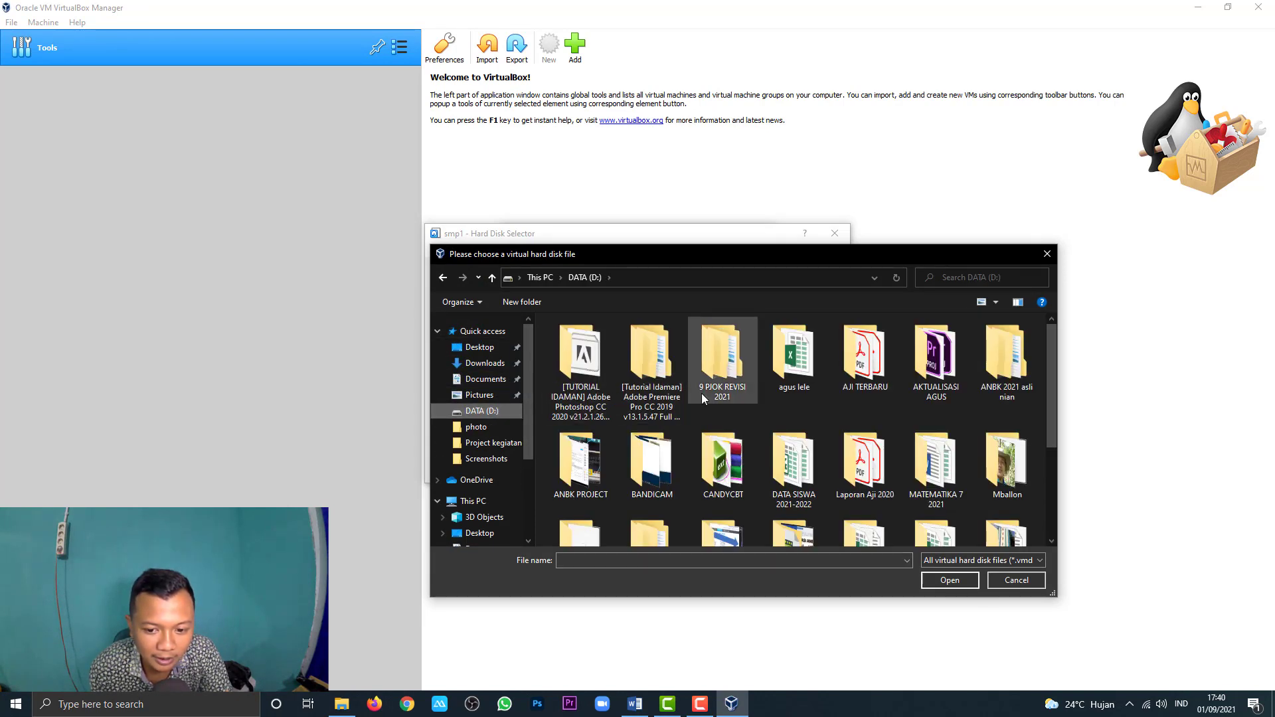
scroll(702, 448, down, 1)
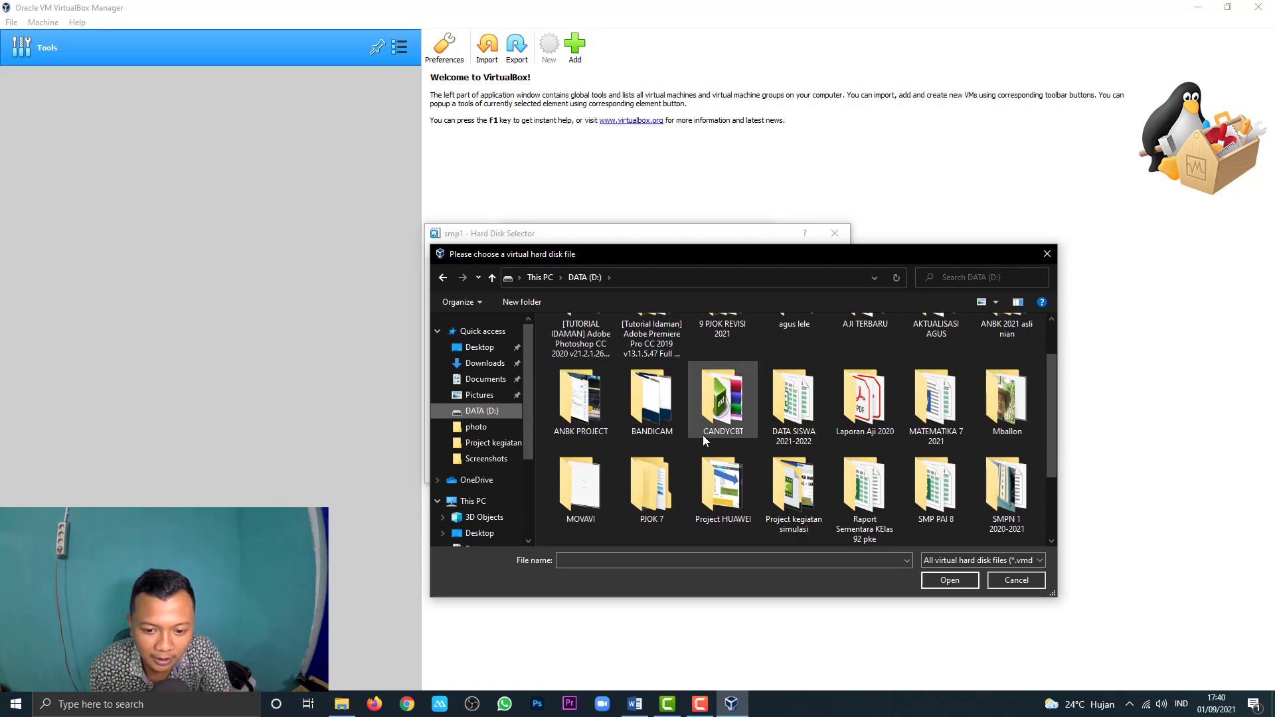
double_click(729, 402)
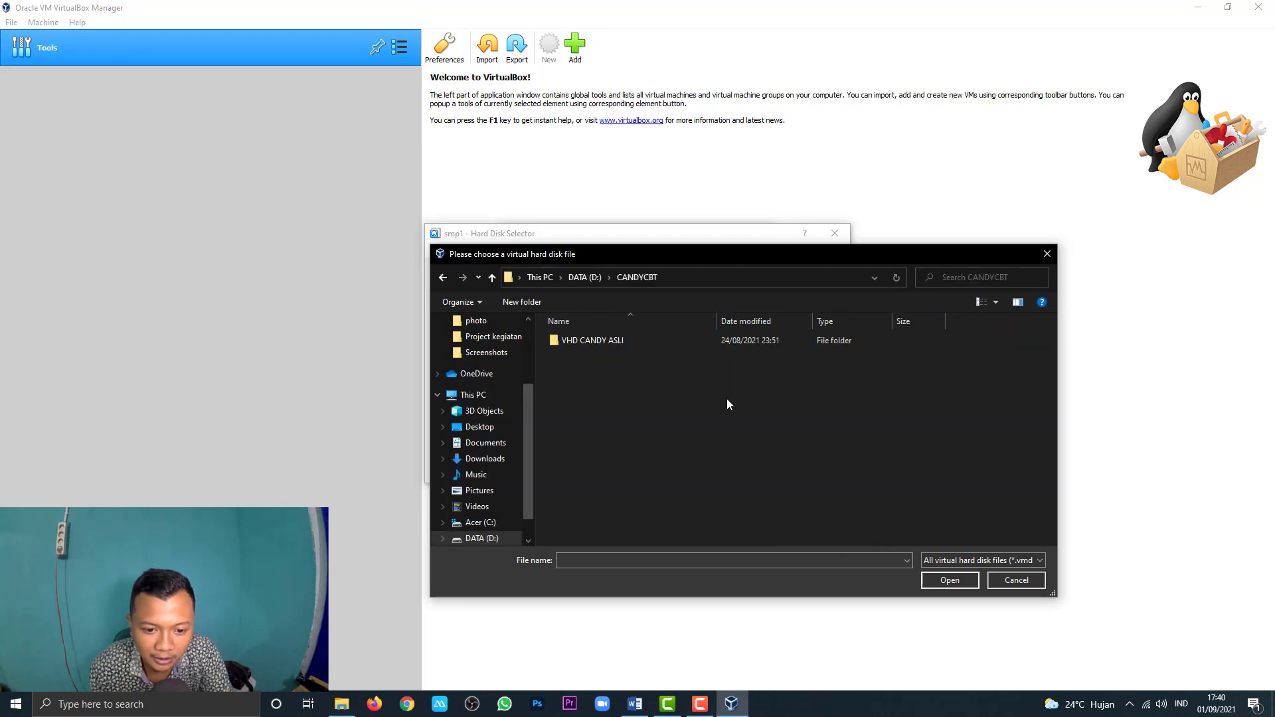
double_click(608, 337)
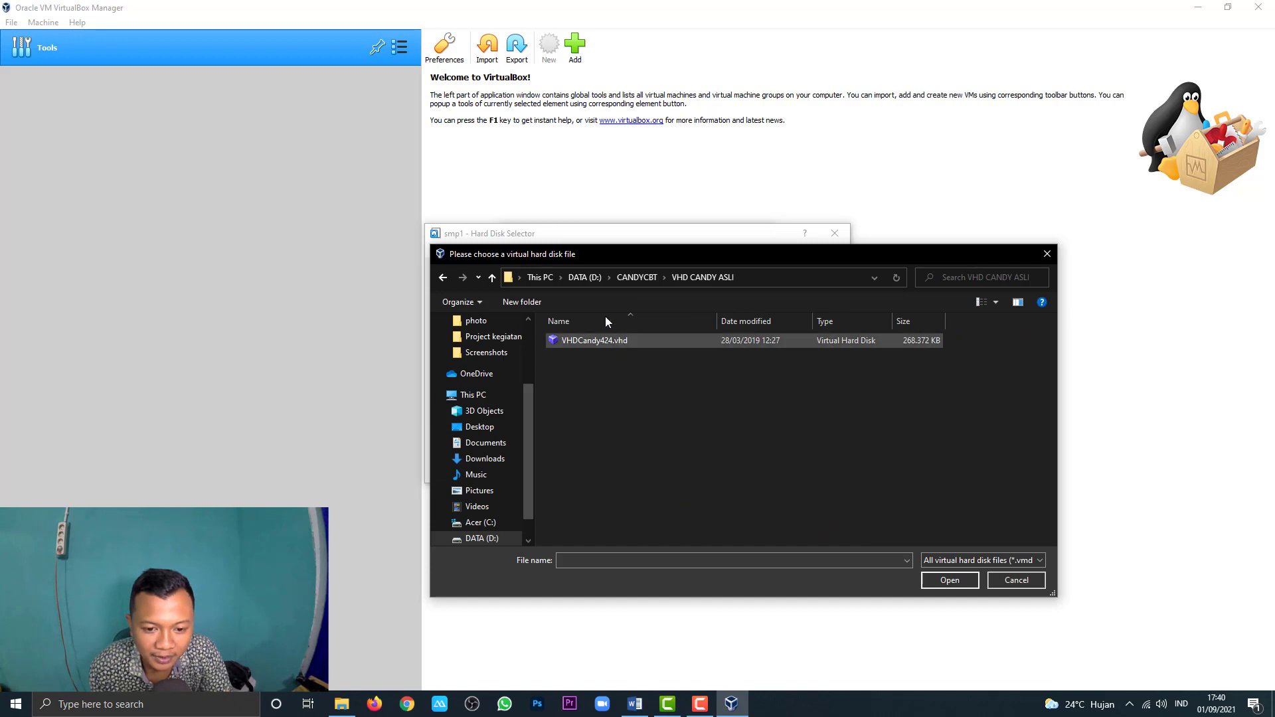
click(619, 340)
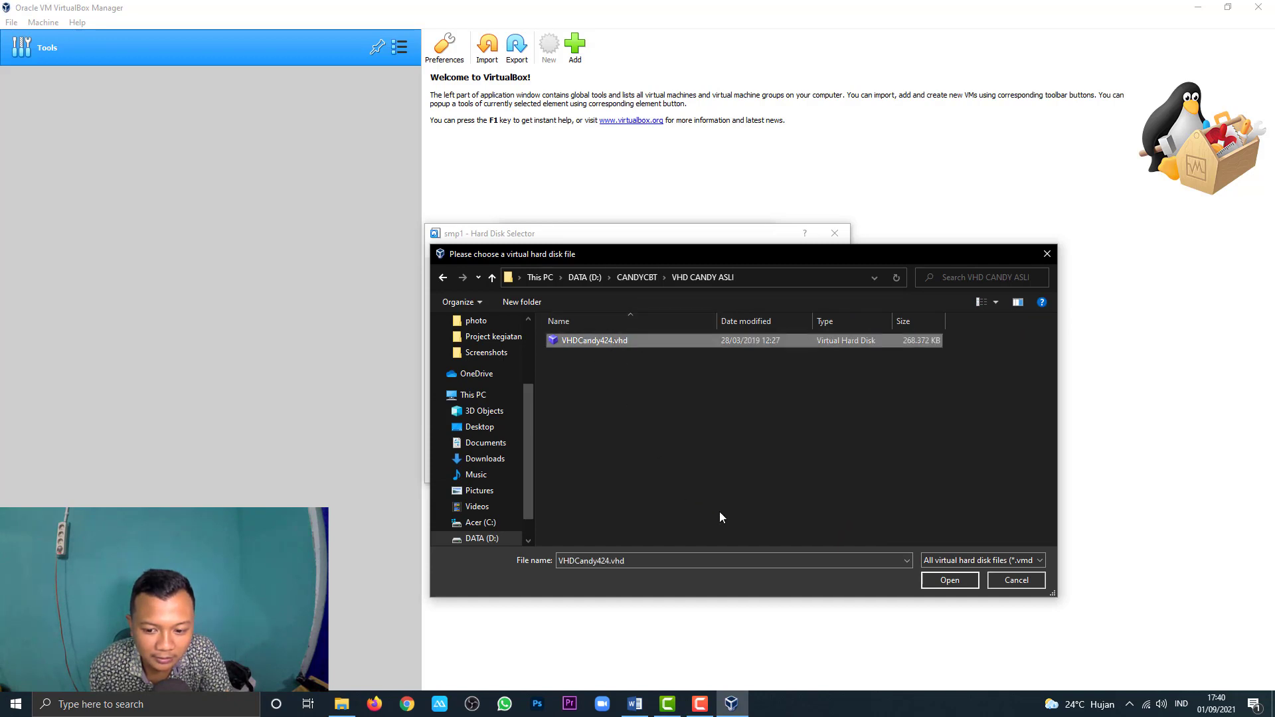
click(959, 583)
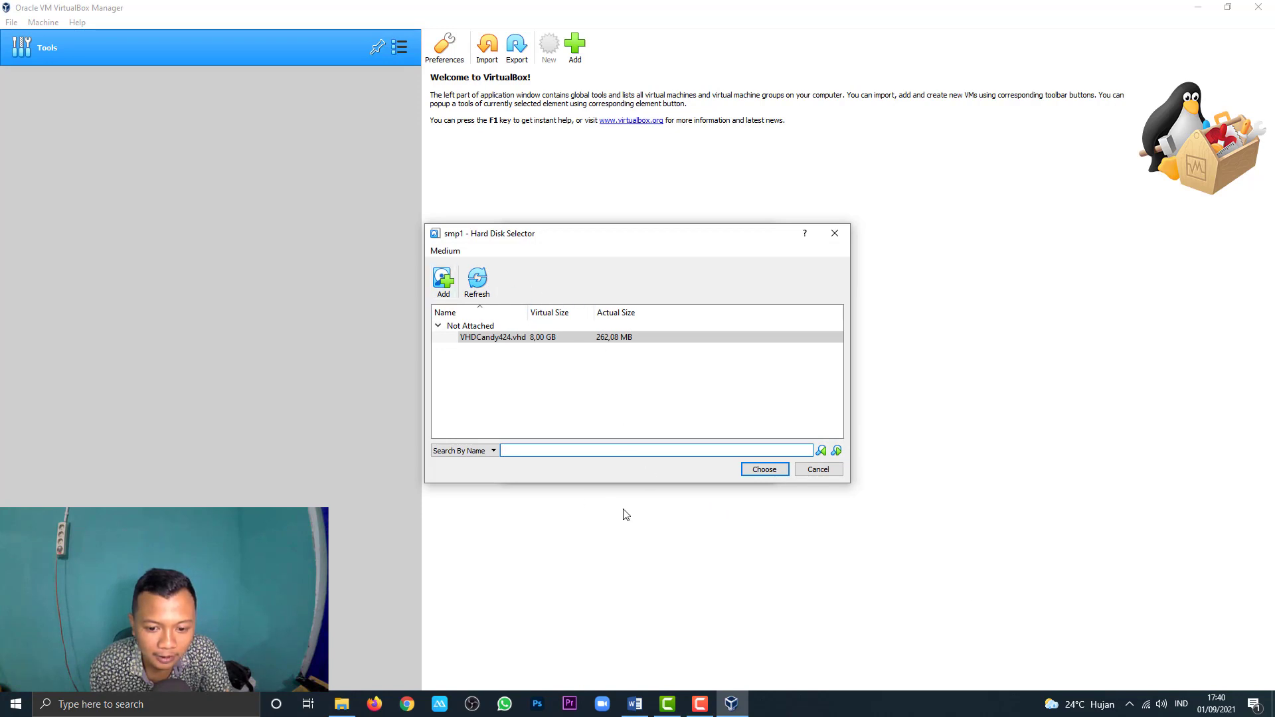
Step: Choose VHDCandy424.vhd as the disk and create the smp1 machine
click(764, 470)
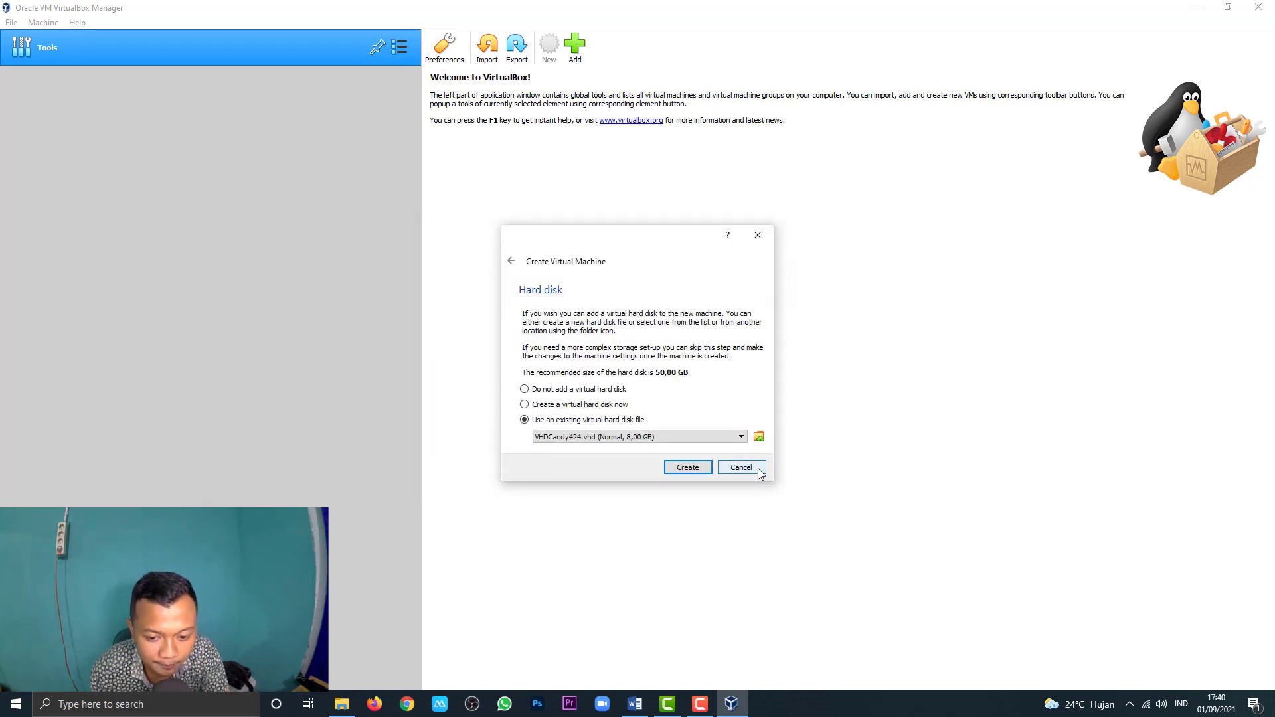
click(688, 468)
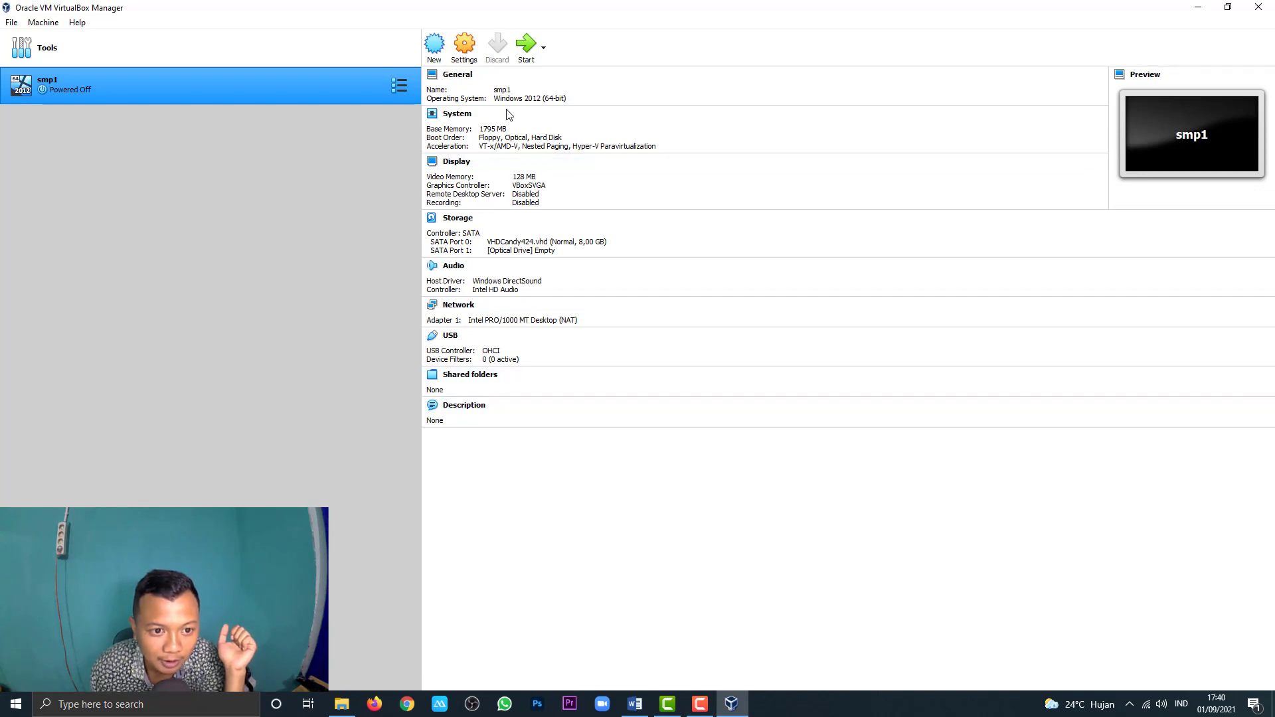
Step: In smp1's System settings, set base memory to 1790 MB and enable Hardware Clock in UTC Time
click(469, 60)
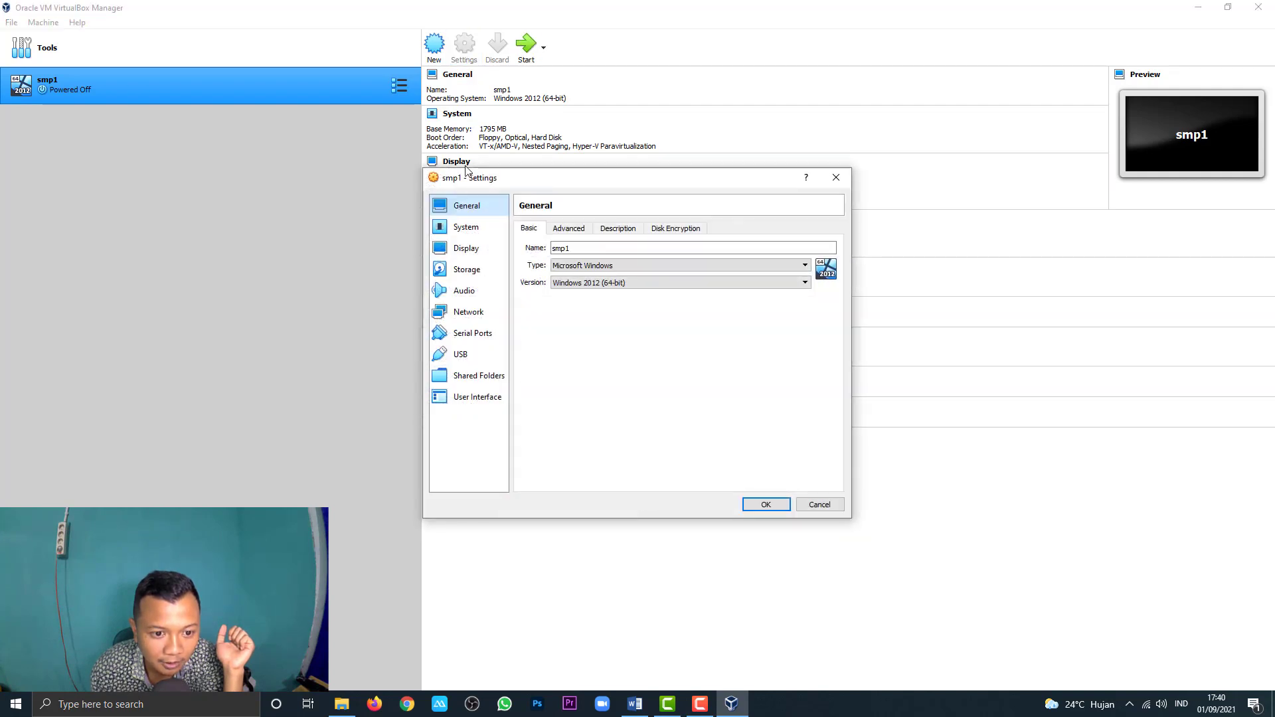
click(463, 229)
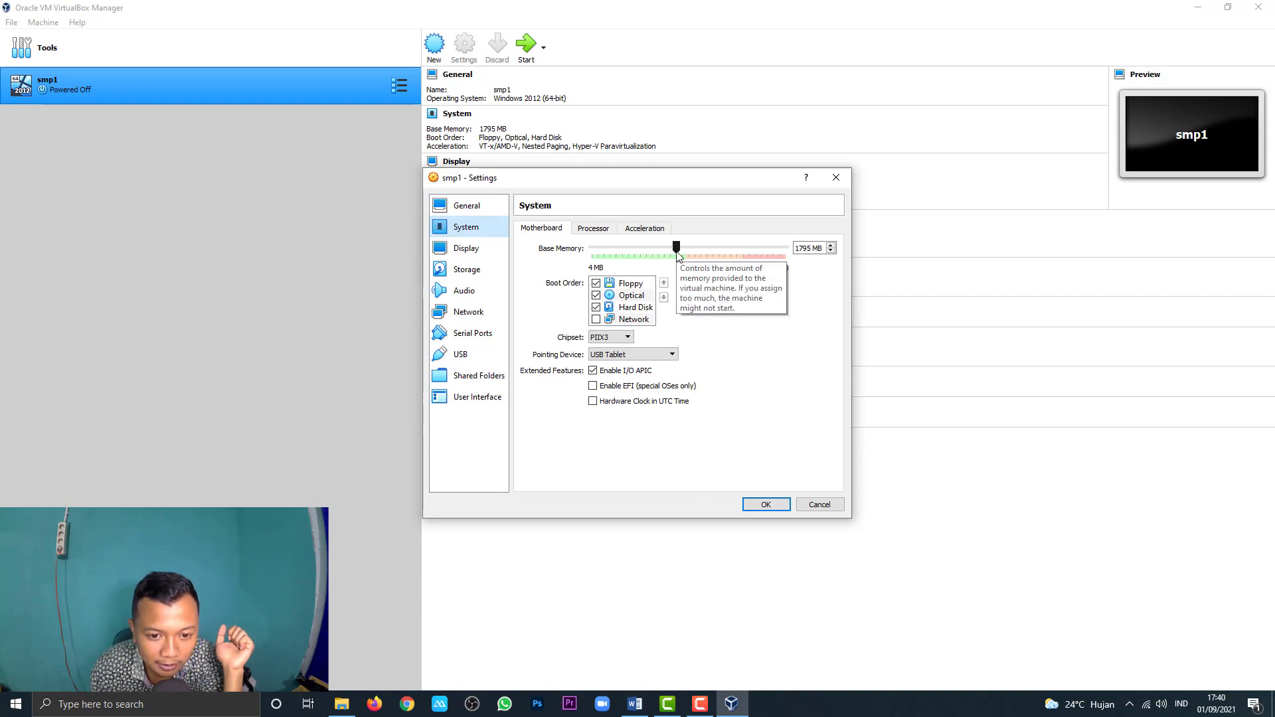
mouse_move(677, 256)
mouse_down()
mouse_move(662, 257)
mouse_move(679, 260)
mouse_up()
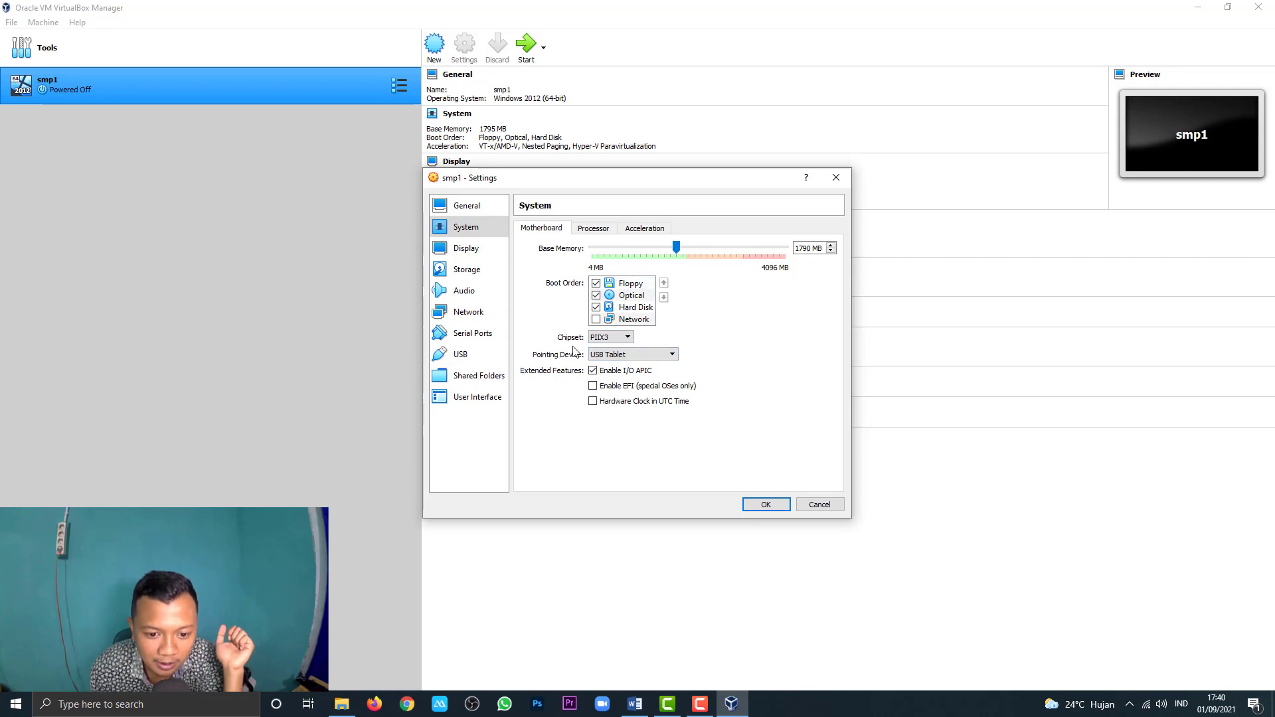
click(593, 402)
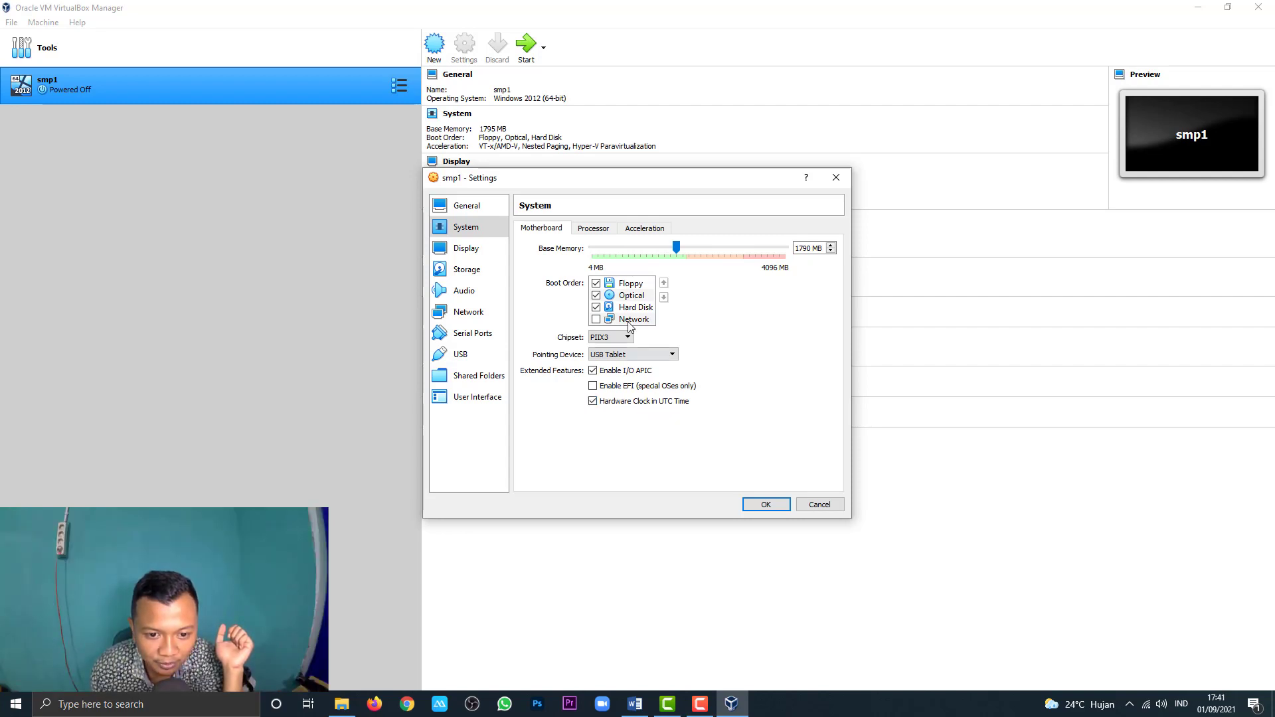
Step: Raise the processor count to 2 CPUs
click(595, 232)
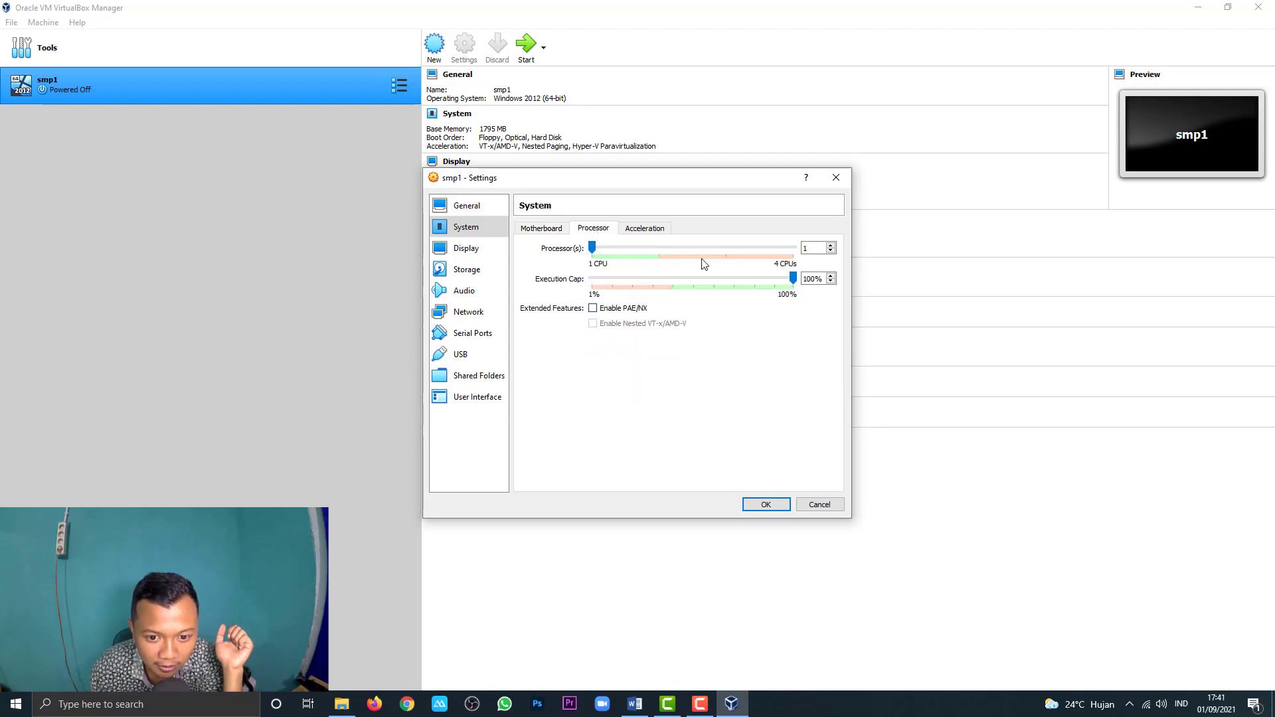
drag(594, 253, 658, 258)
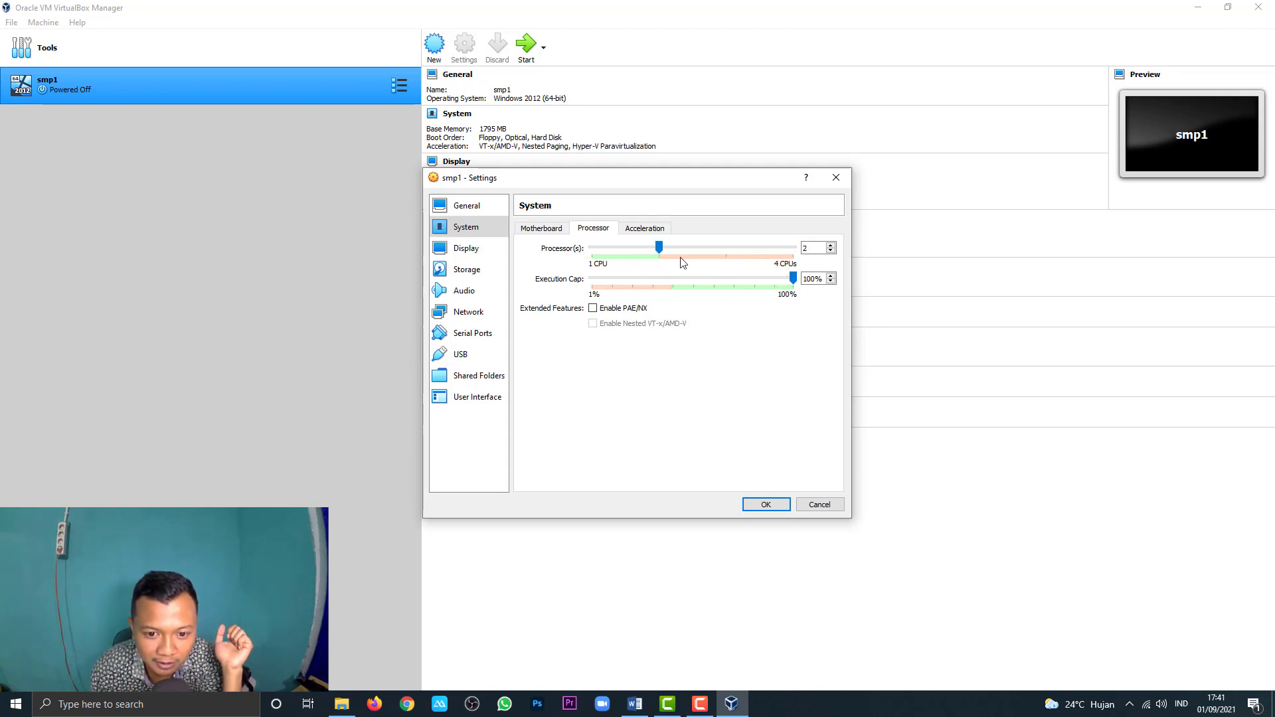
mouse_move(658, 250)
mouse_down()
mouse_move(630, 252)
mouse_move(663, 259)
mouse_up()
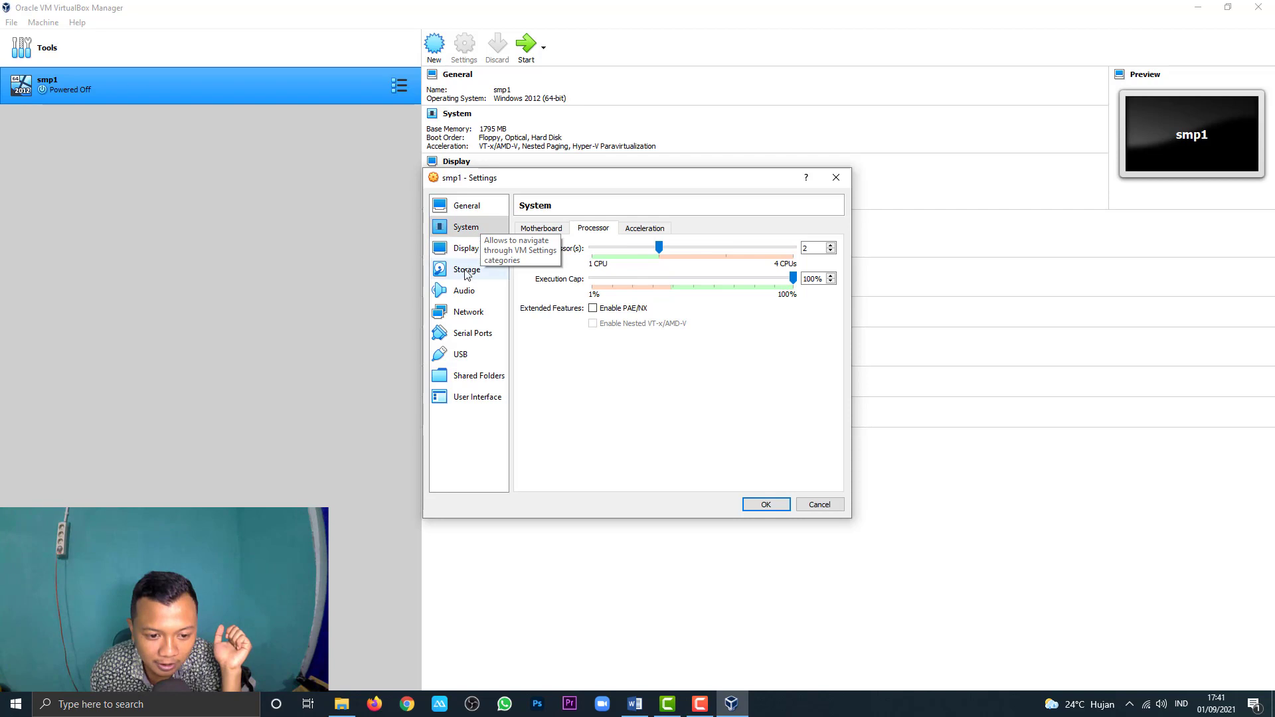
Step: On smp1's Network page, keep Adapter 1 enabled and bridge it to Intel(R) Dual Band Wireless-AC 7265
click(467, 311)
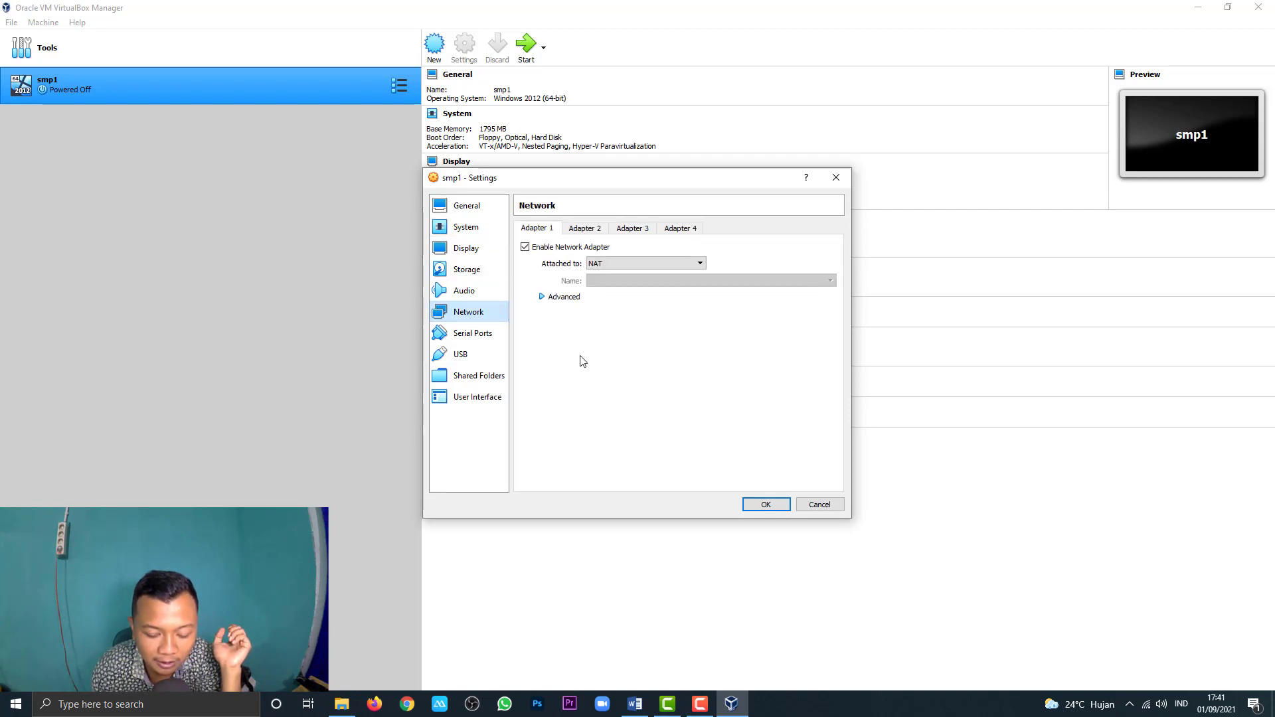
click(525, 248)
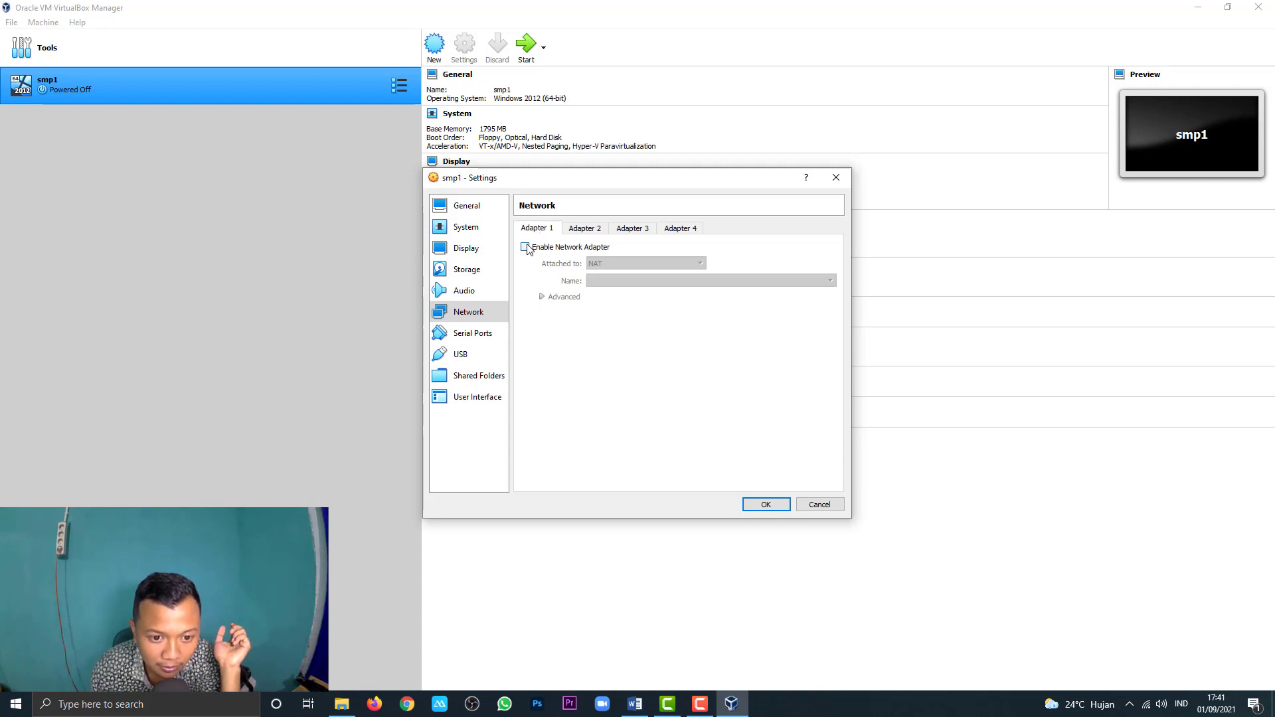
click(525, 247)
click(599, 270)
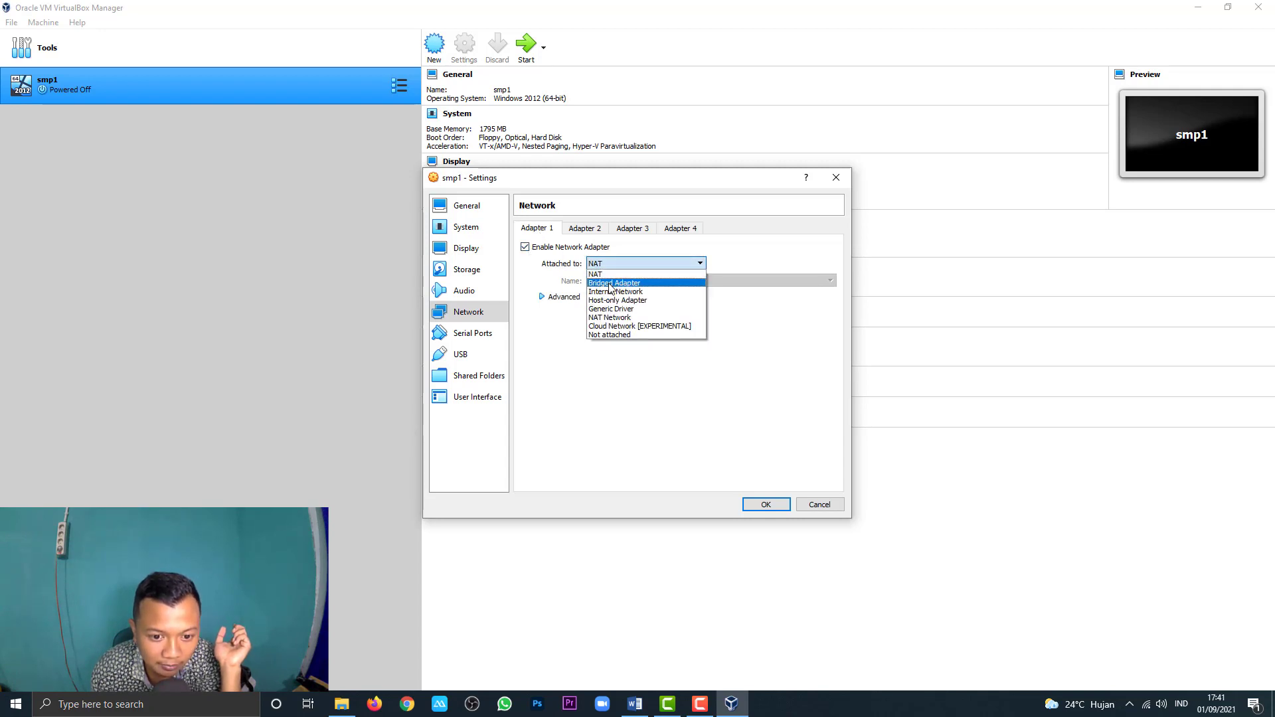
click(610, 284)
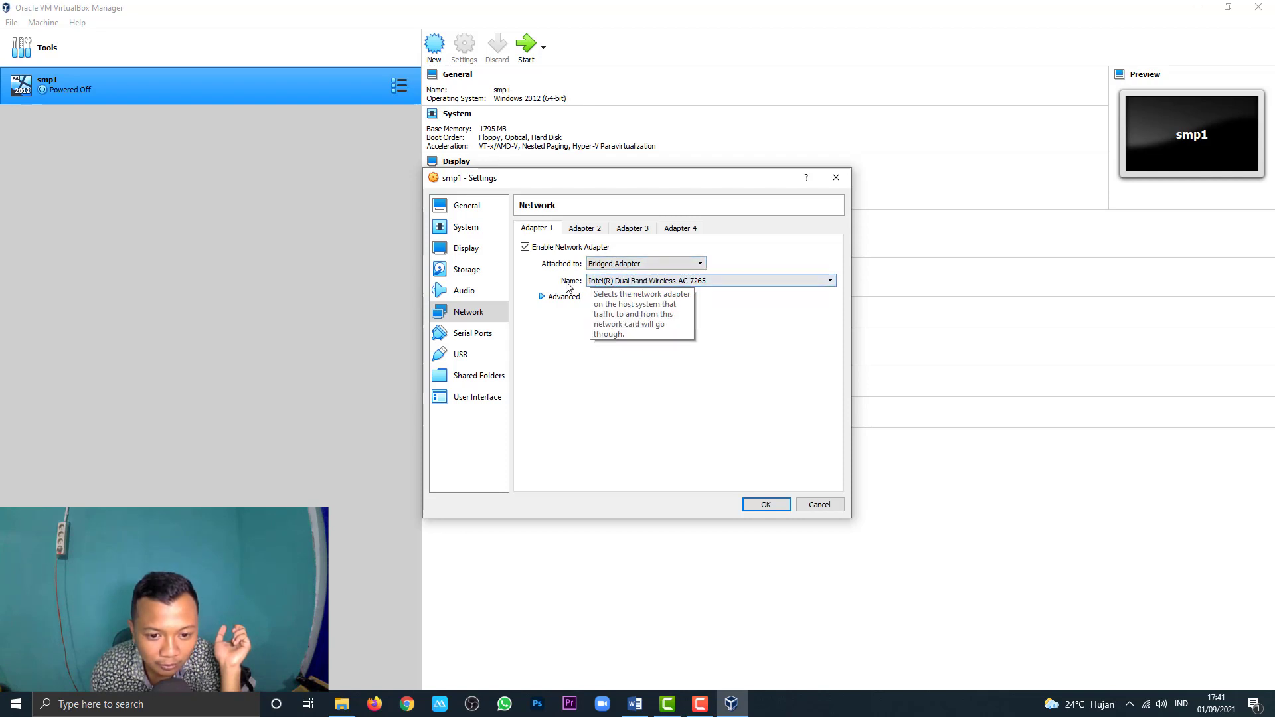
click(650, 281)
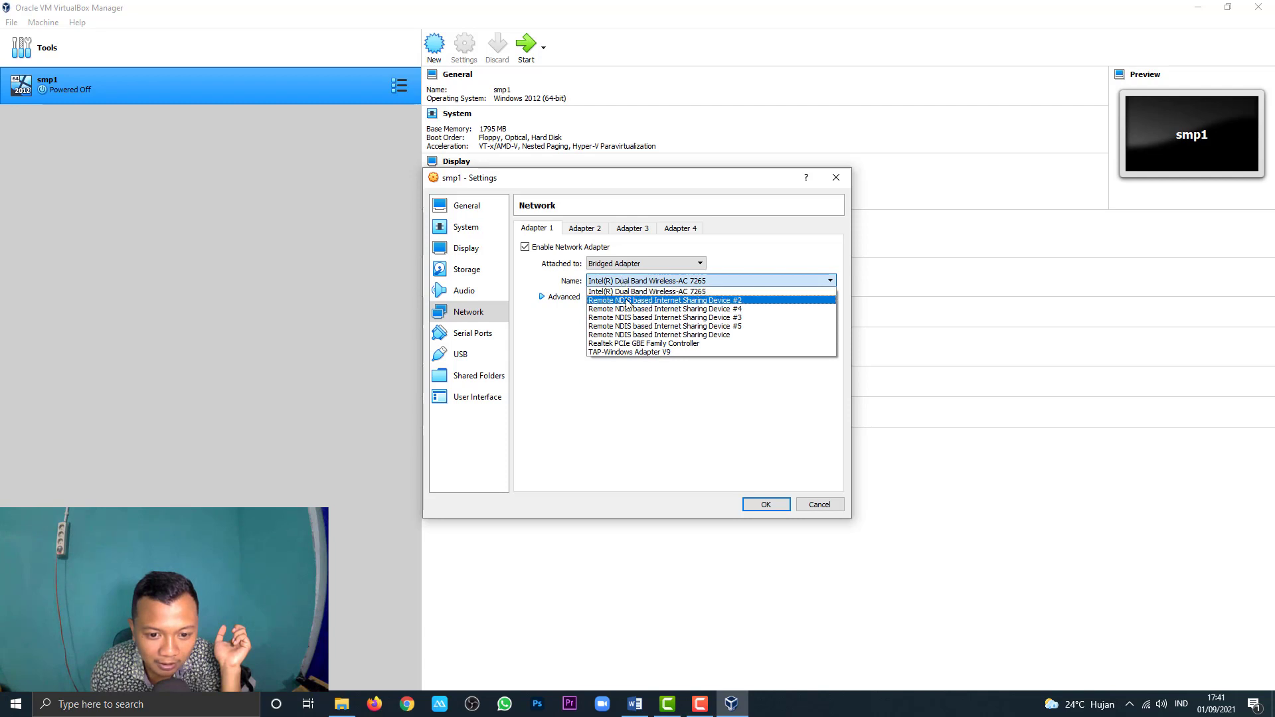
click(927, 337)
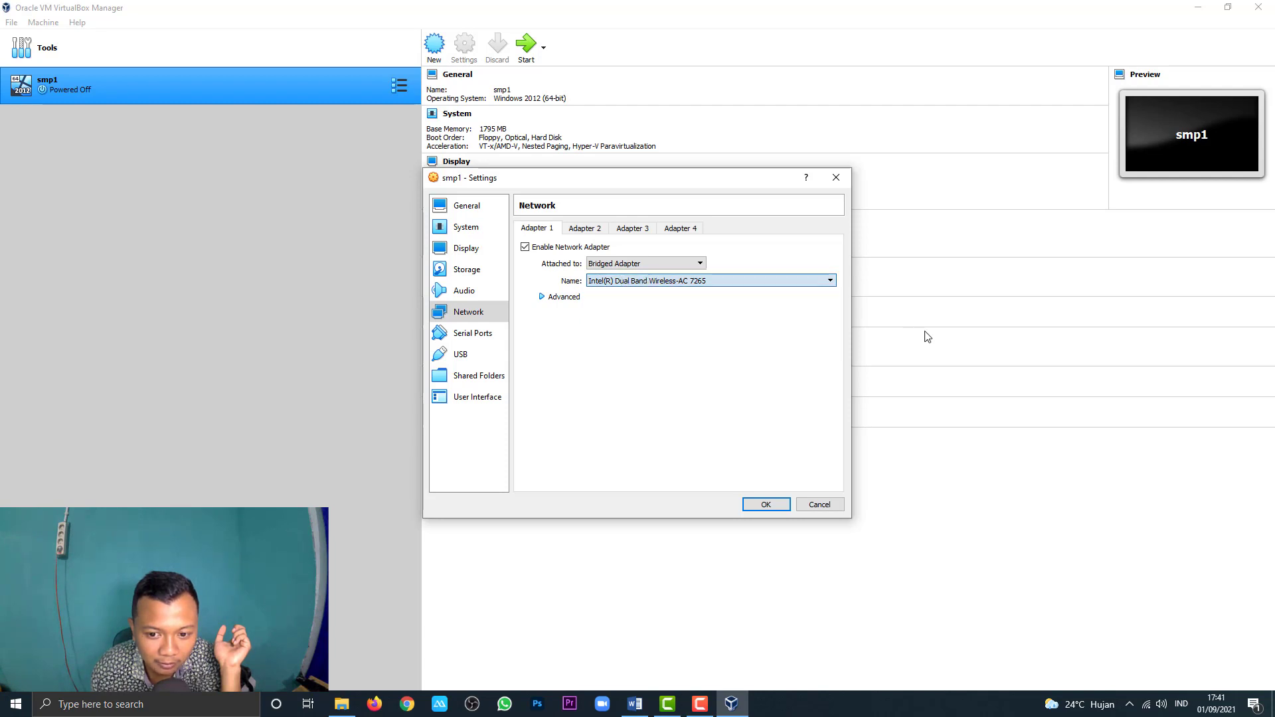
Step: Reach Network Connections through Network & Internet settings, Ethernet, and Change adapter options
right_click(1146, 706)
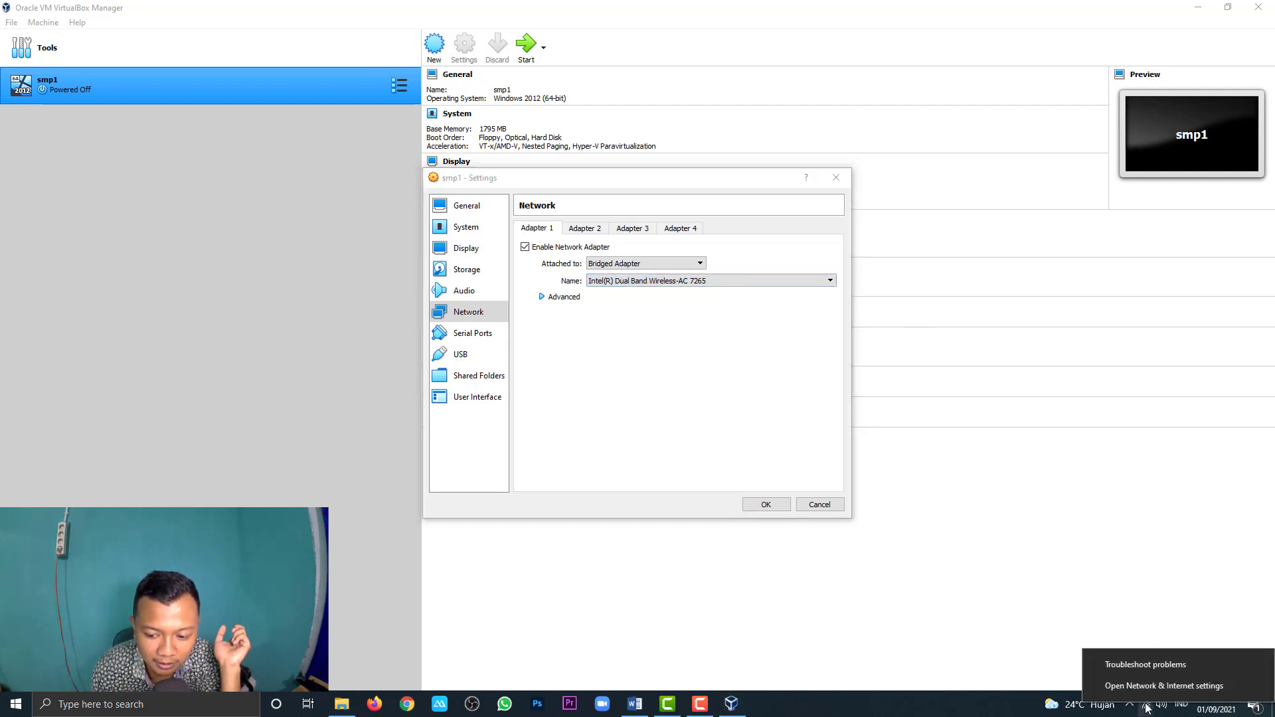
click(821, 346)
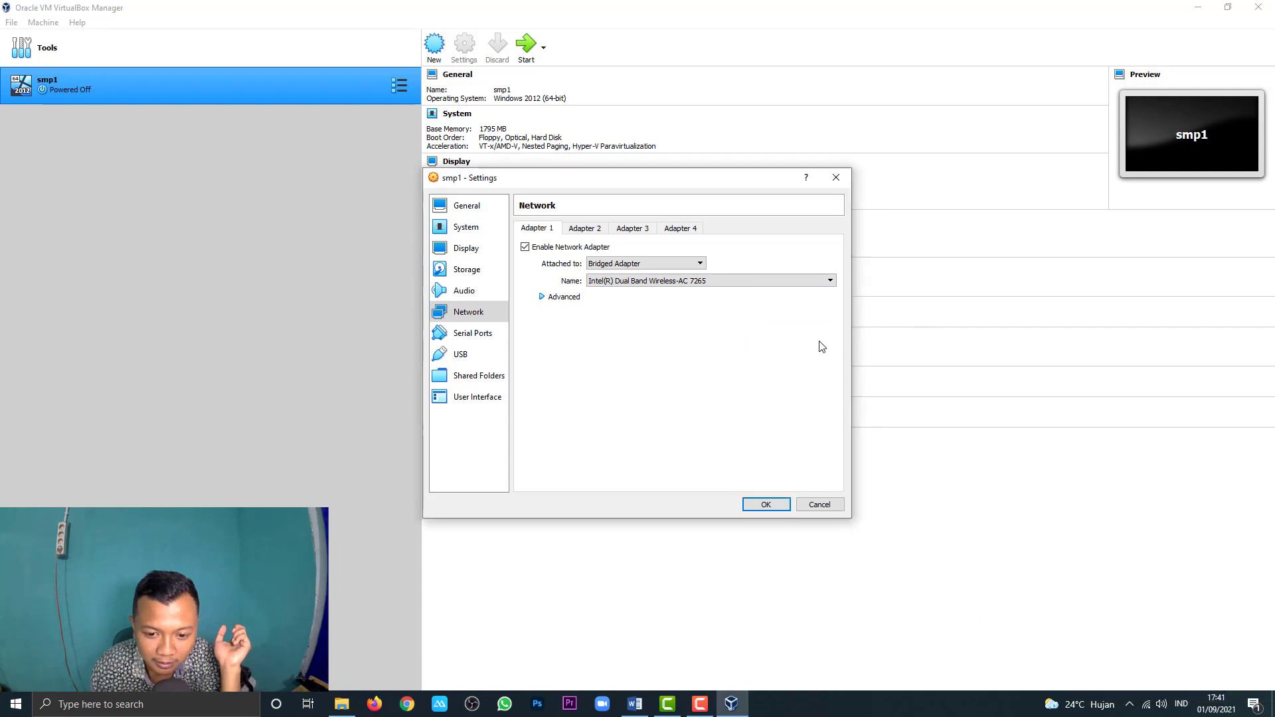
right_click(1148, 709)
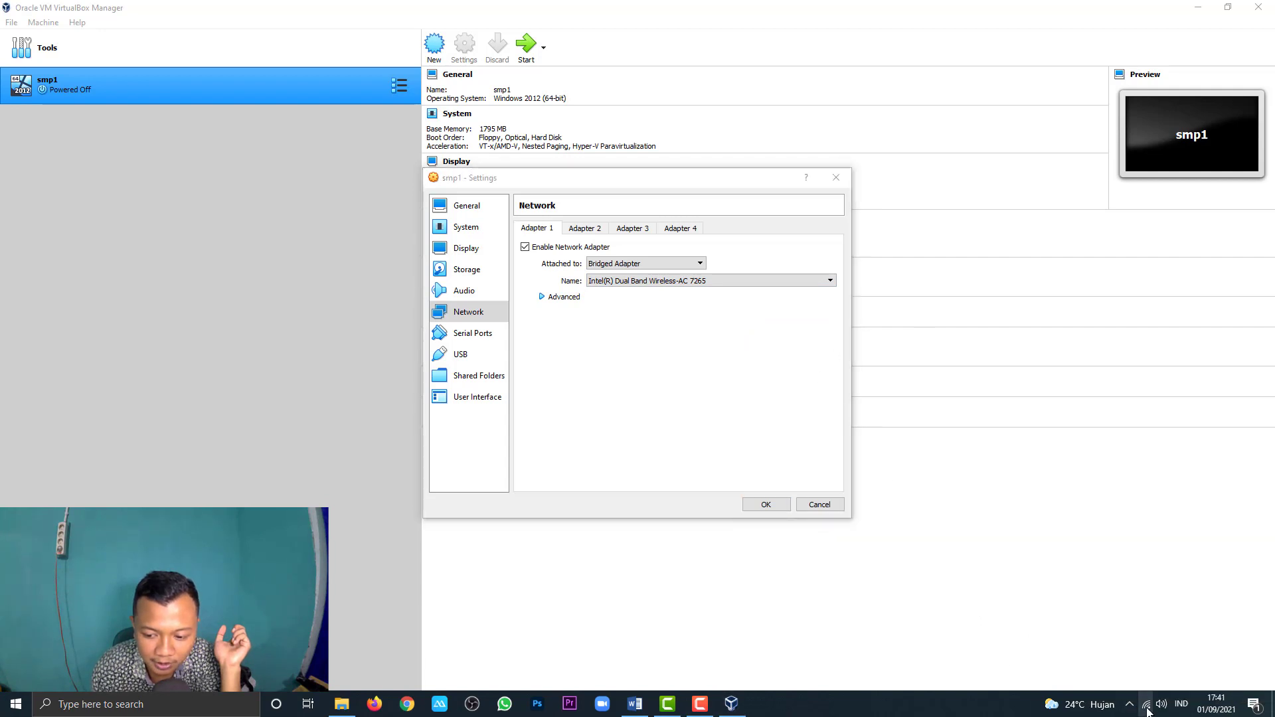
click(1152, 691)
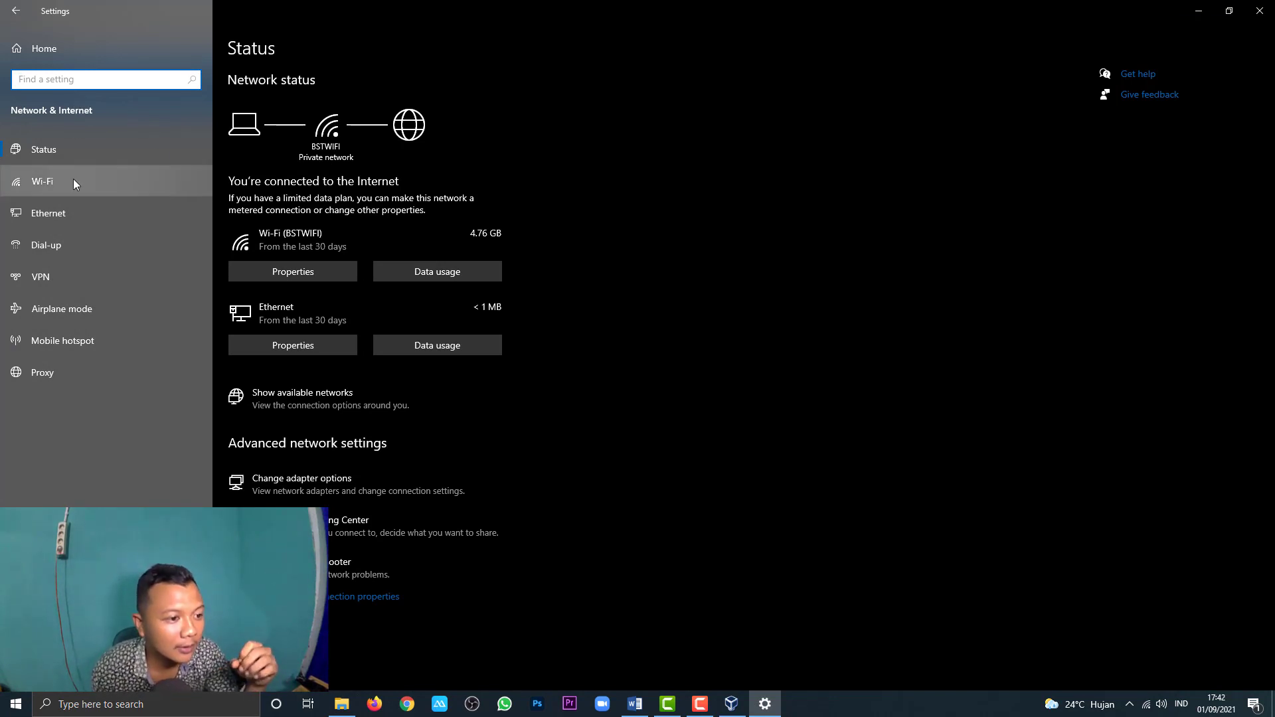
click(79, 213)
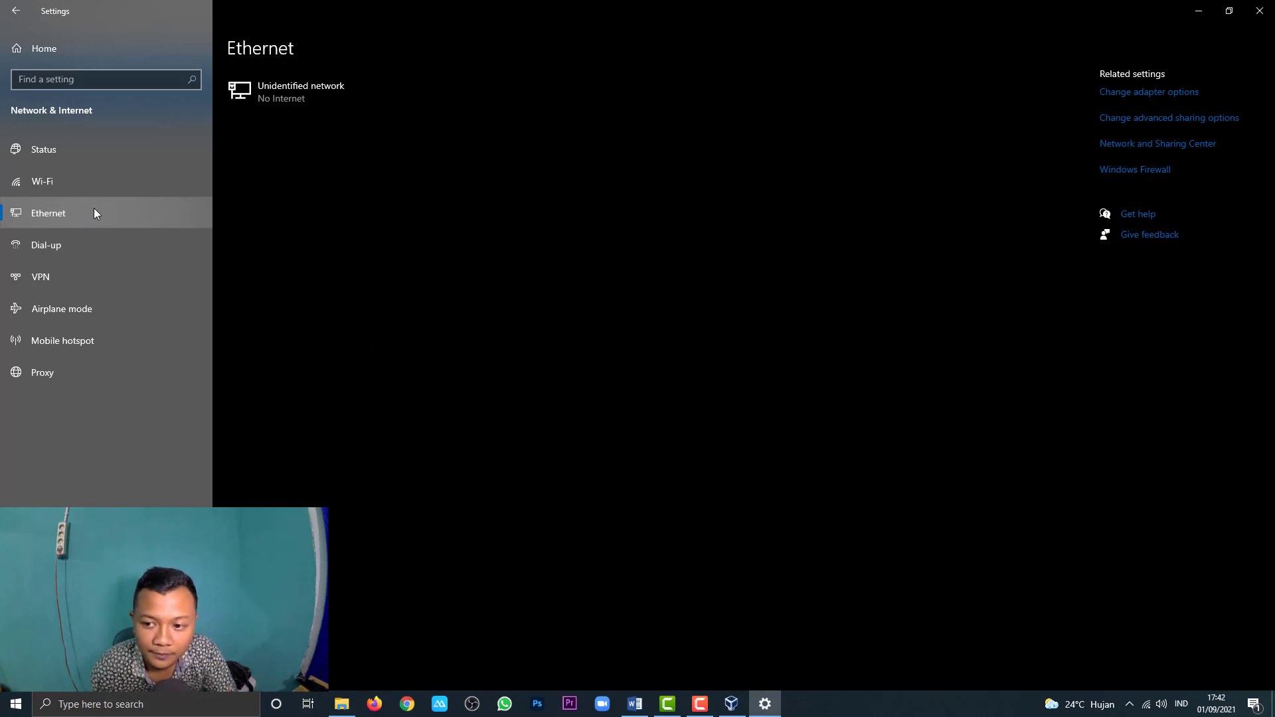
click(1164, 100)
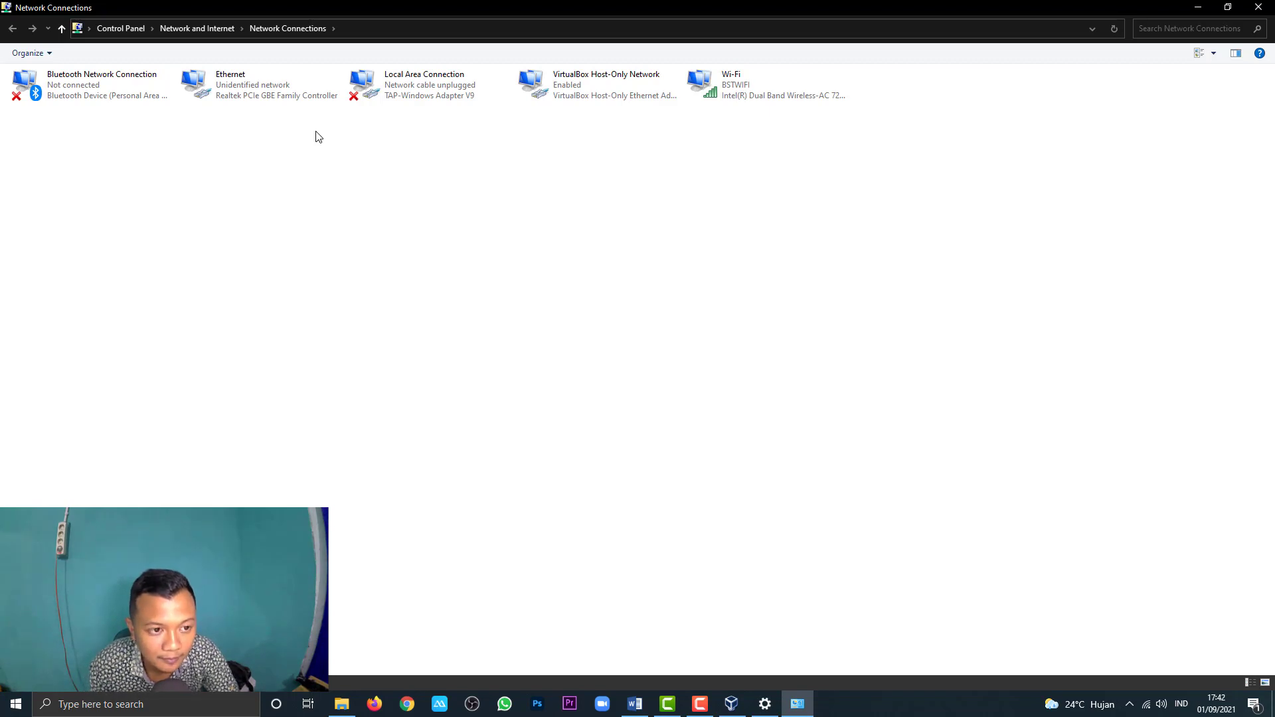
Step: Select the Ethernet adapter in Network Connections, then return to the Word guide
click(223, 100)
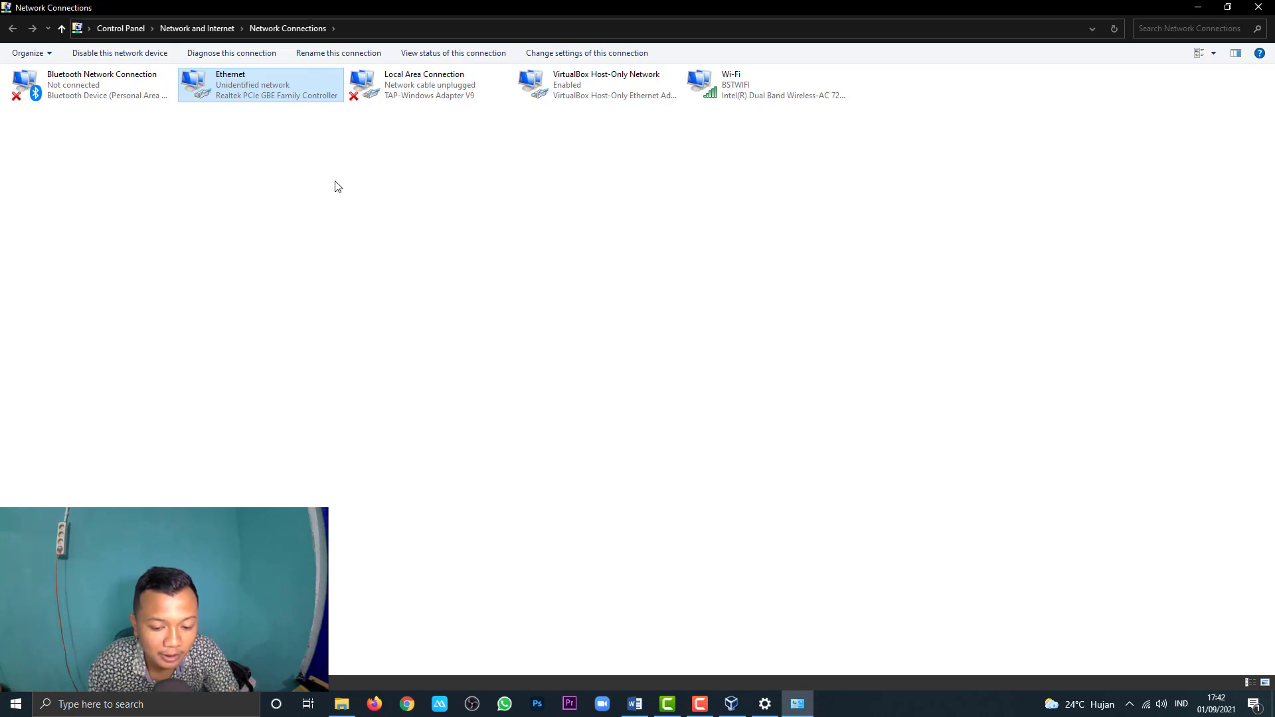
click(635, 703)
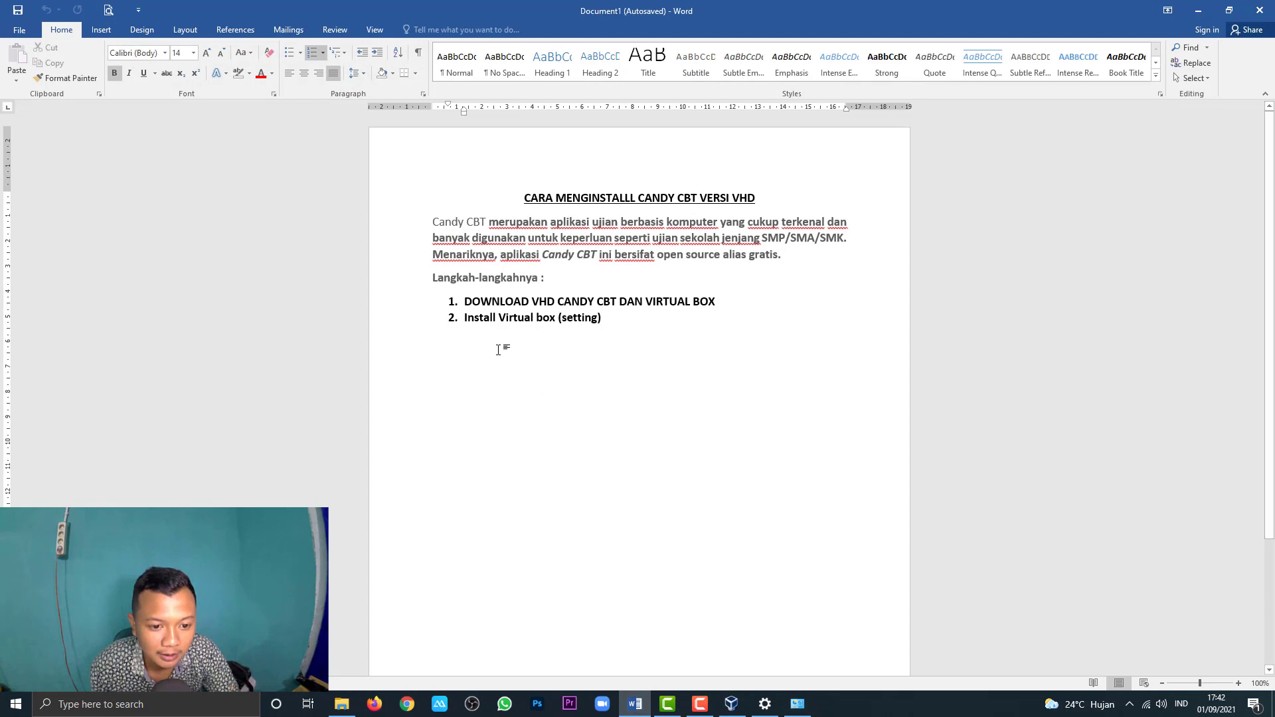
Step: Add a new line 'Ip candy 192.168.0.200' below the numbered steps
key(Return)
key(Return)
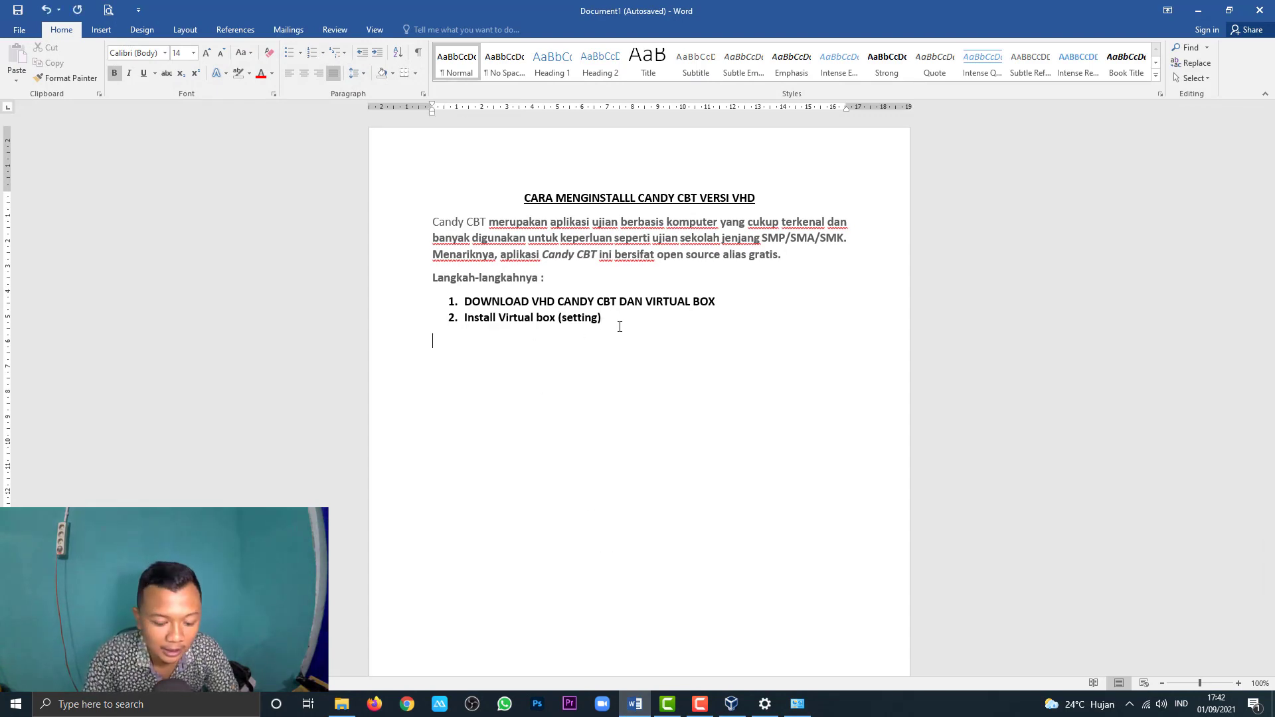
text(ip)
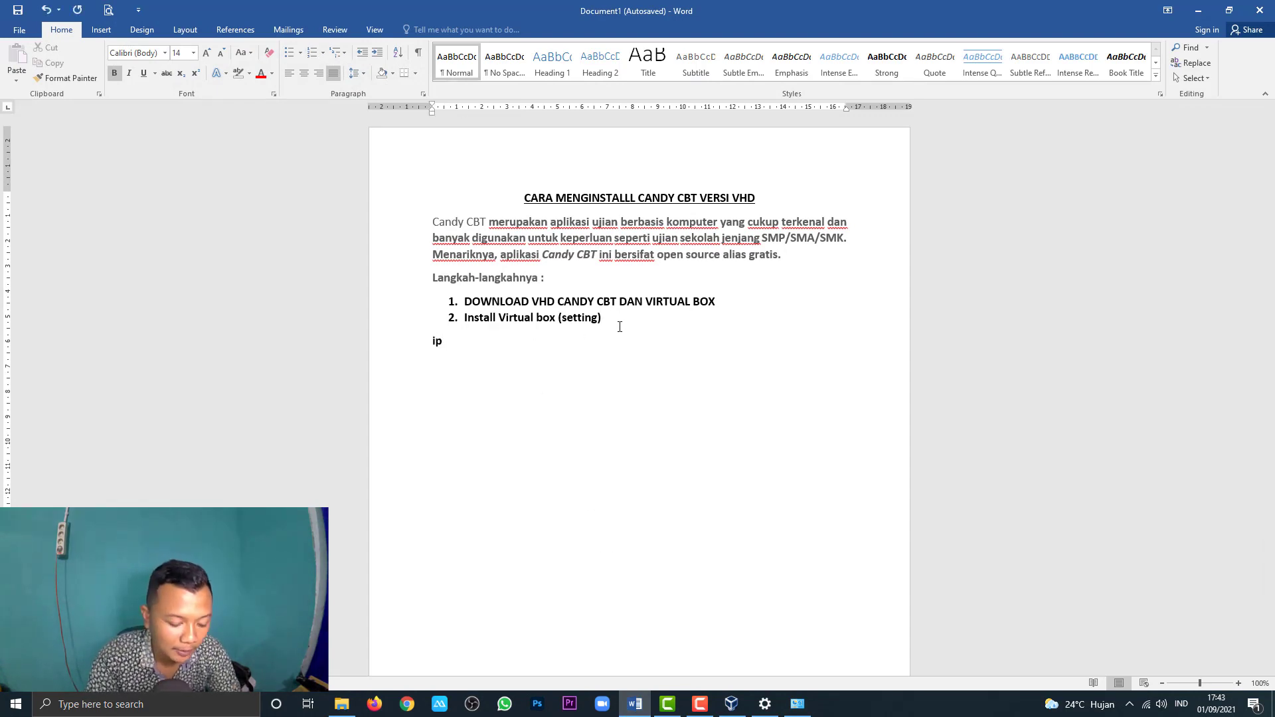
text( ;)
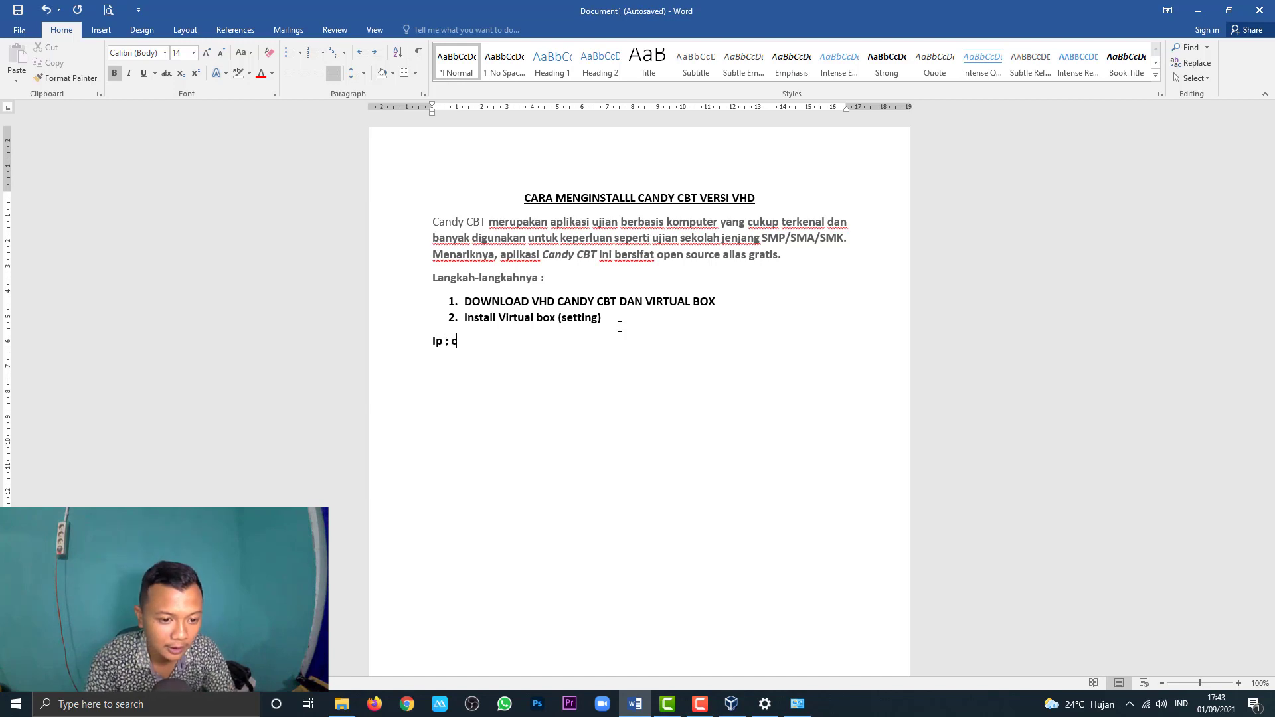
text(cand)
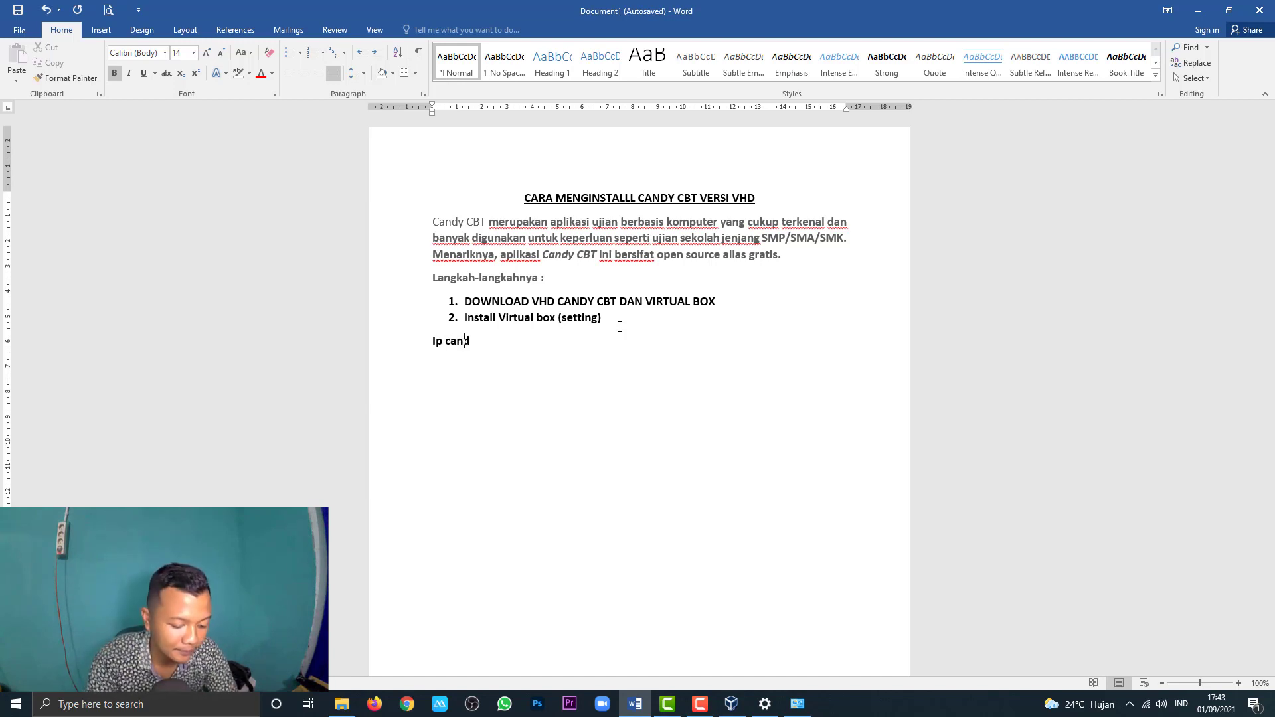
text(y 192.)
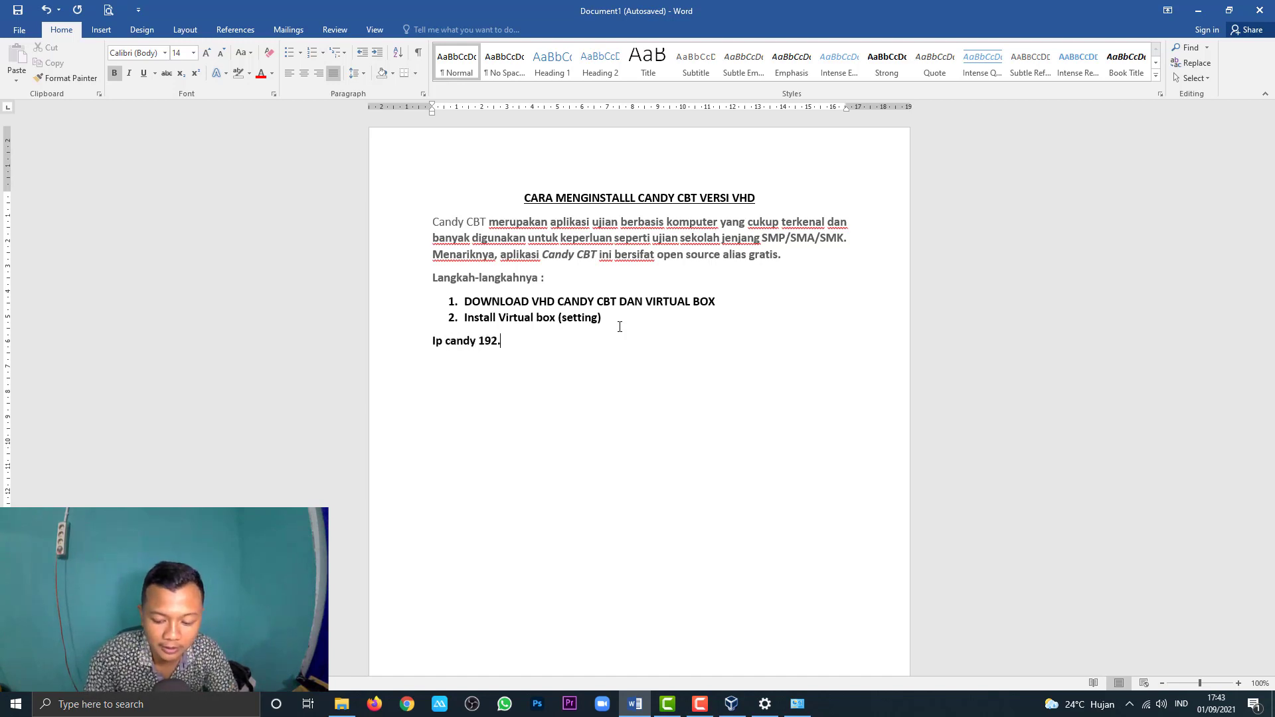
text(168.0.)
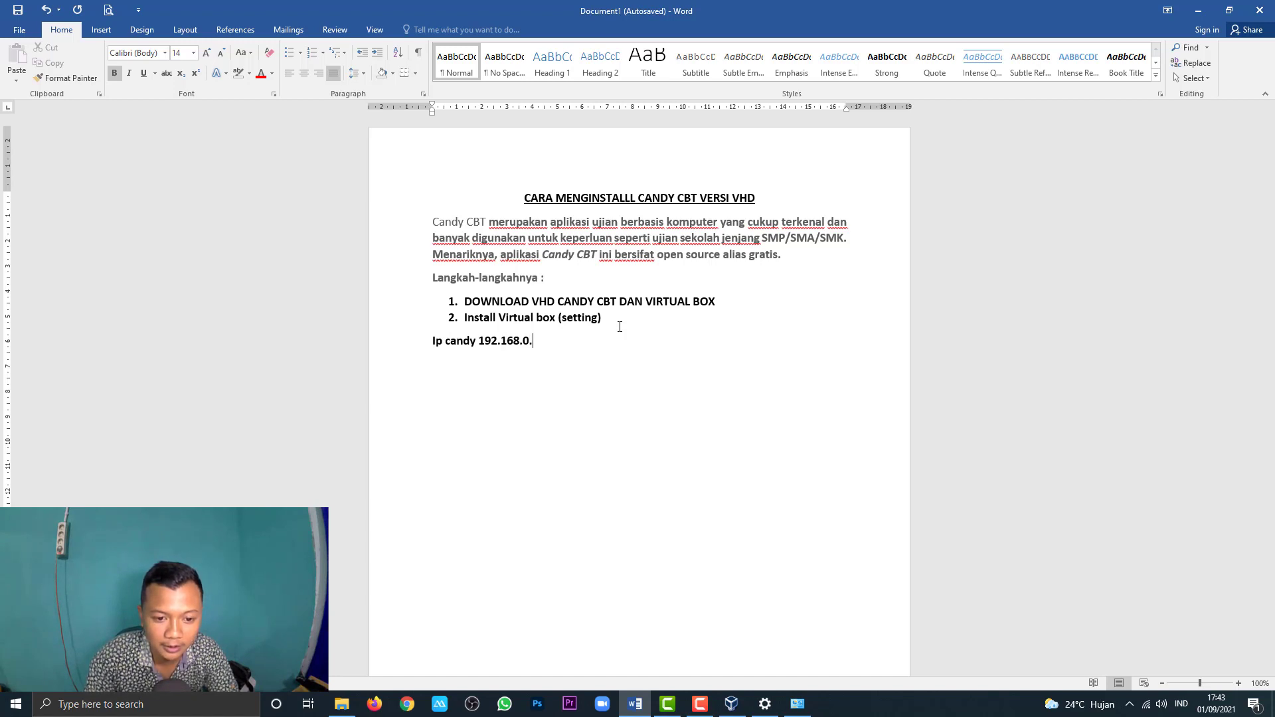
text(200)
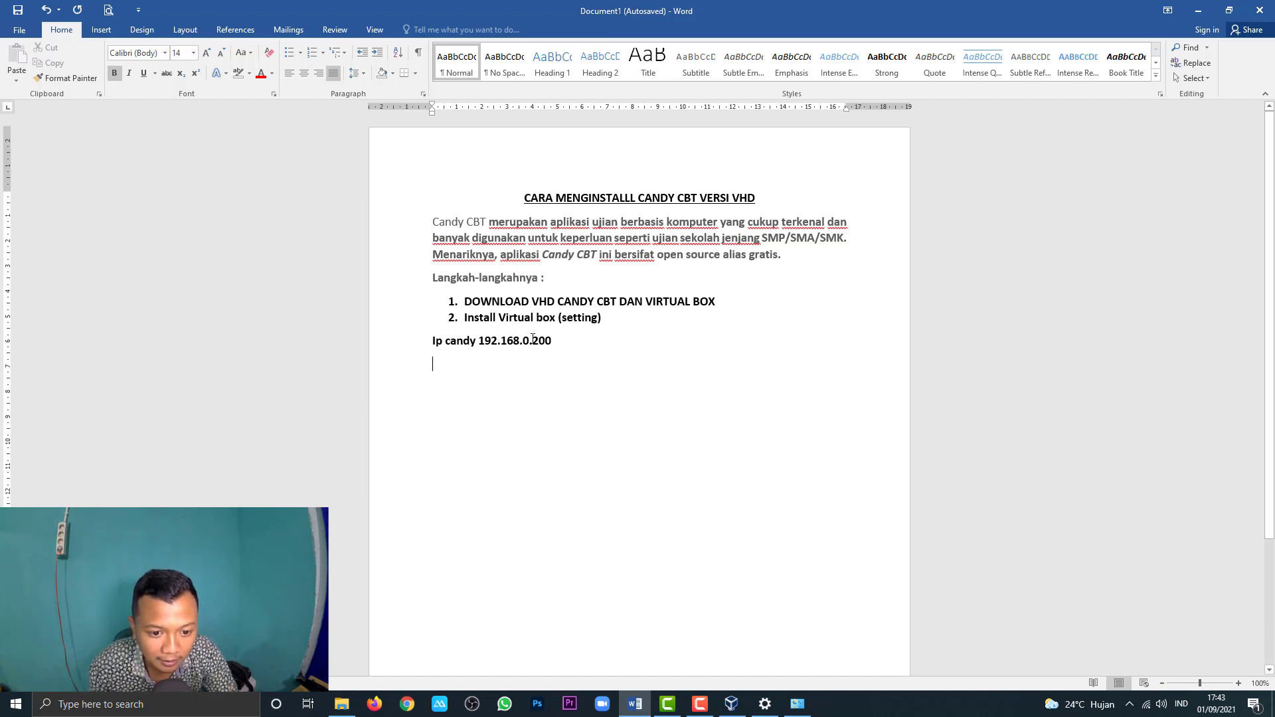
drag(533, 338, 553, 344)
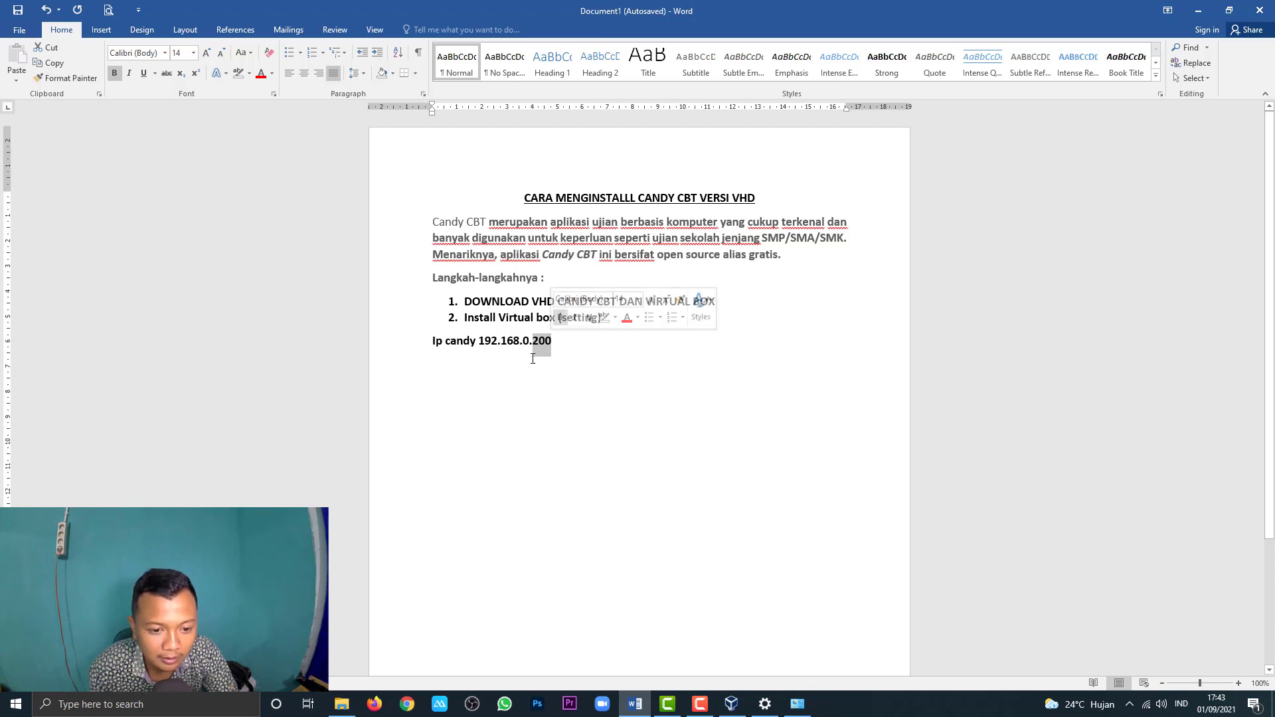
click(558, 344)
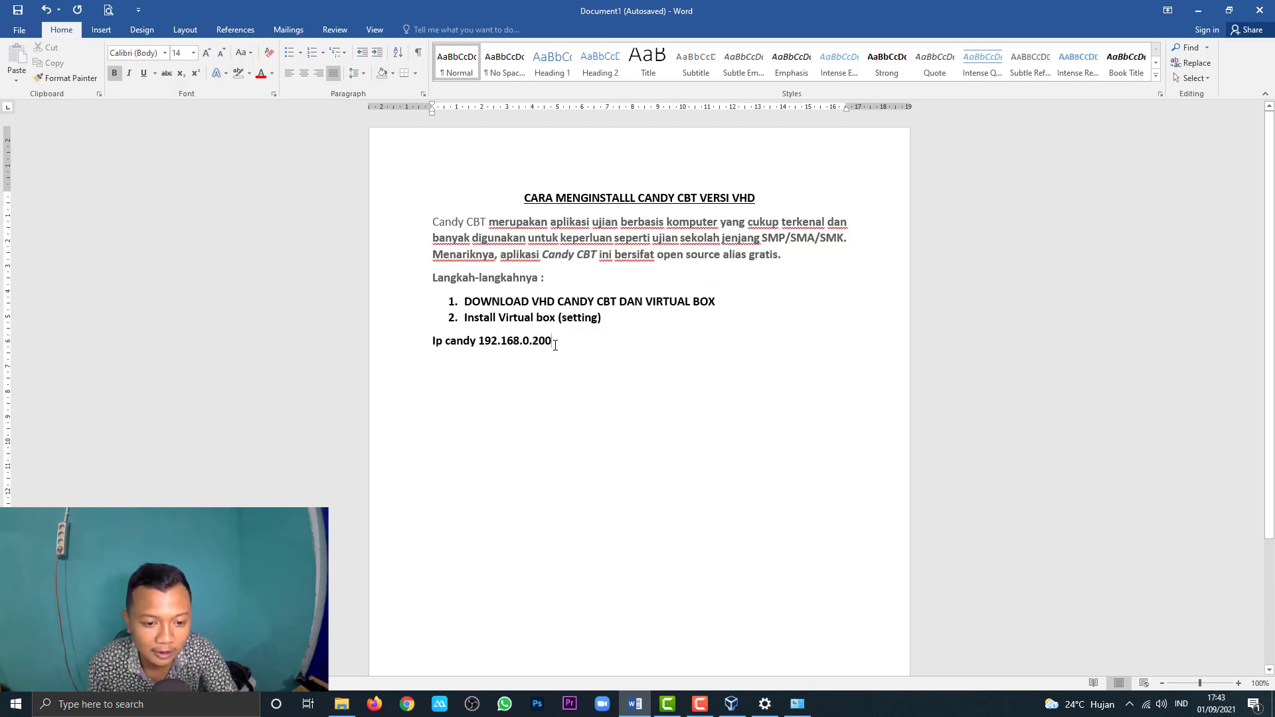
Step: Add indented lines '.100' and '.1-20' beneath the IP line
key(Return)
key(Tab)
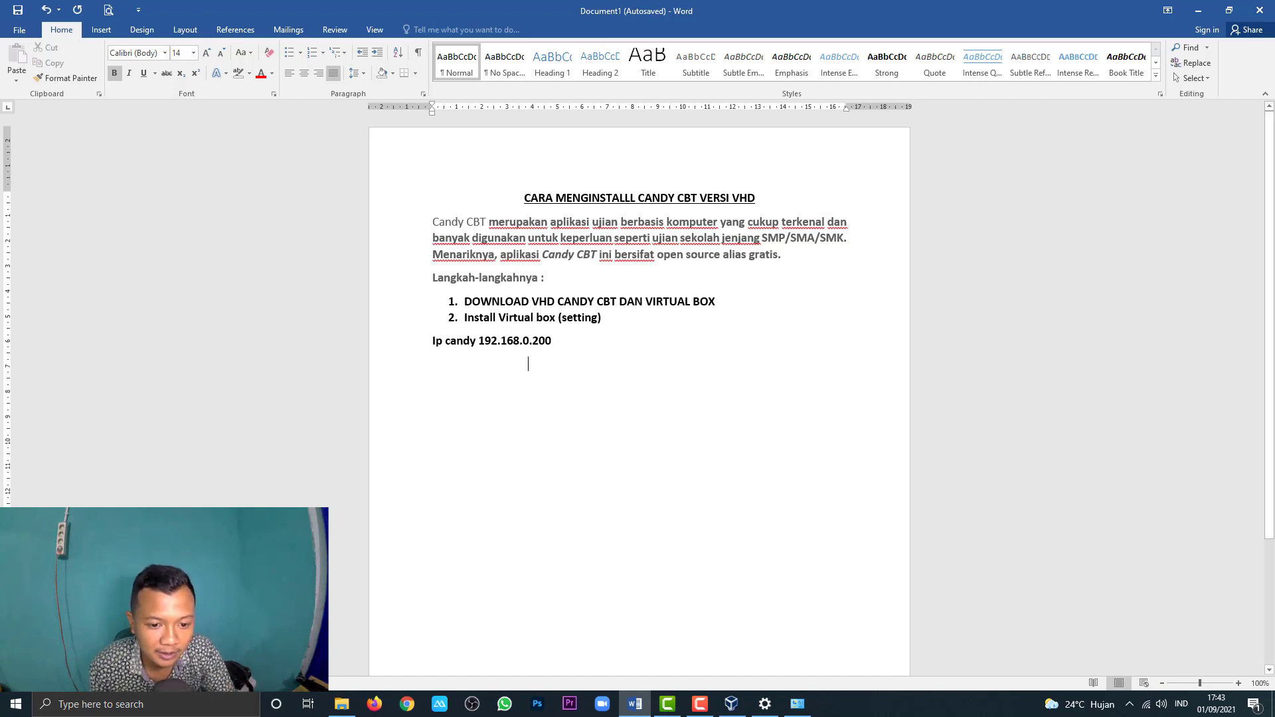
text(.0)
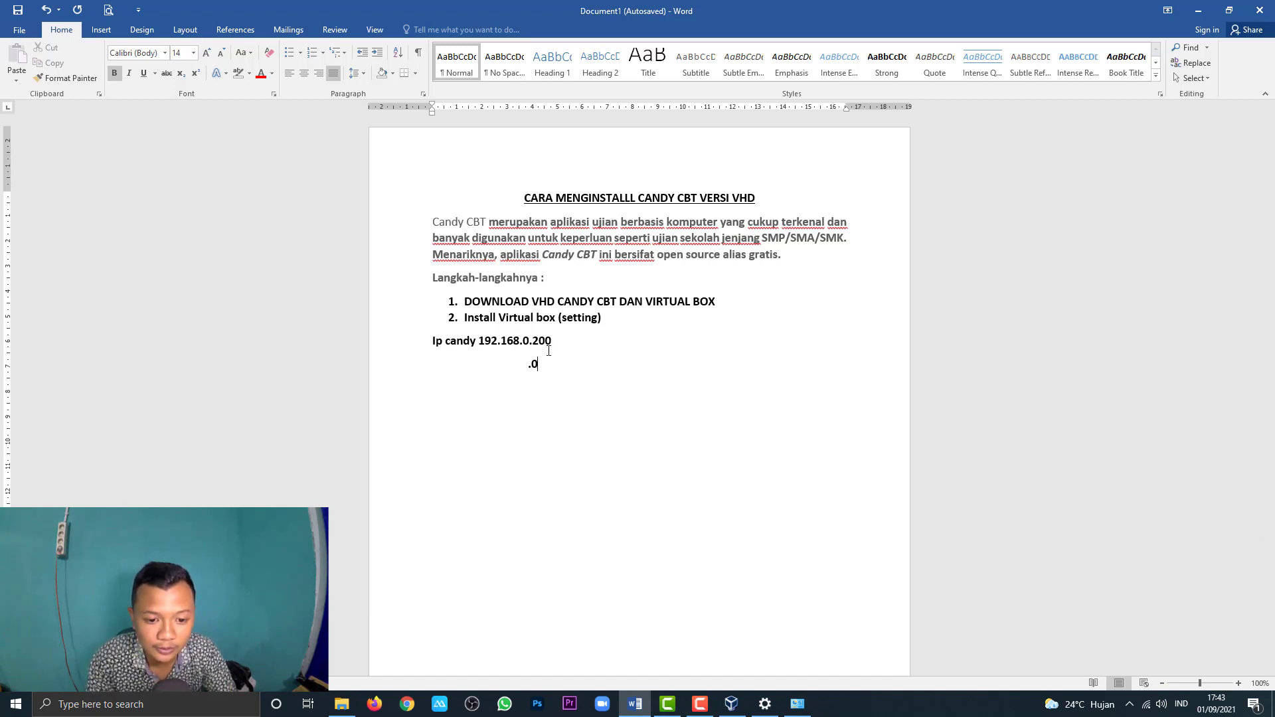
key(BackSpace)
text(100)
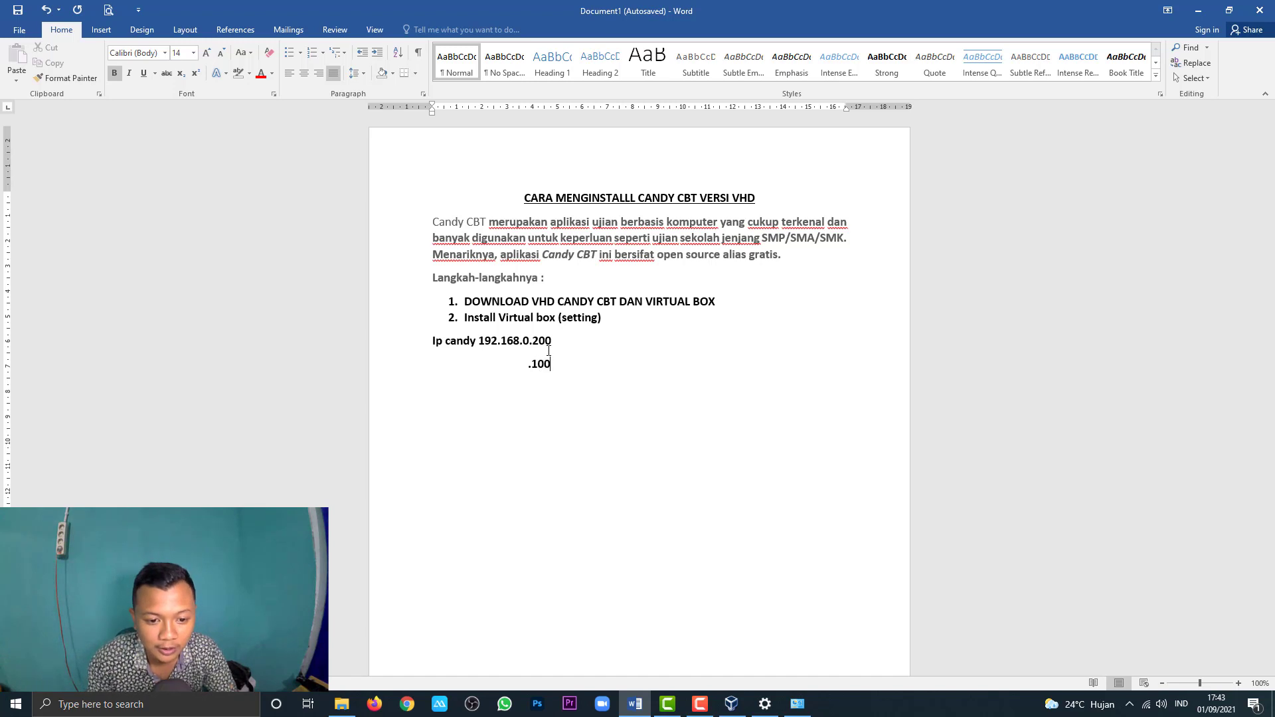
key(Return)
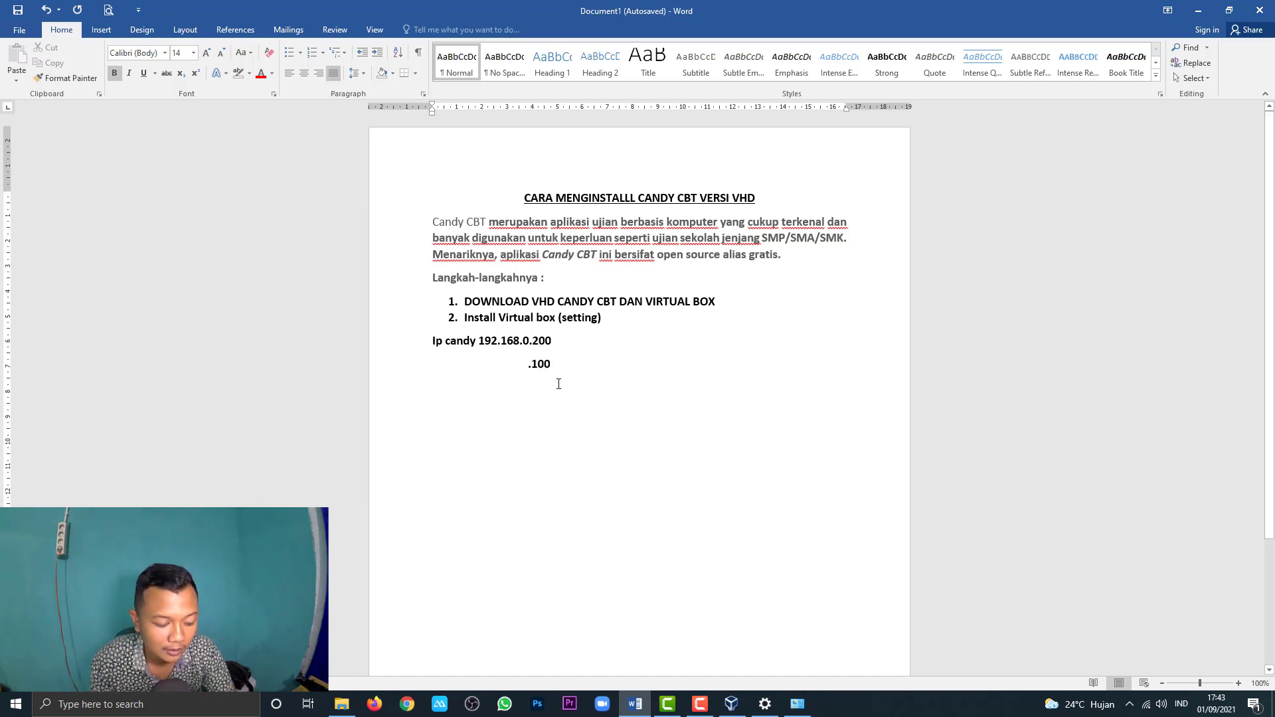
key(Tab)
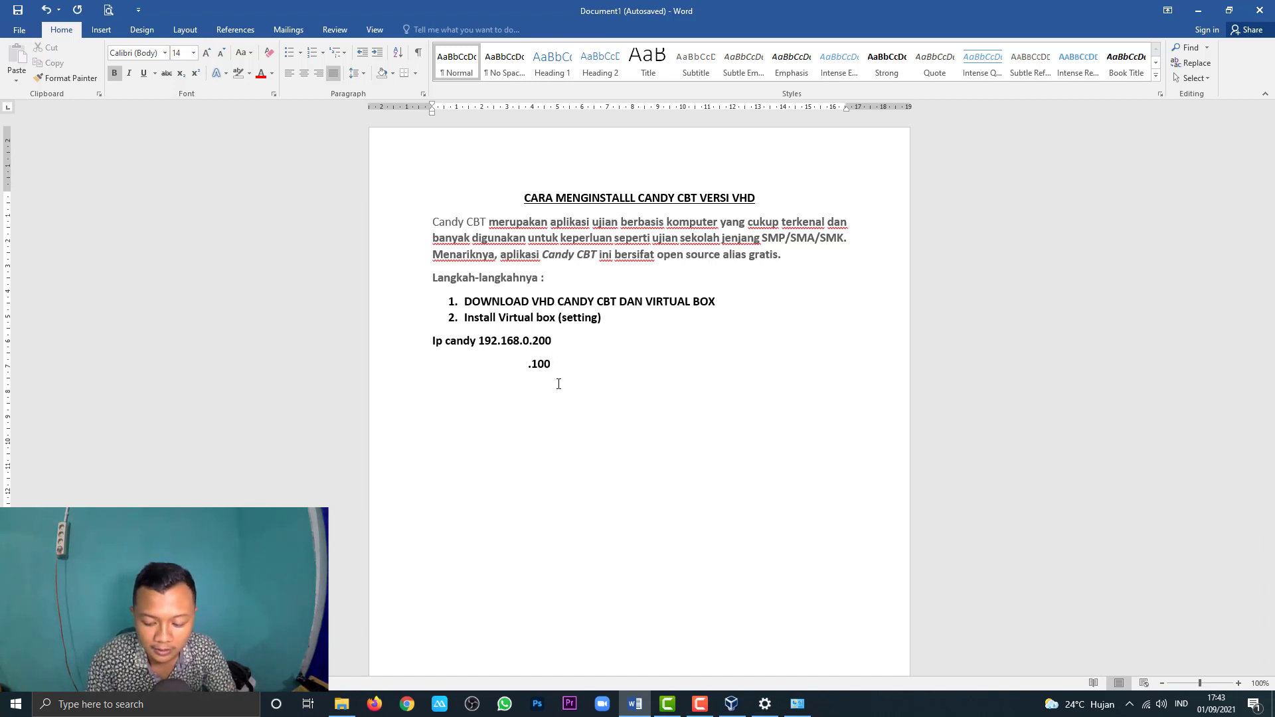
text(.1)
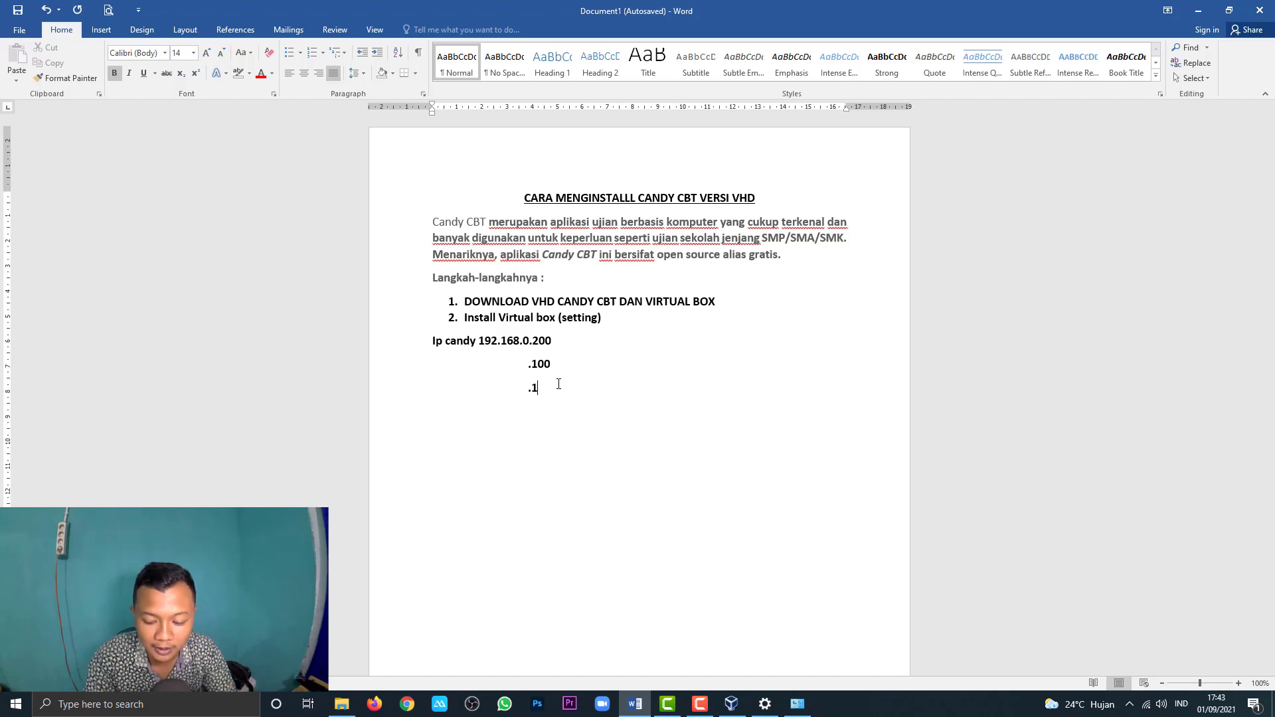
text(-20)
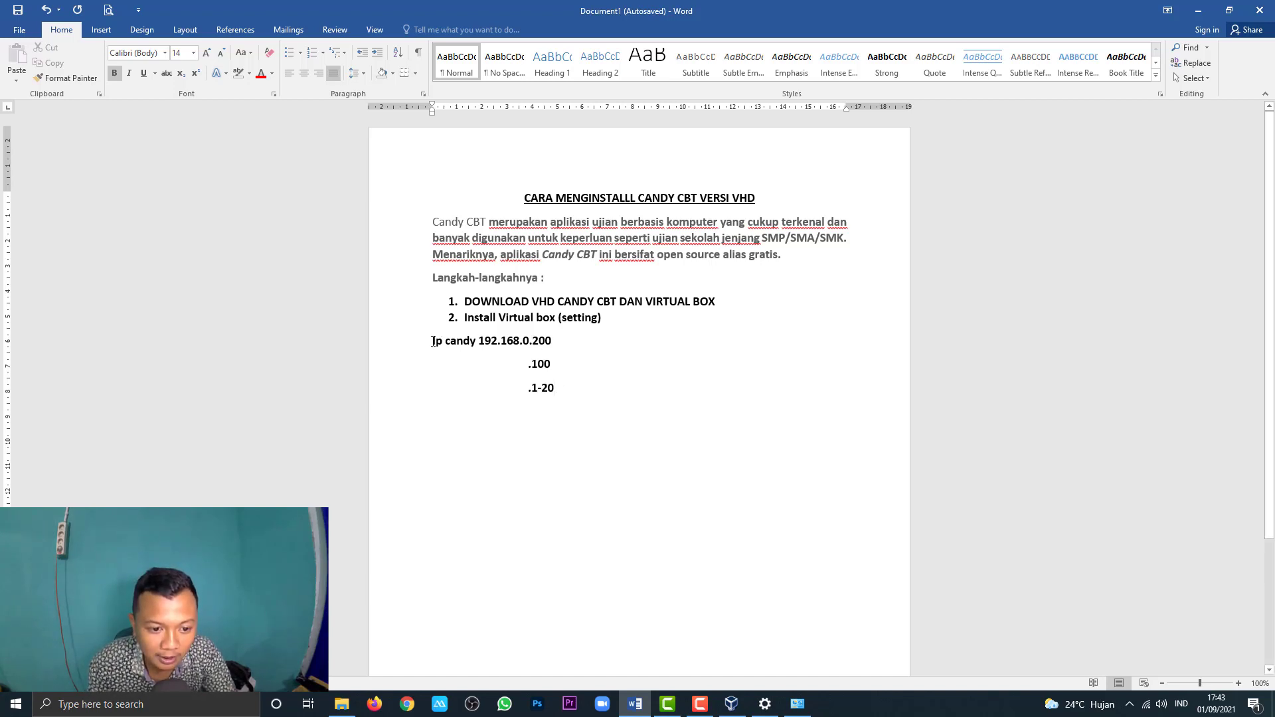
Step: Select the three IP address lines, then minimize Word
drag(432, 341, 553, 341)
click(544, 342)
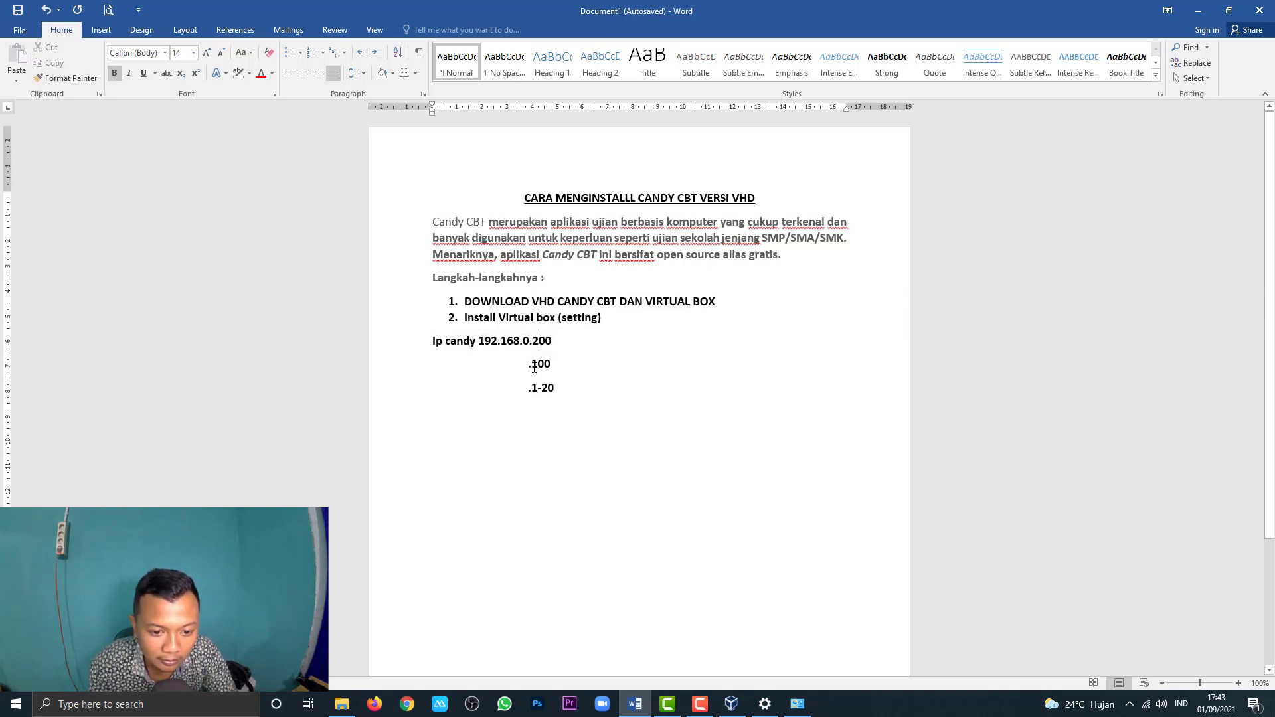
drag(534, 368, 559, 369)
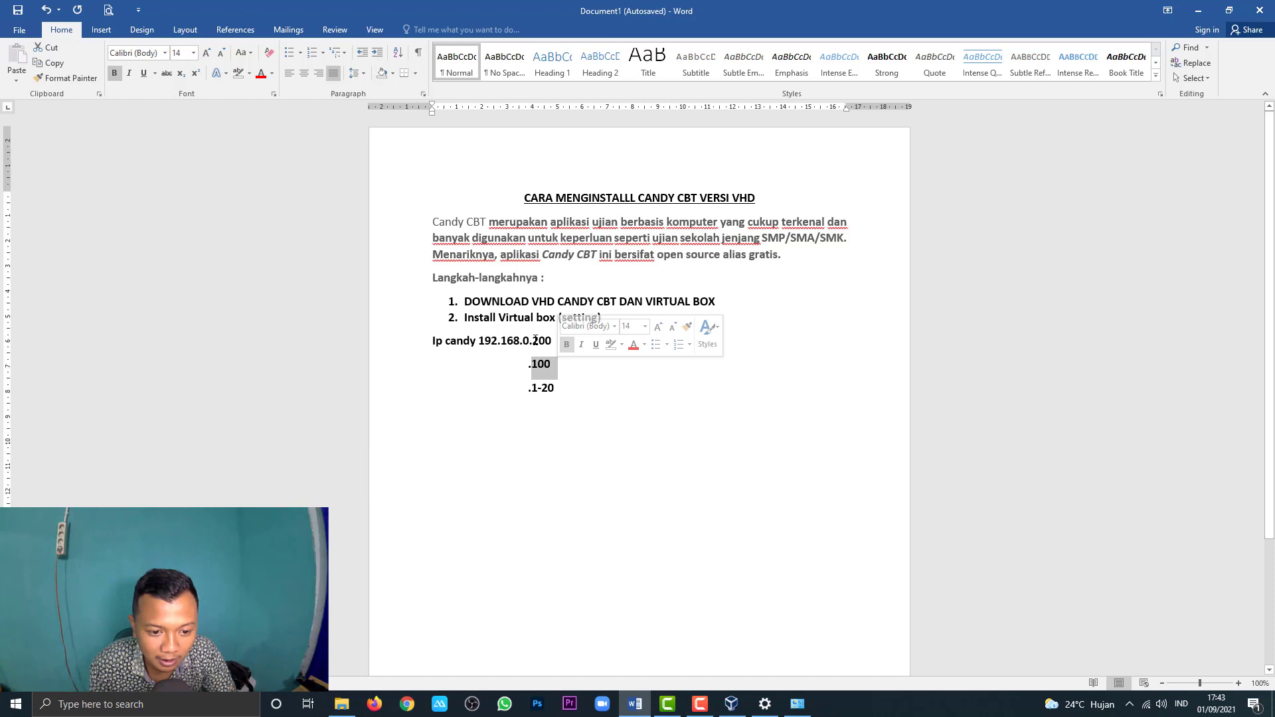
drag(535, 344, 545, 342)
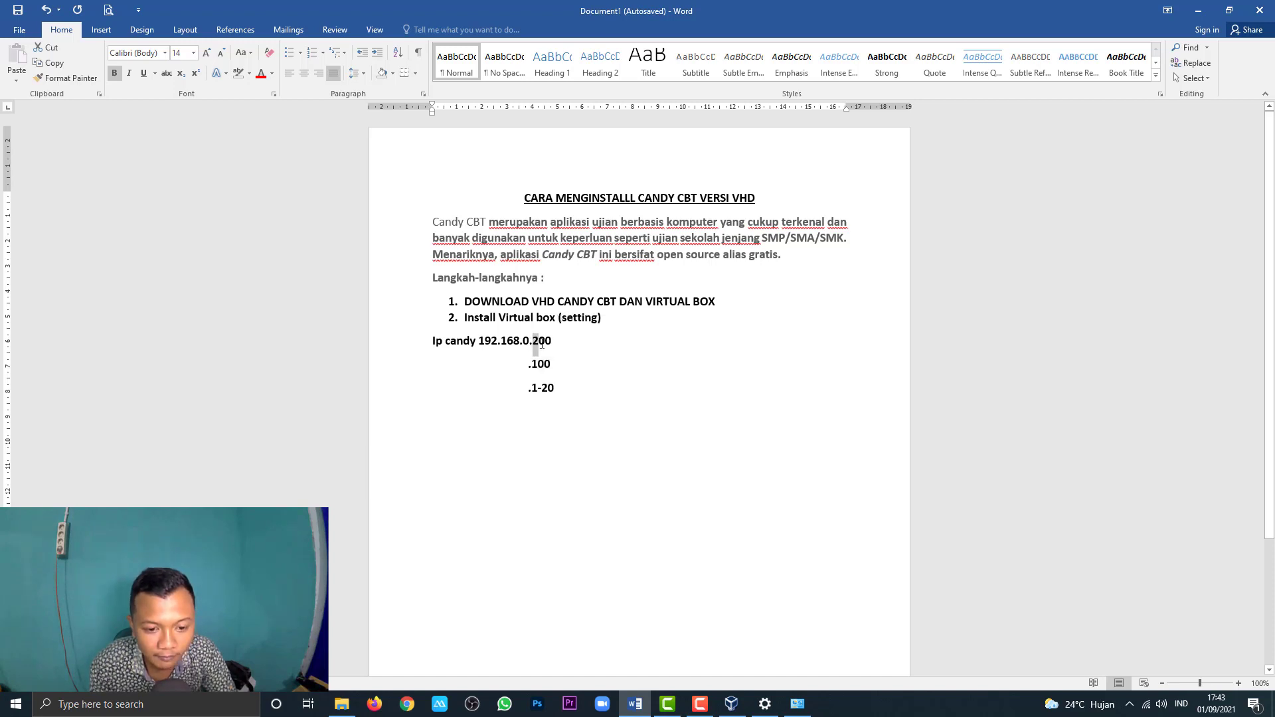
drag(533, 387, 551, 364)
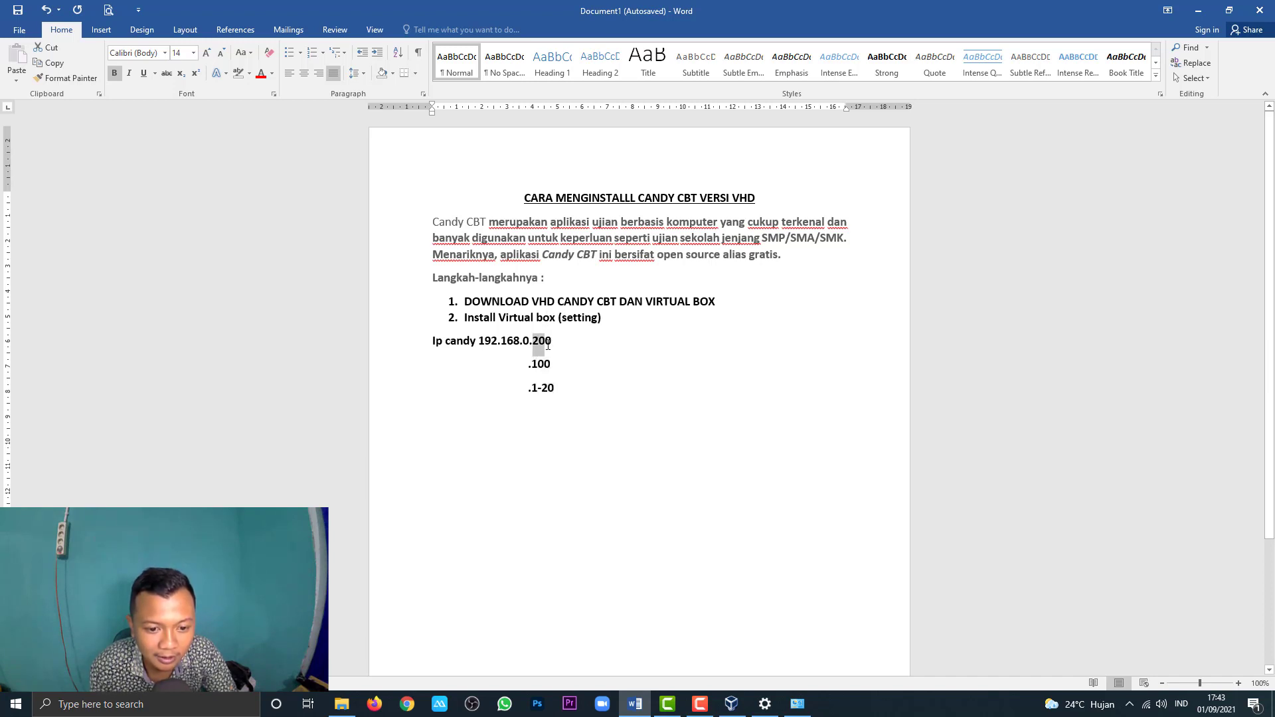
drag(533, 388, 551, 392)
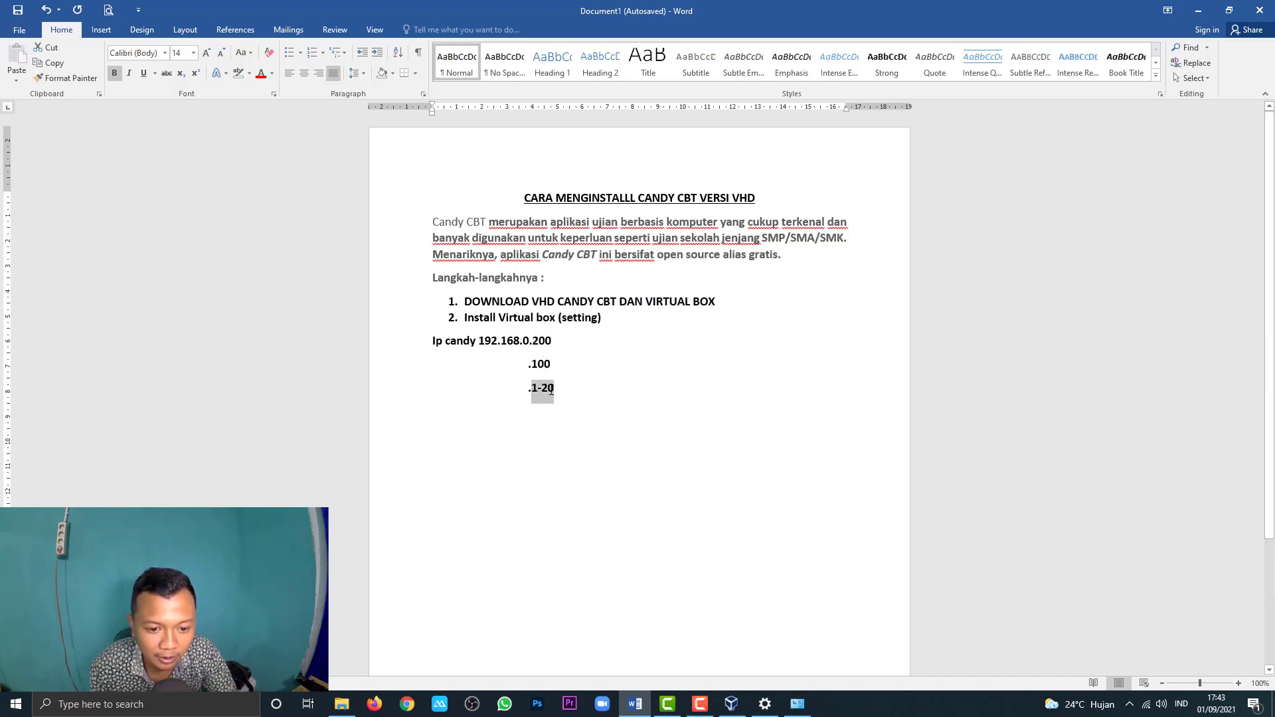
click(534, 355)
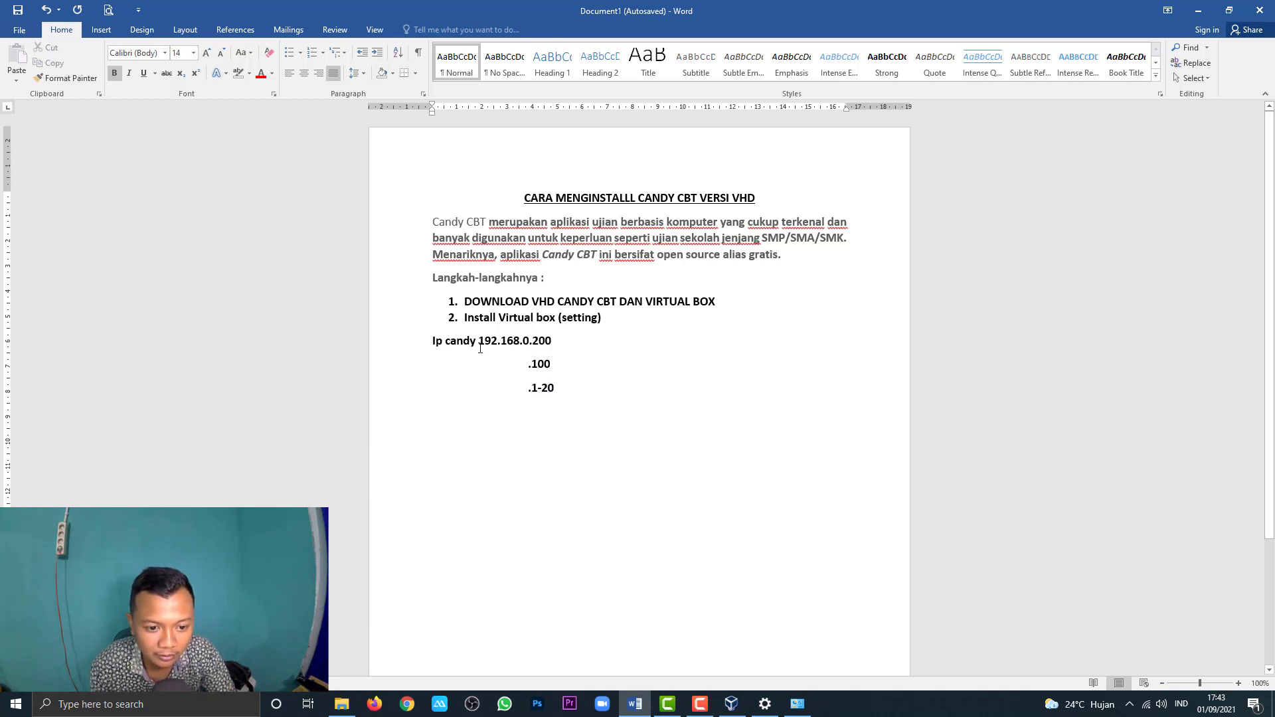
drag(428, 341, 565, 382)
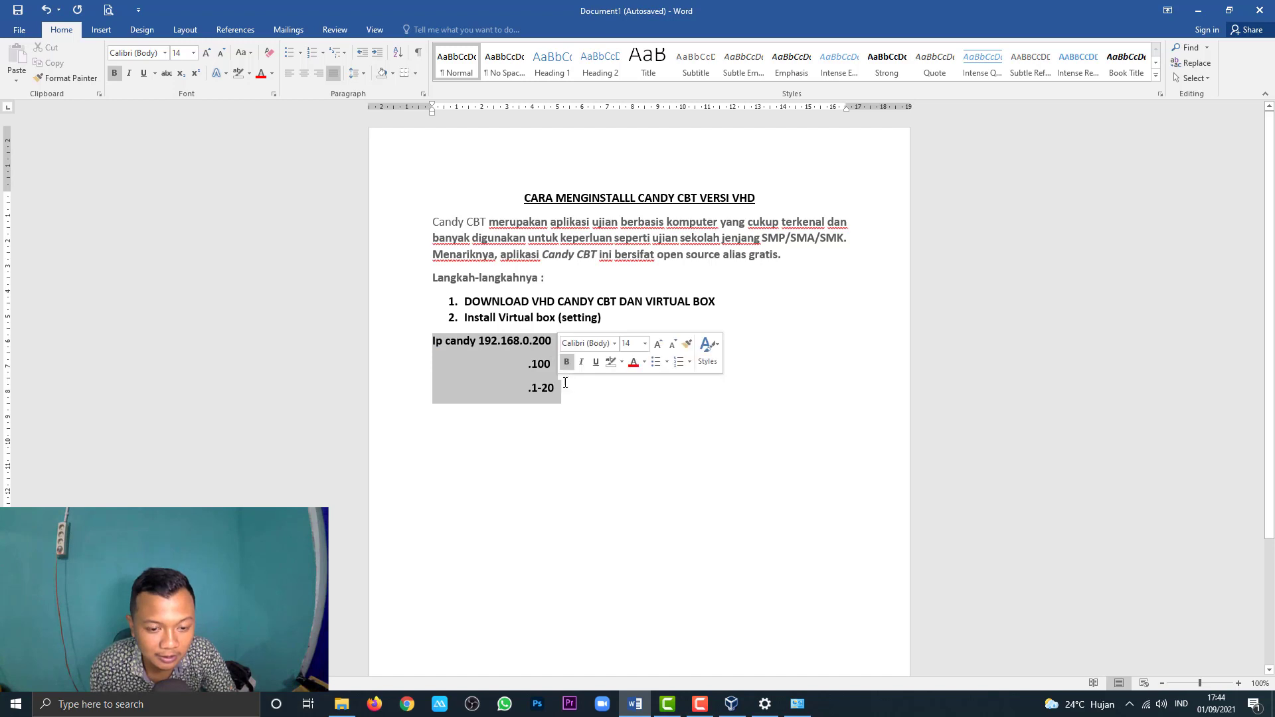
click(1197, 10)
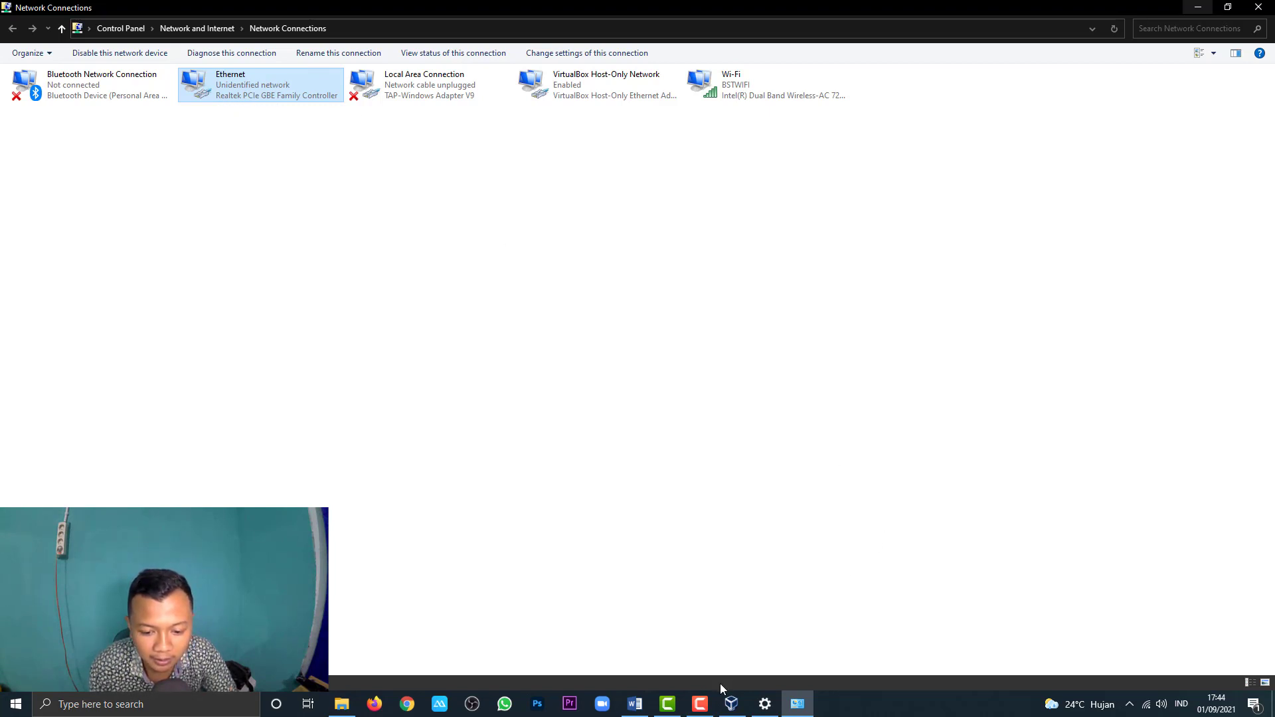
Step: Switch back to smp1's network settings in VirtualBox from the taskbar
click(731, 703)
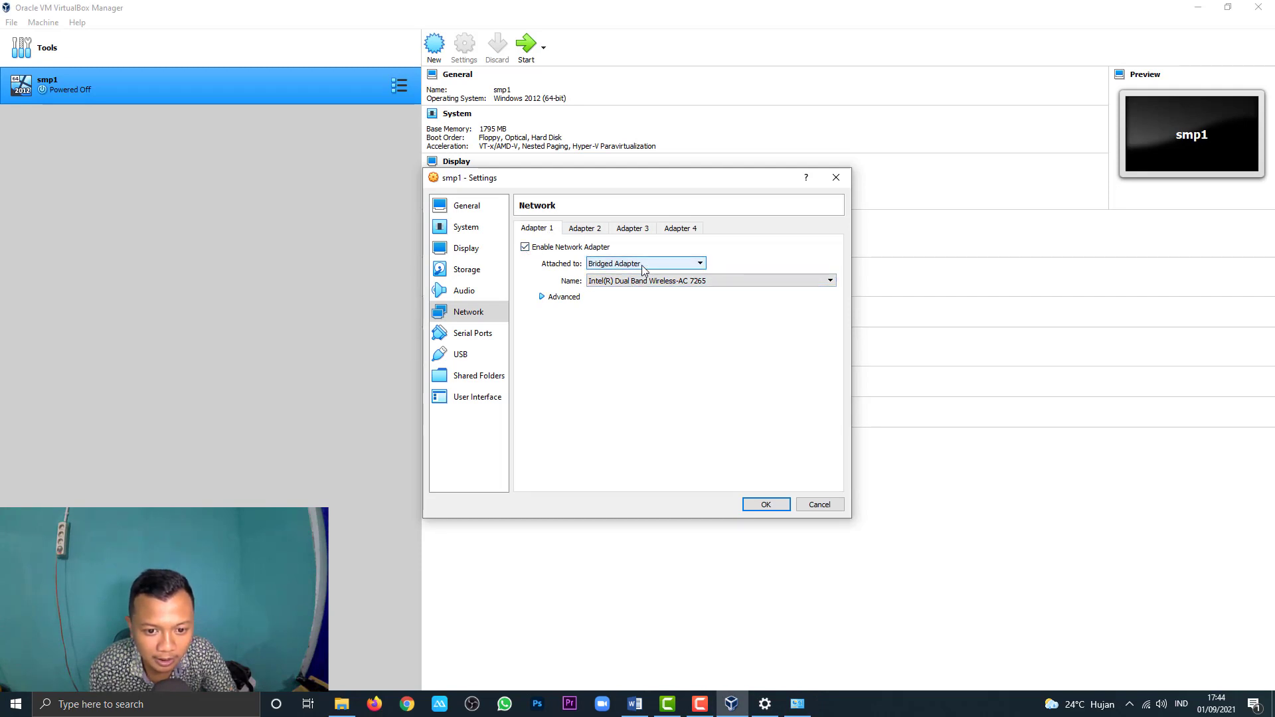
Step: Bridge Adapter 1 to Realtek PCIe GBE Family Controller and enable Adapter 2 attached to NAT
click(626, 282)
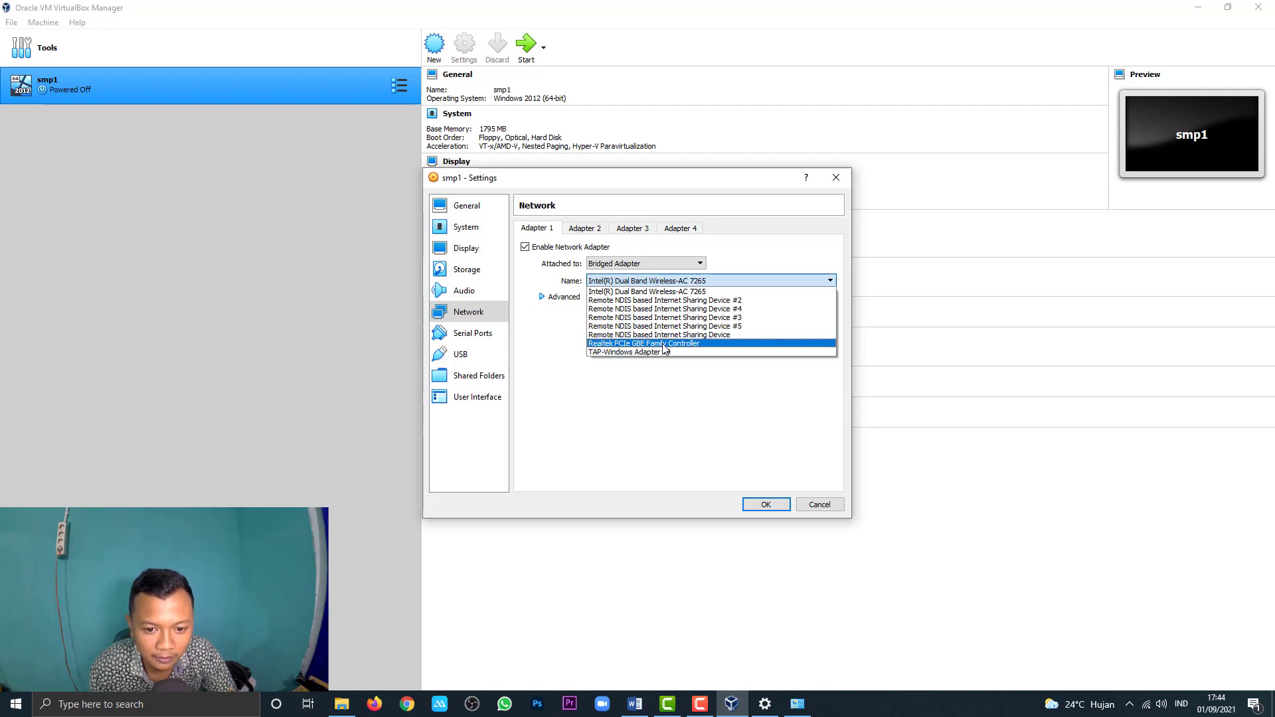
click(664, 344)
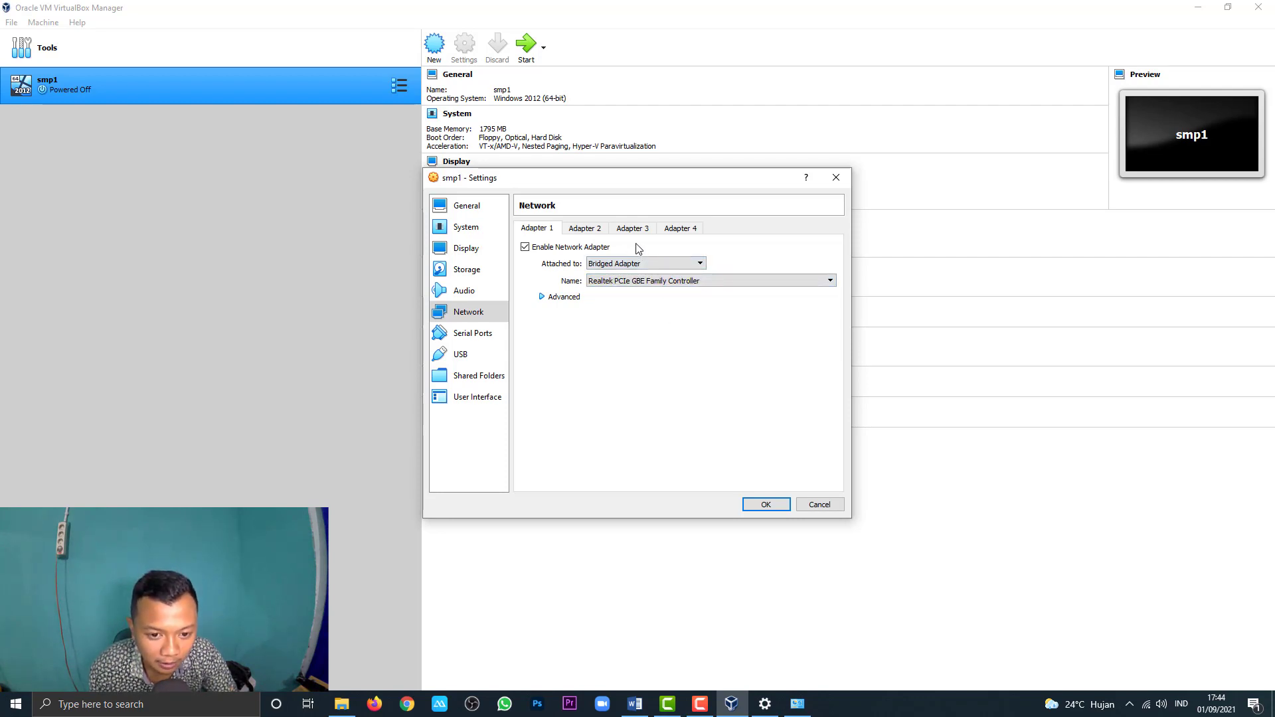
click(583, 228)
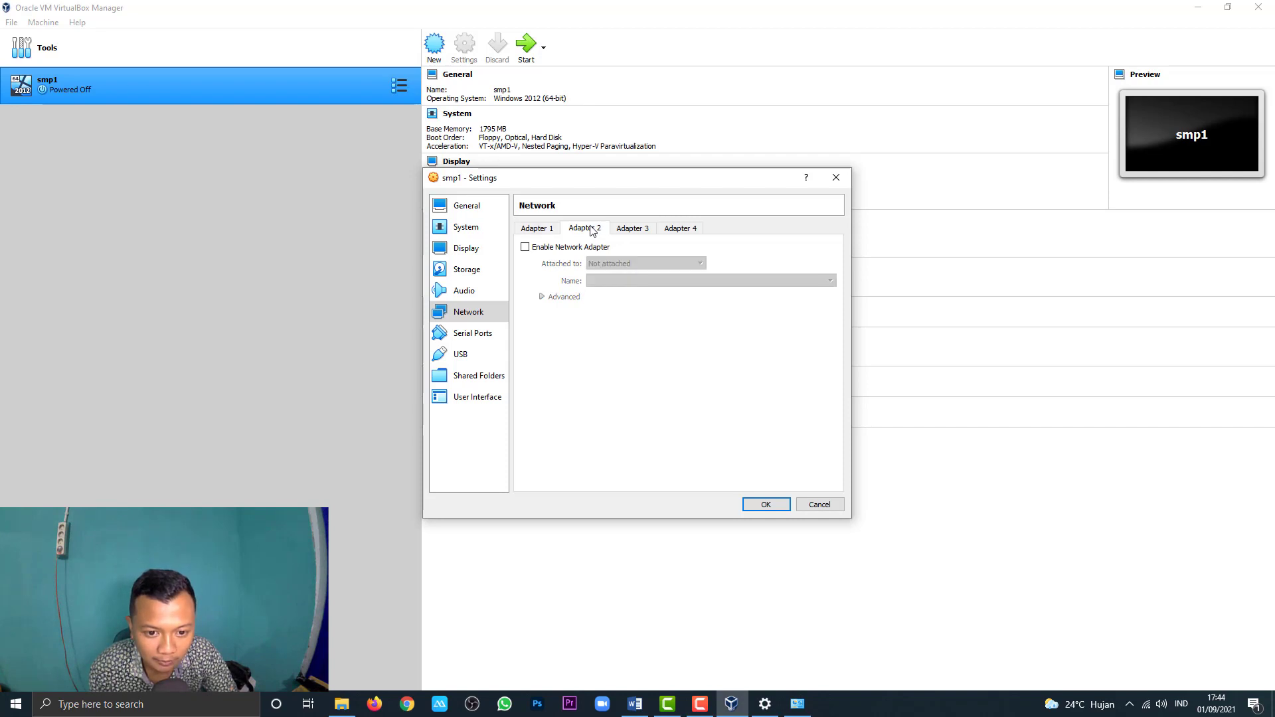
click(525, 247)
click(621, 265)
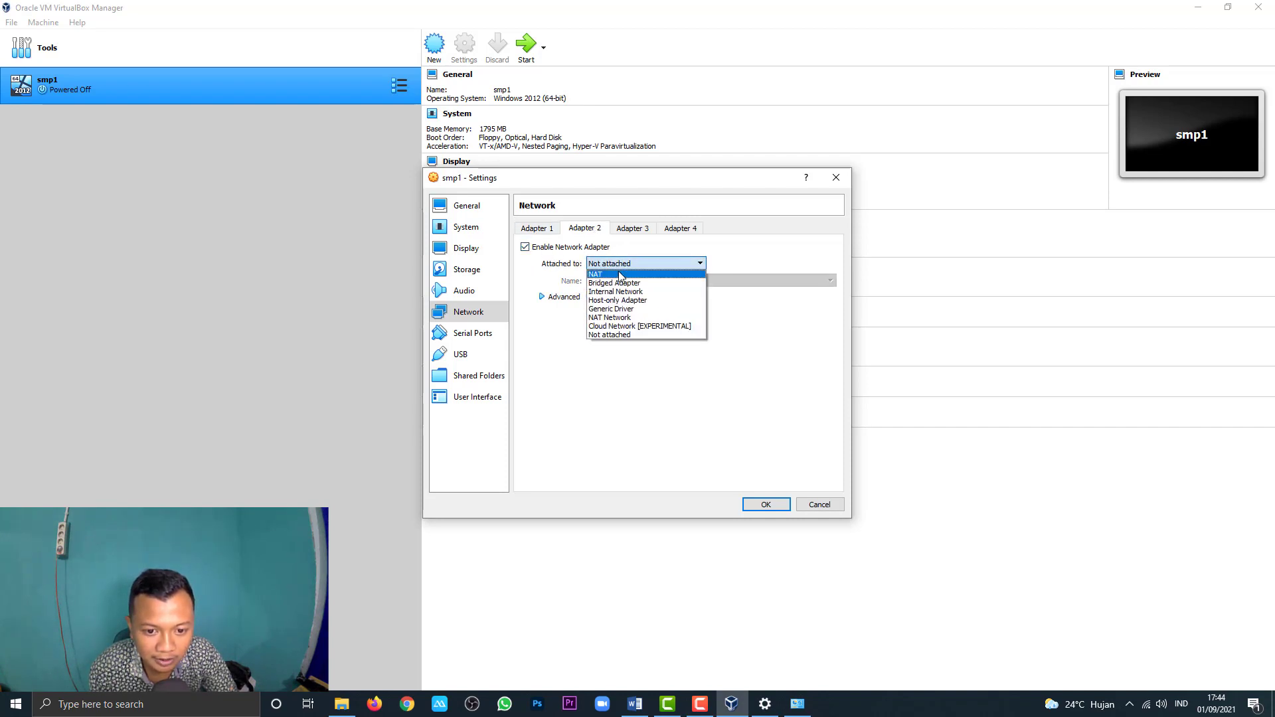
click(620, 274)
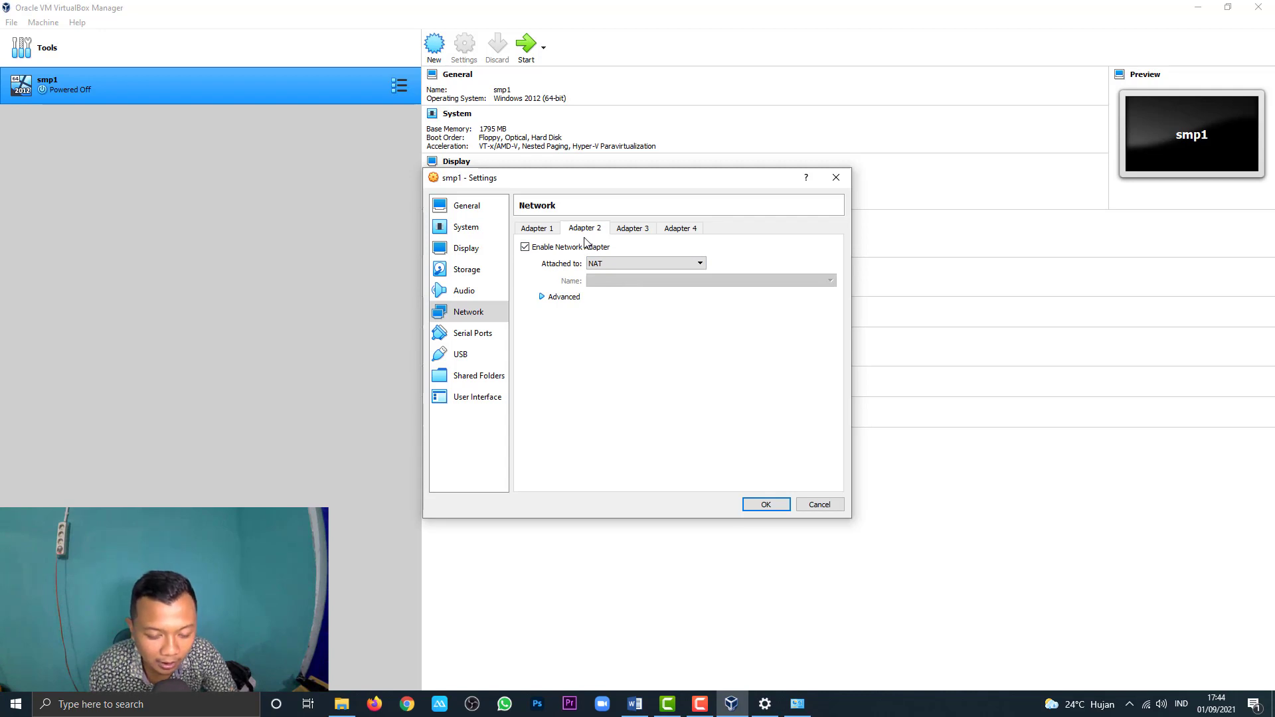
Step: Review both adapters' settings and save them with OK
click(548, 230)
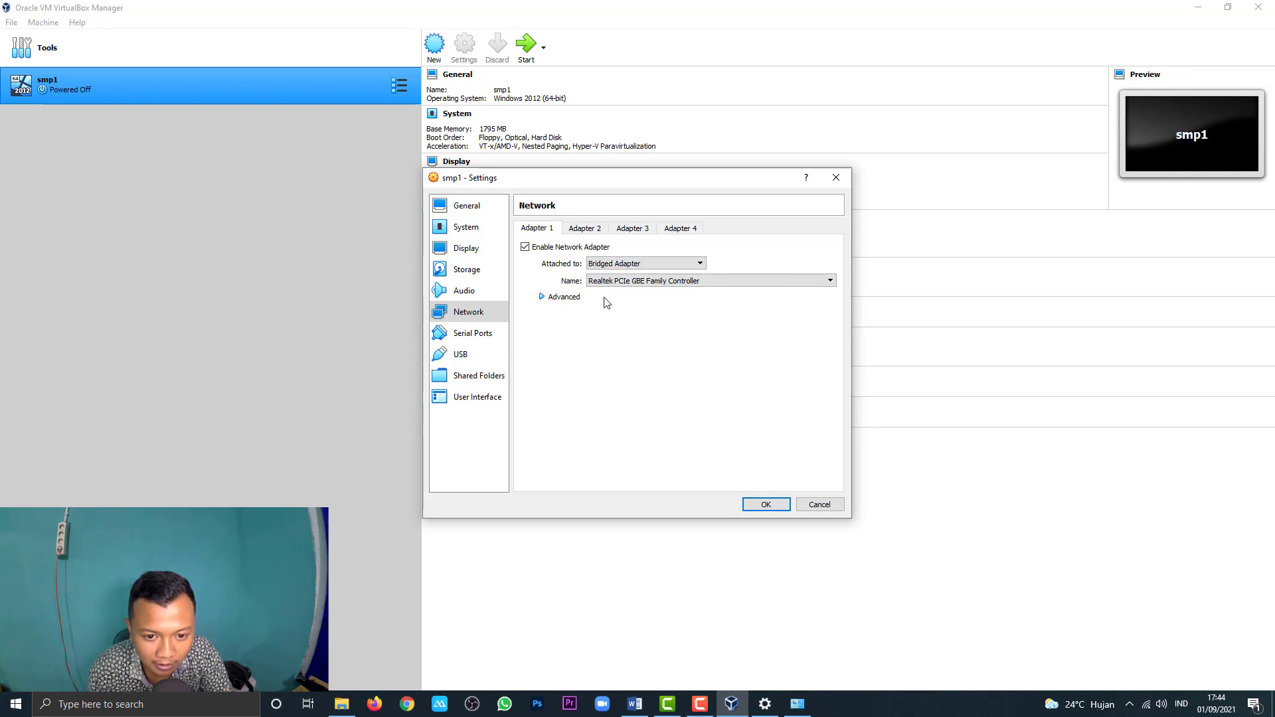
click(587, 230)
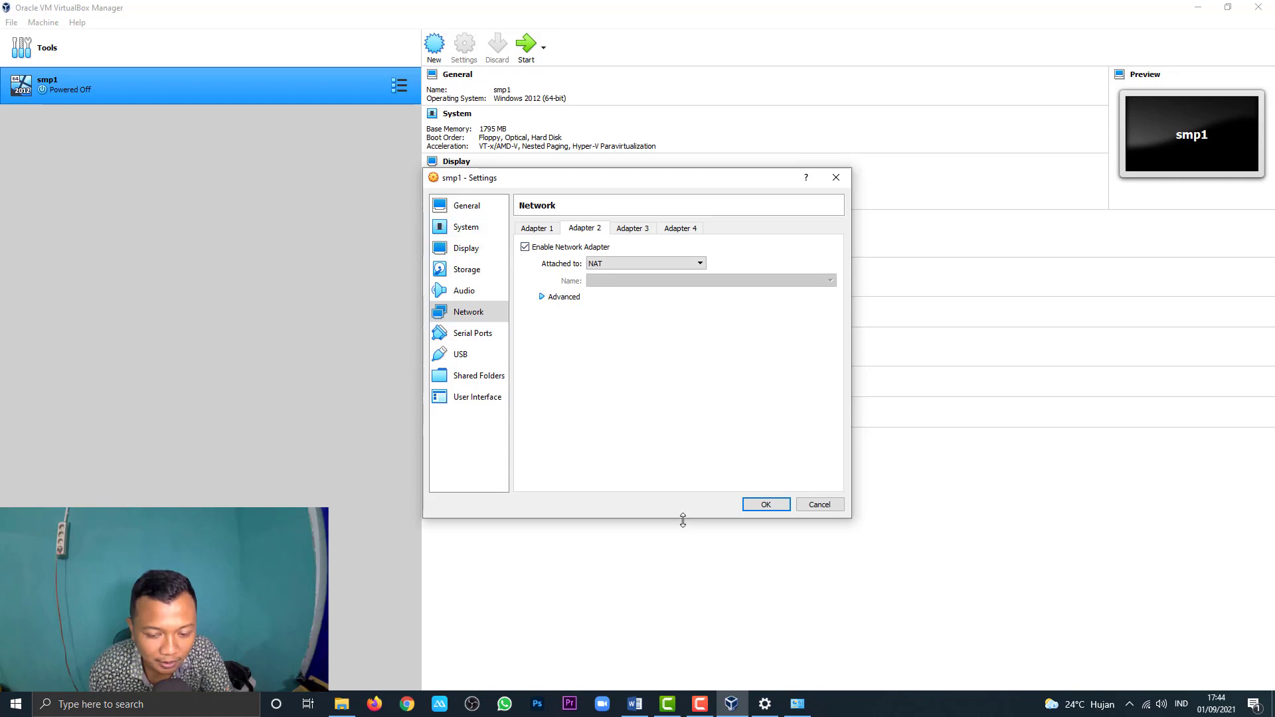
click(765, 505)
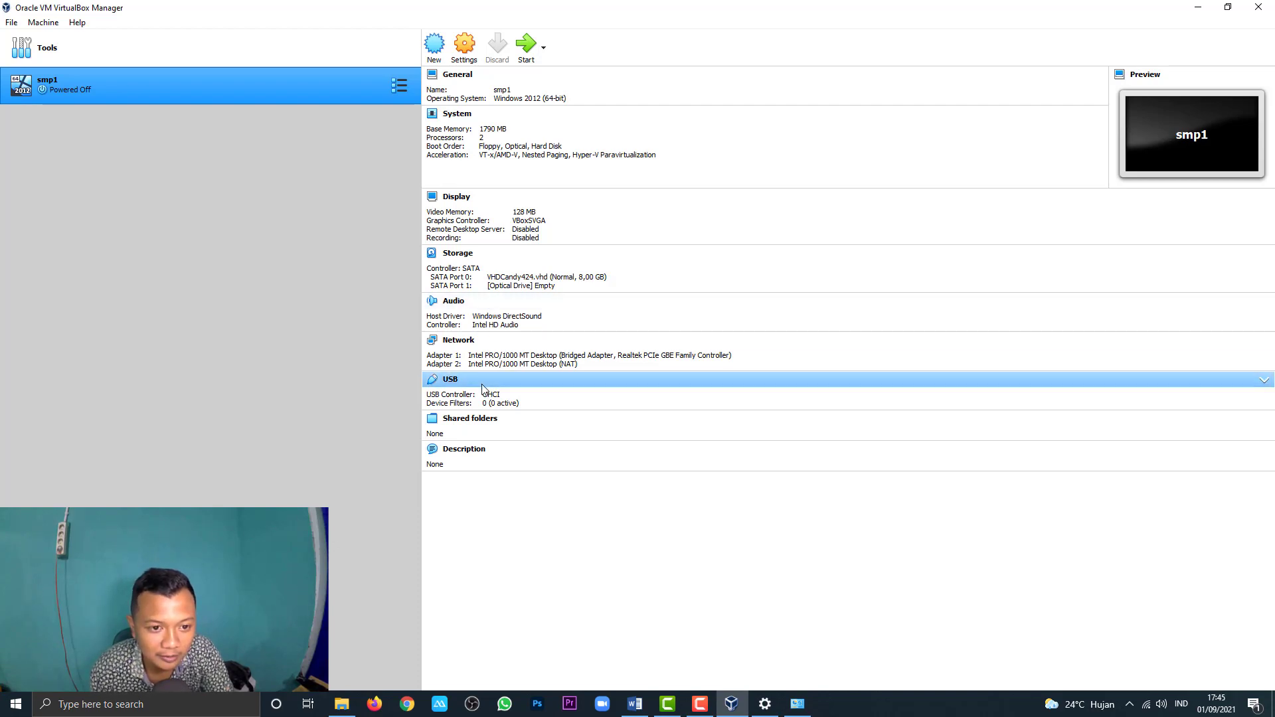
Step: Start smp1 from the toolbar and wait for the Candy CBT console login prompt
click(525, 53)
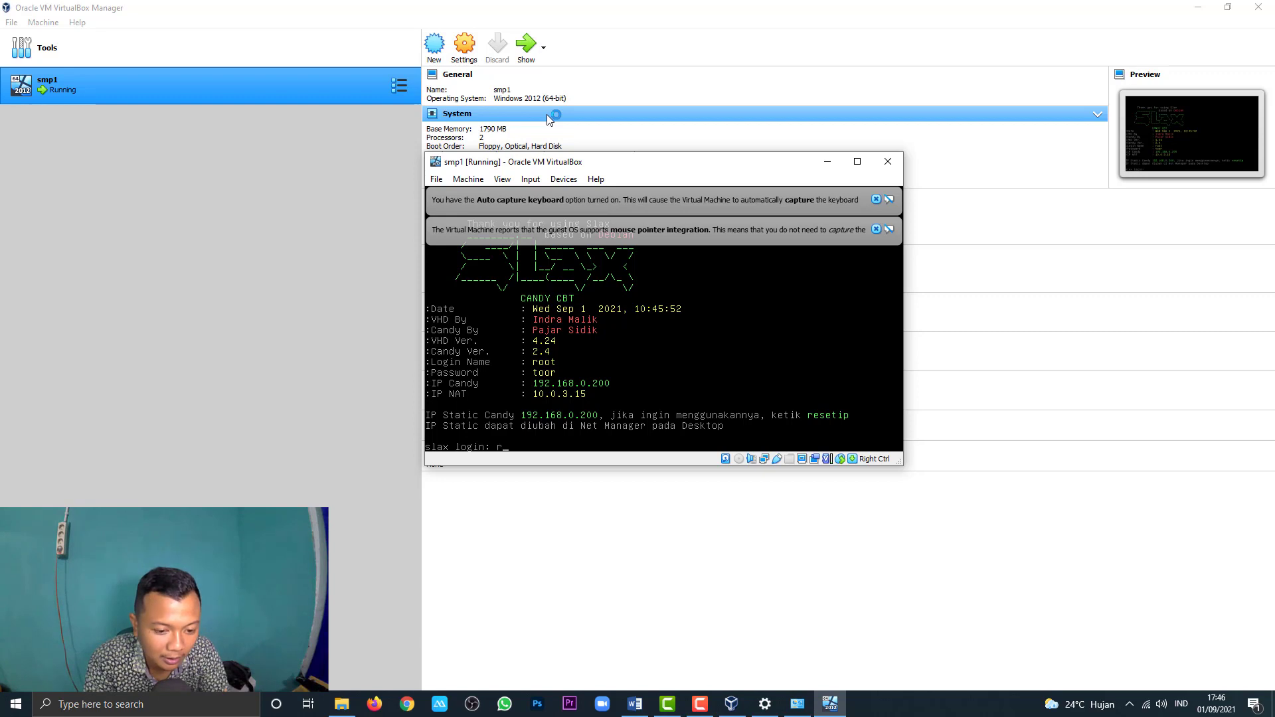
Step: Log into the console with the default admin login name and password, then switch to Chrome
text(ot)
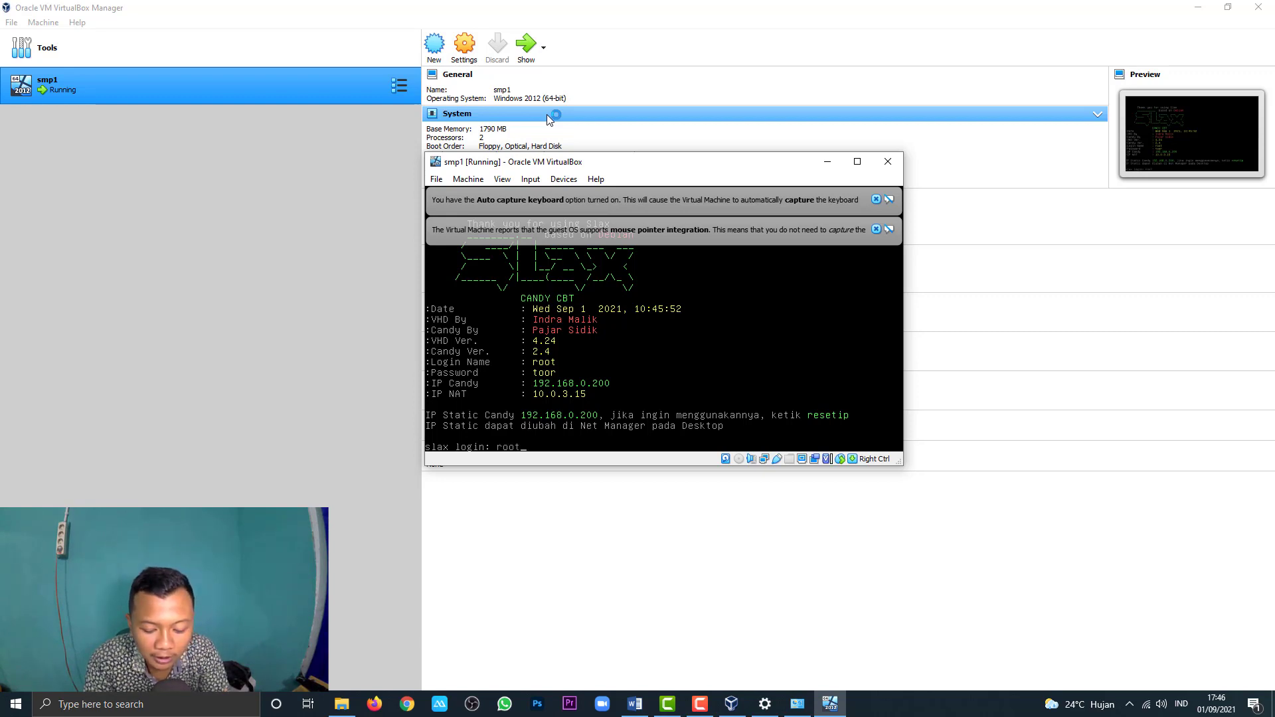
key(Return)
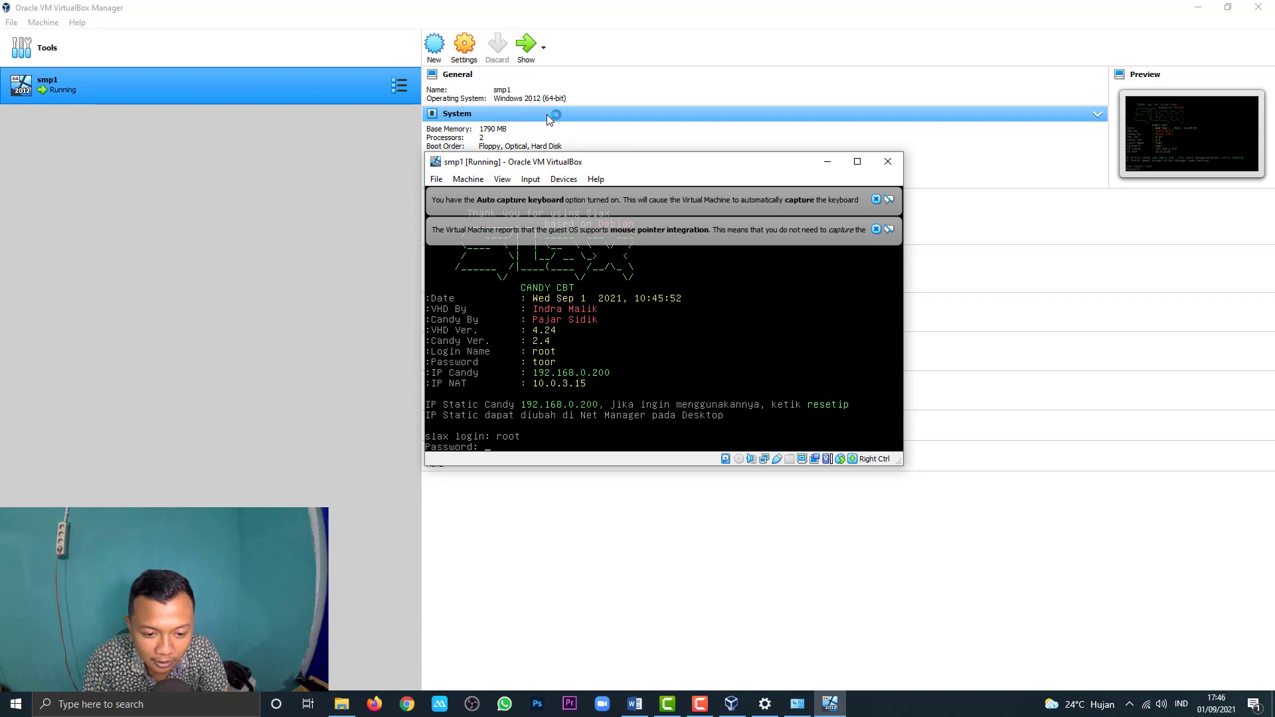
key(Return)
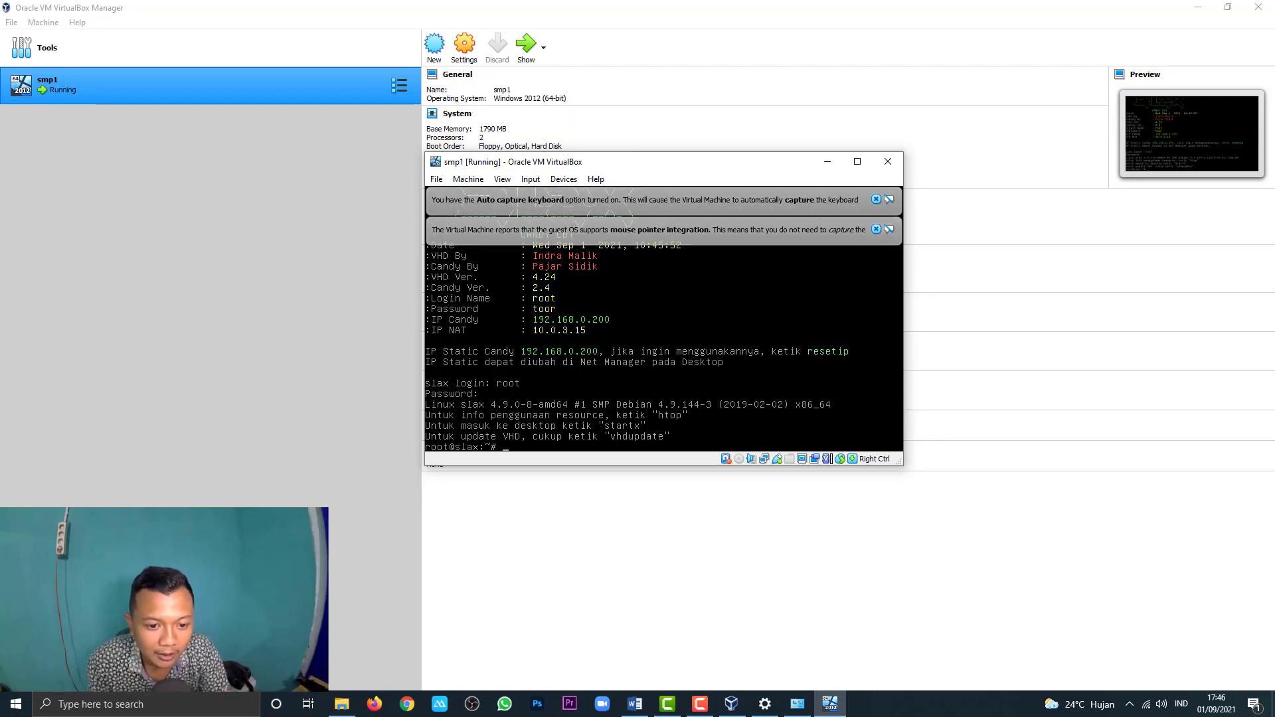
click(417, 705)
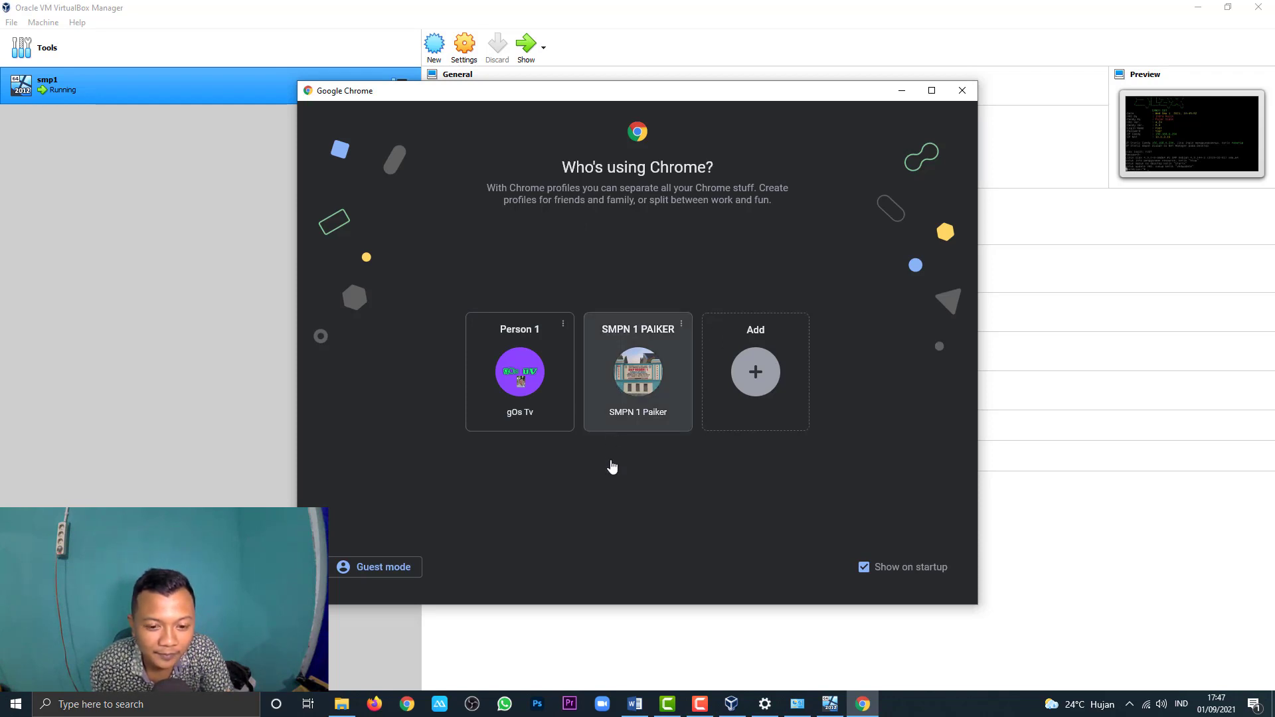
Step: Open a Chrome profile and load 192.168.0.200 to reach the Candy CBT student login page
click(672, 329)
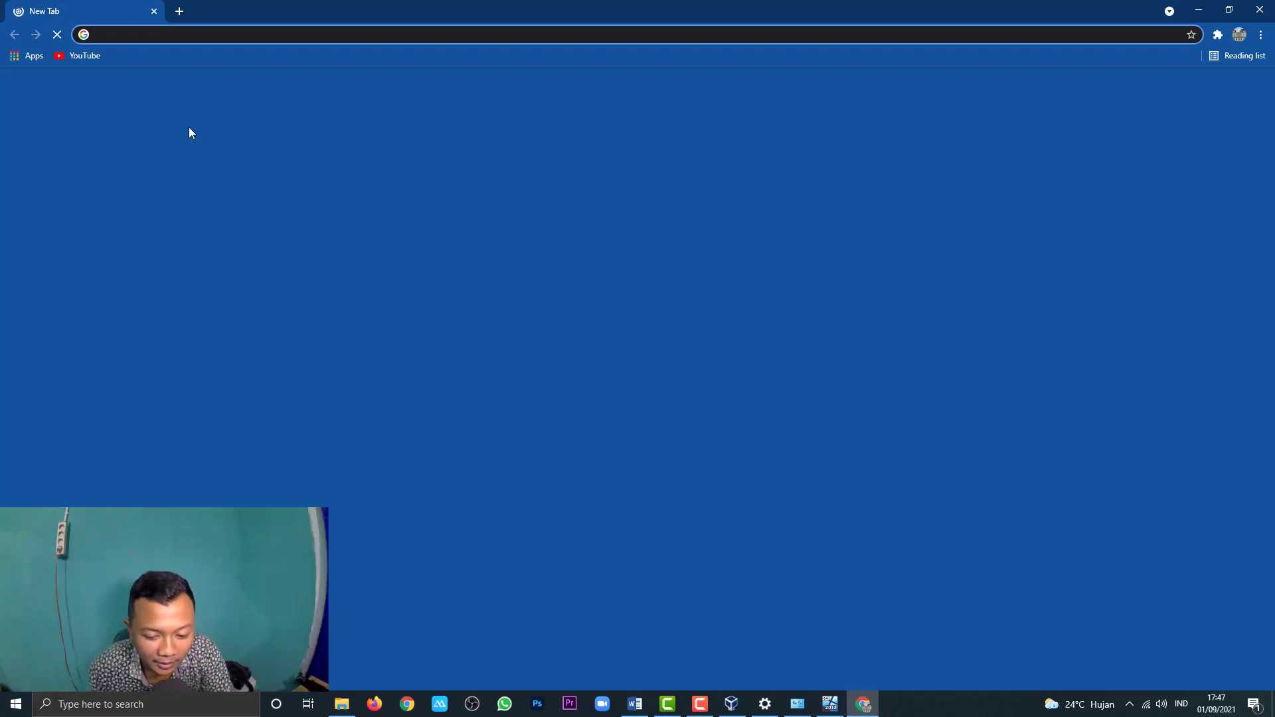
click(125, 37)
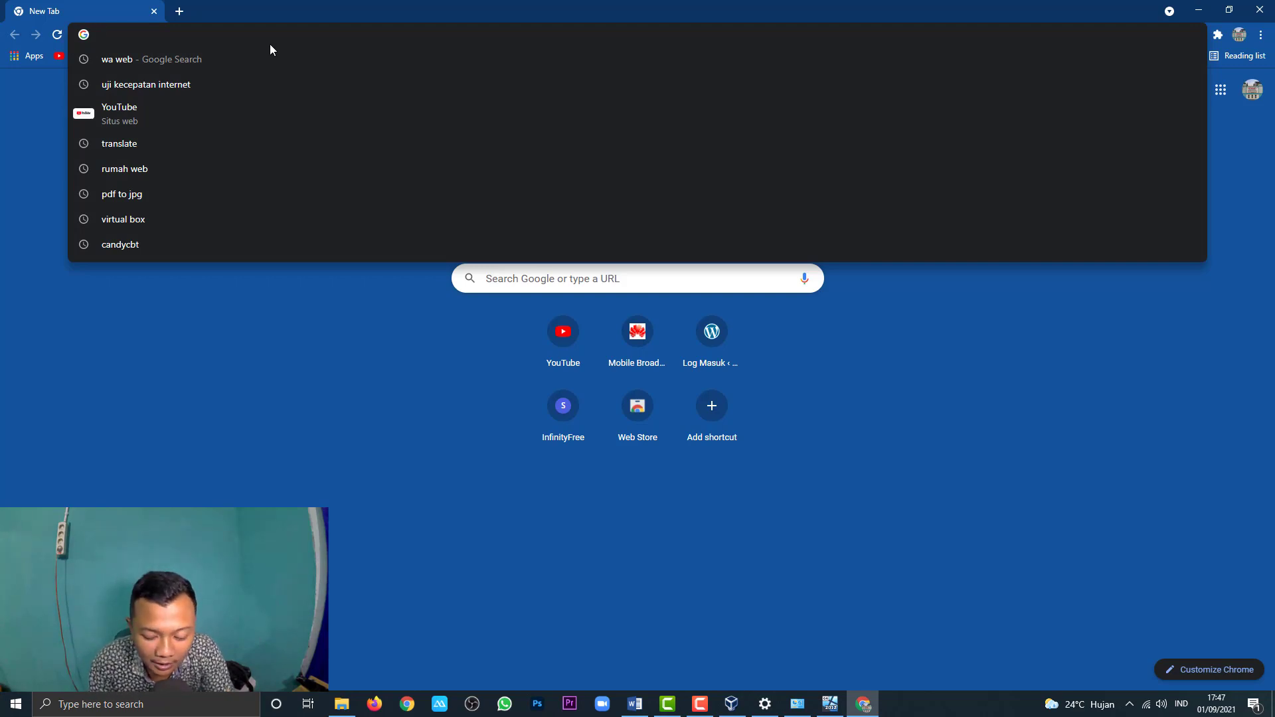
text(192)
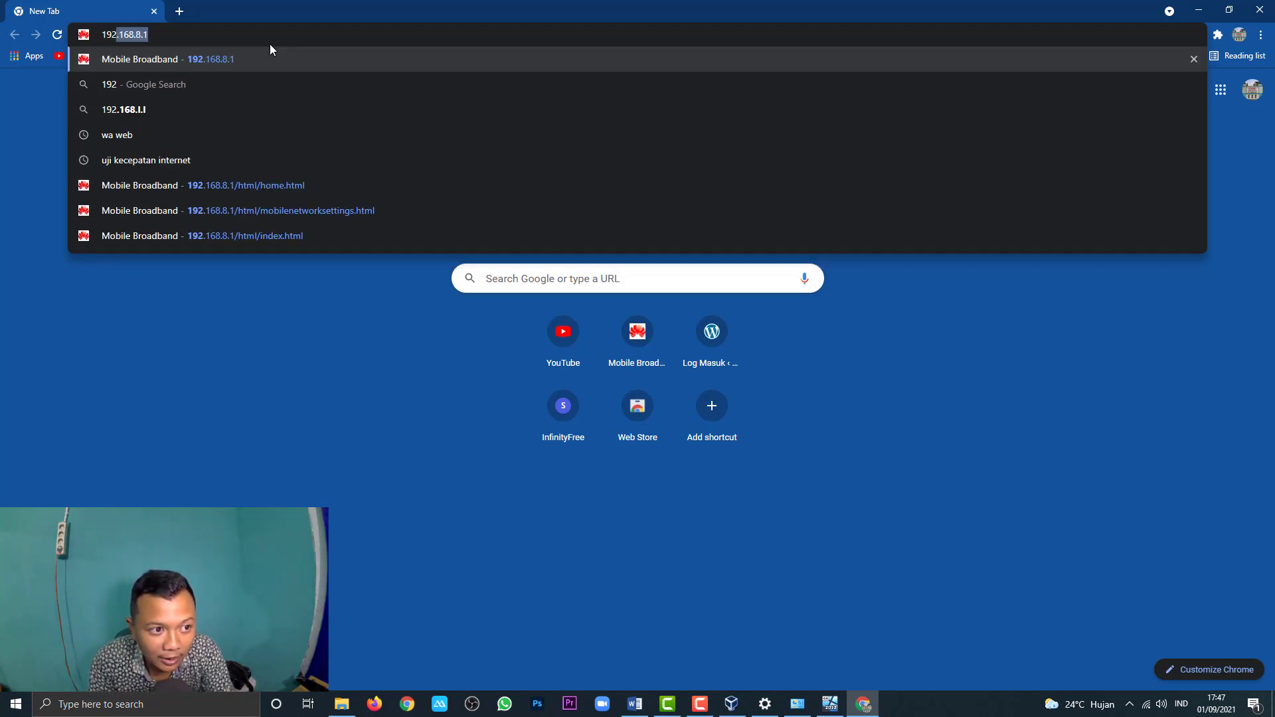
text(.1)
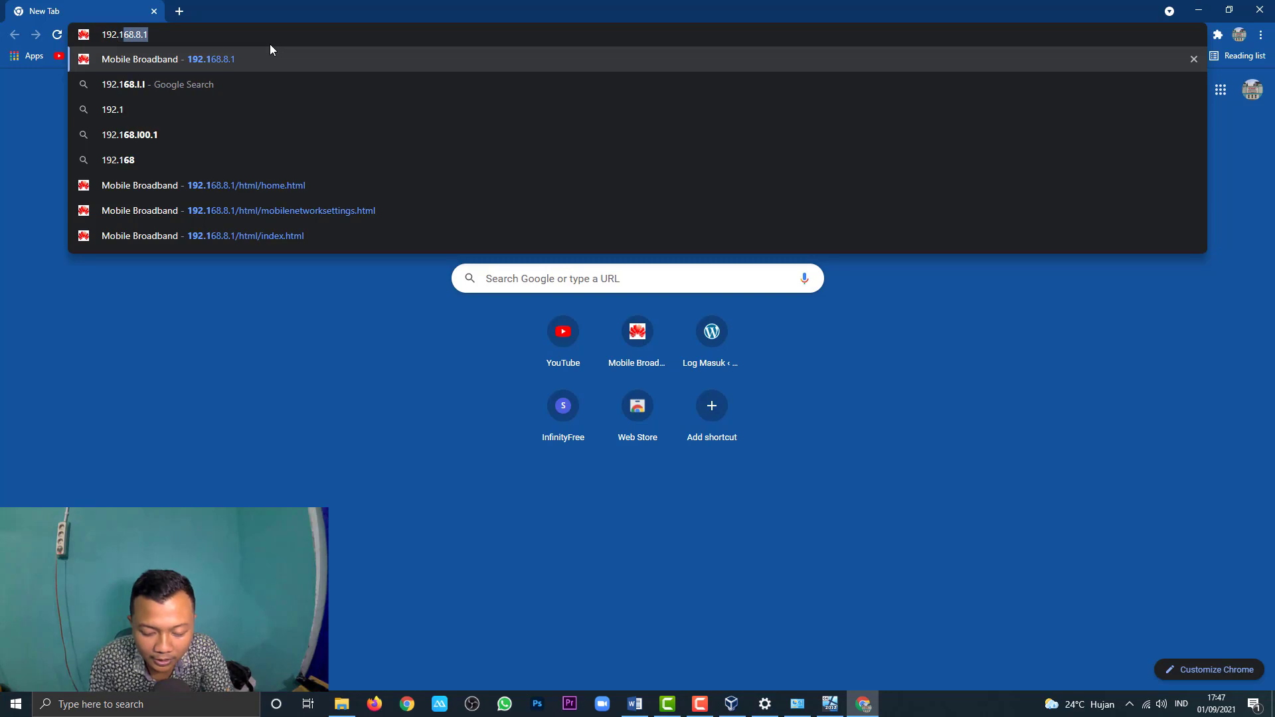
text(68.)
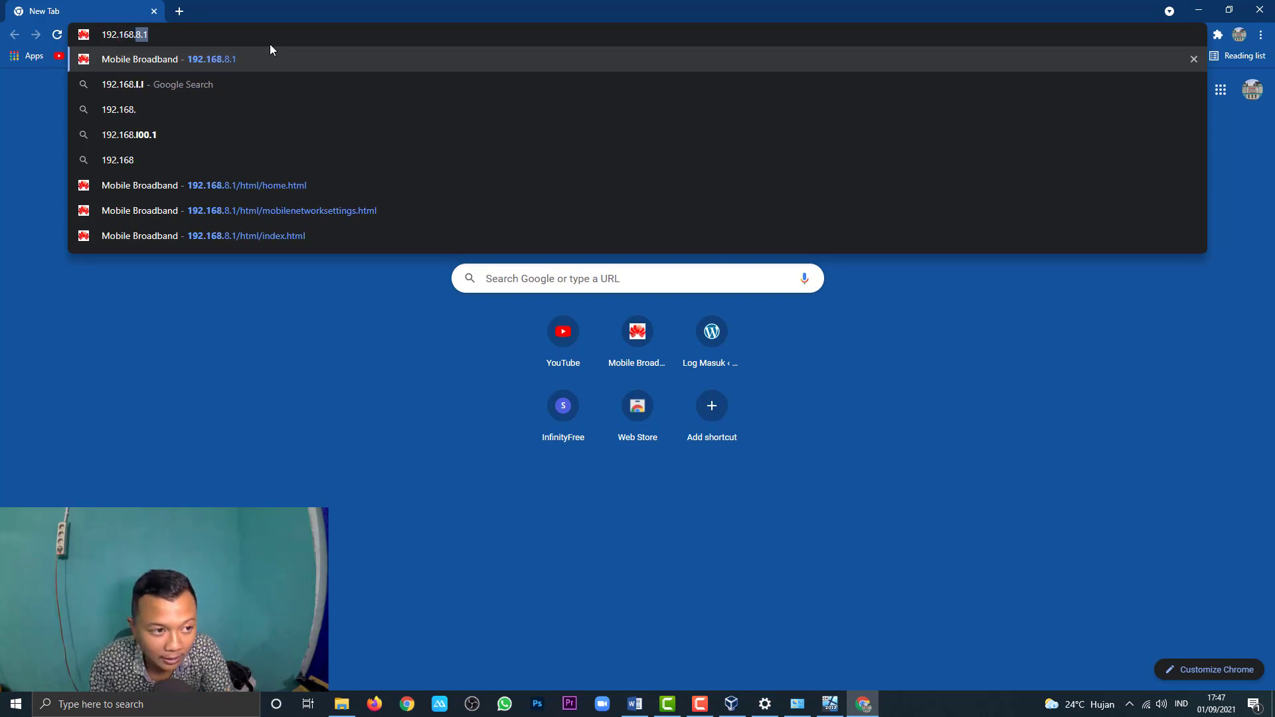
text(0.200)
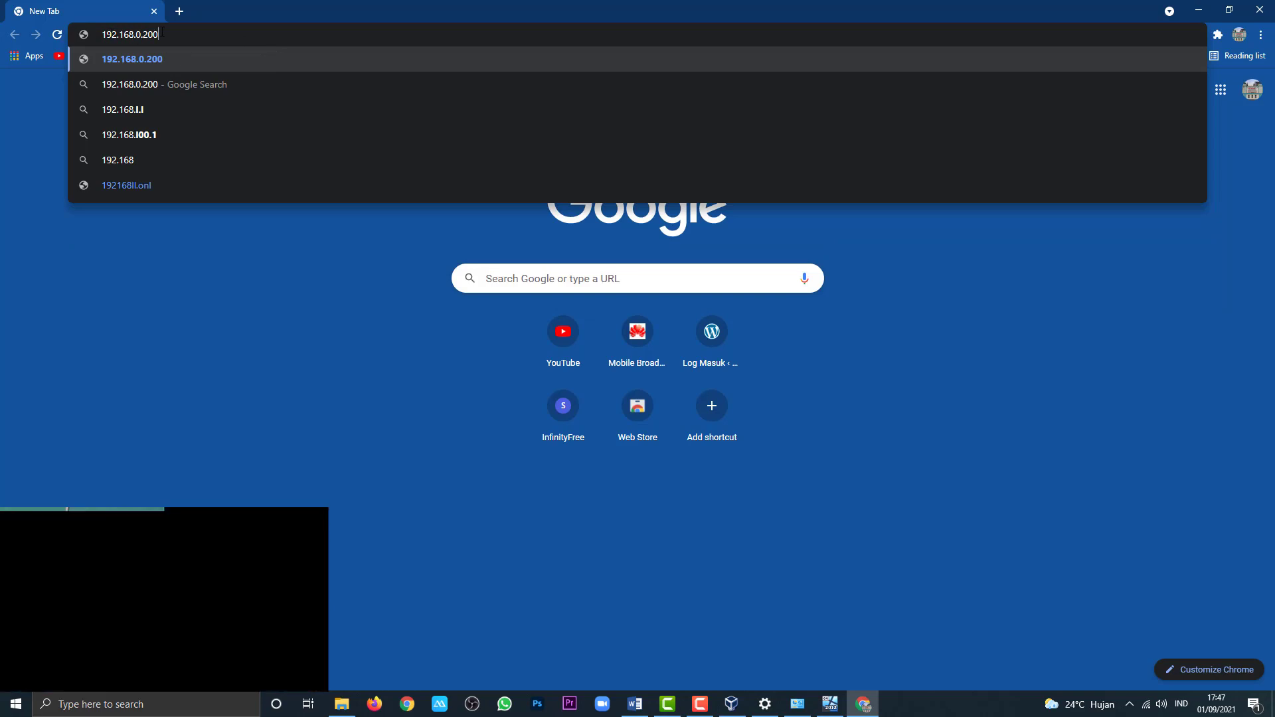
drag(159, 35, 102, 36)
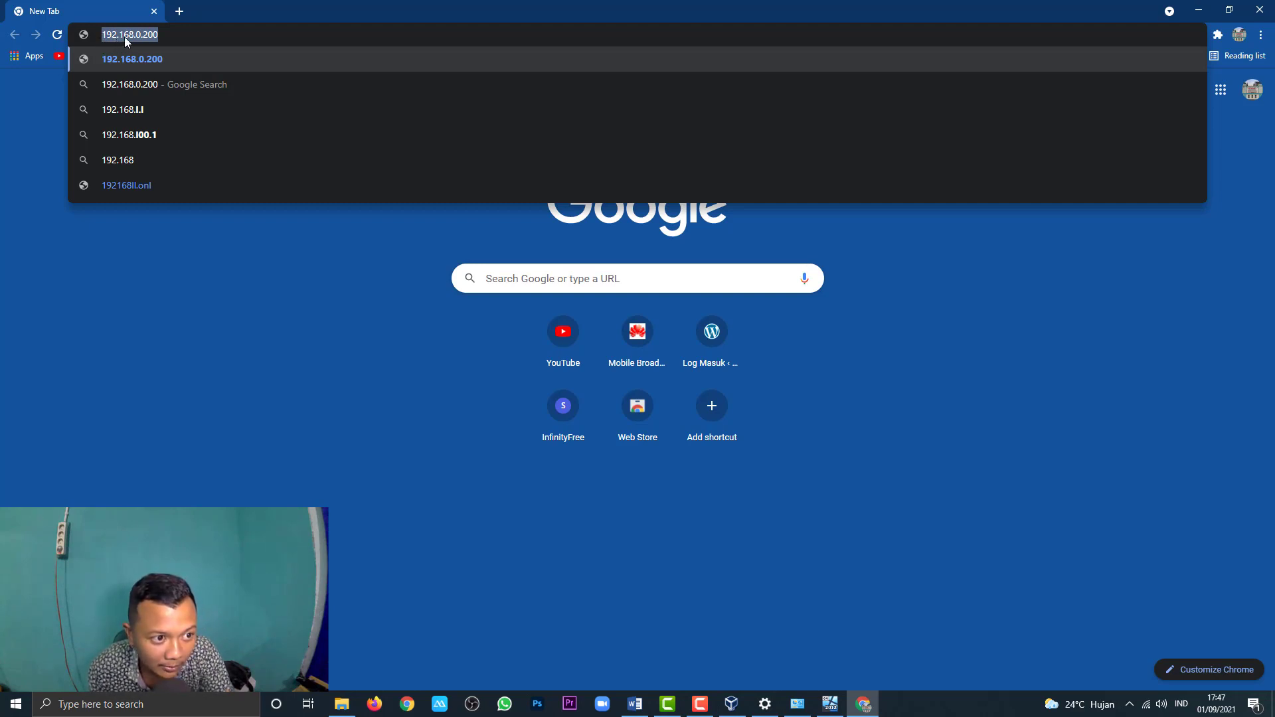
click(165, 38)
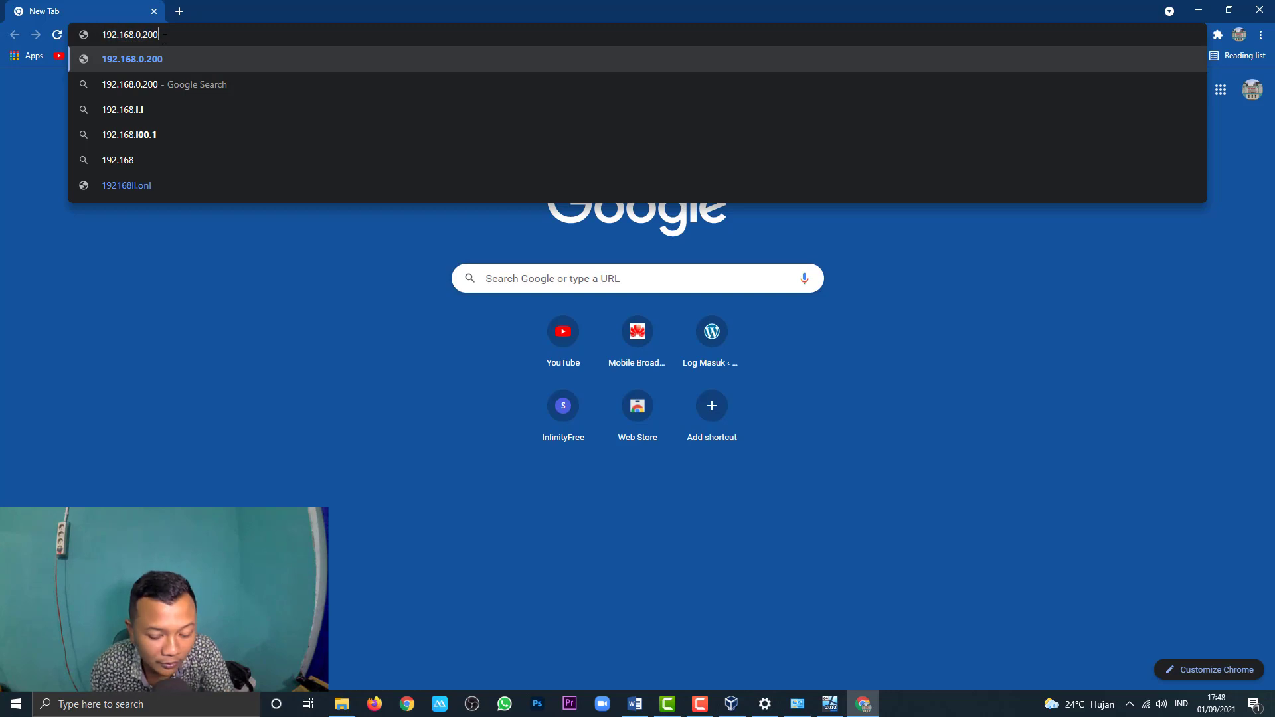
key(Return)
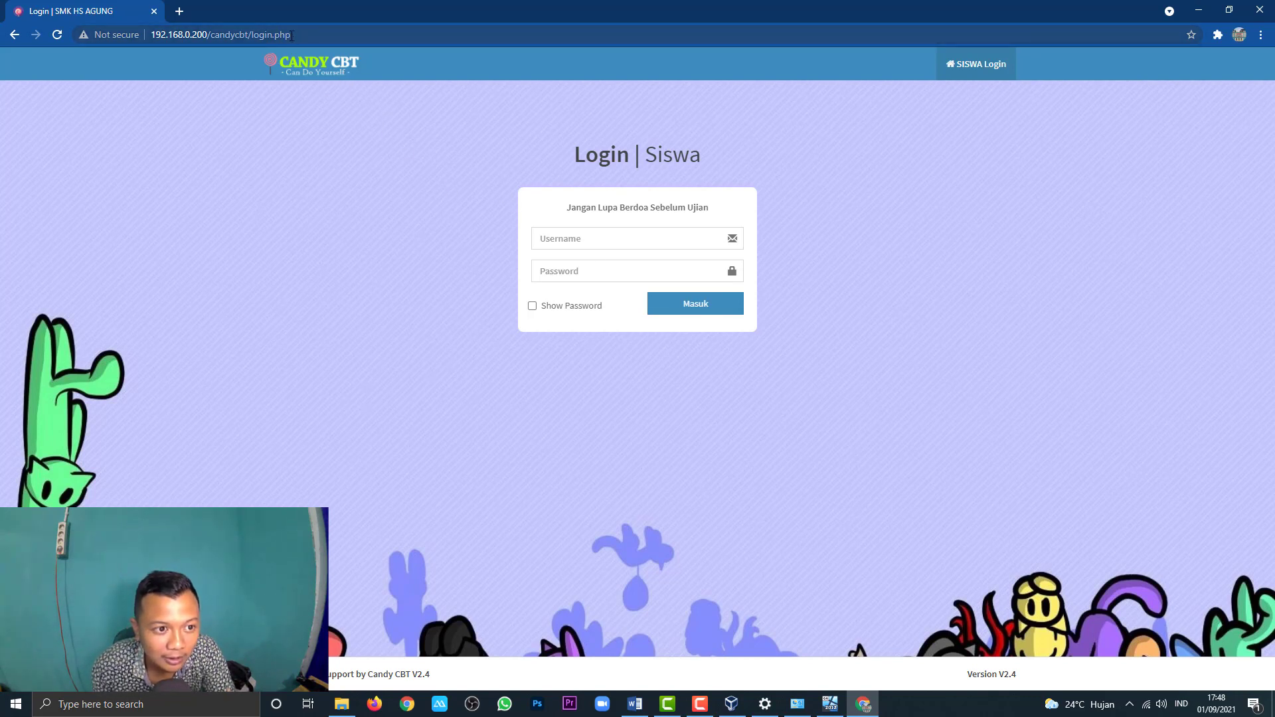
Step: Replace login.php with admin in the URL to go to 192.168.0.200/candycbt/admin
drag(291, 34, 255, 35)
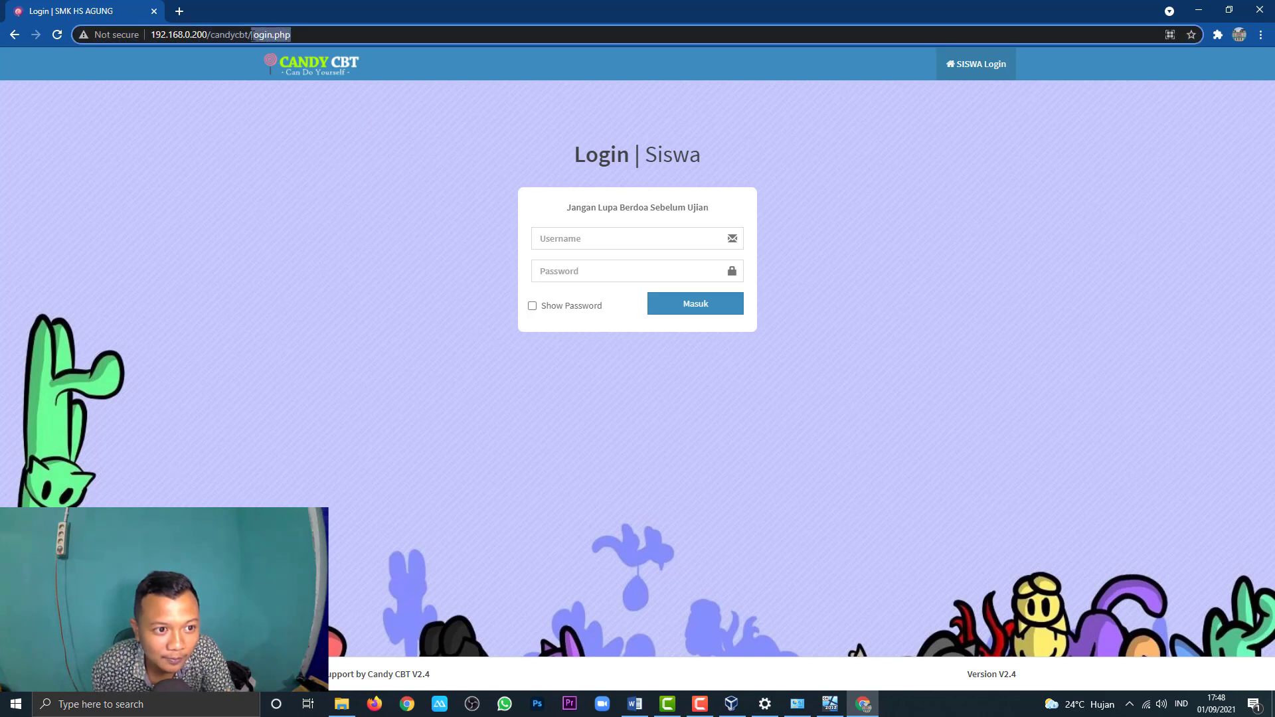
key(BackSpace)
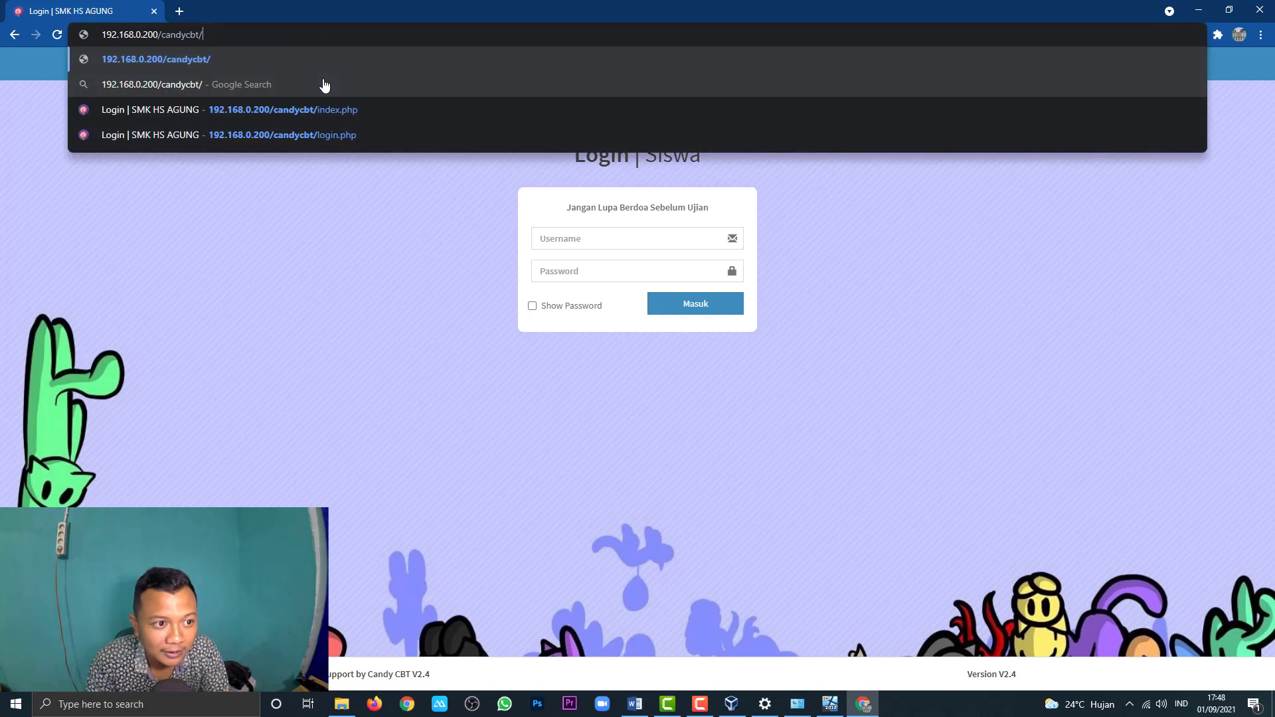
text(ad)
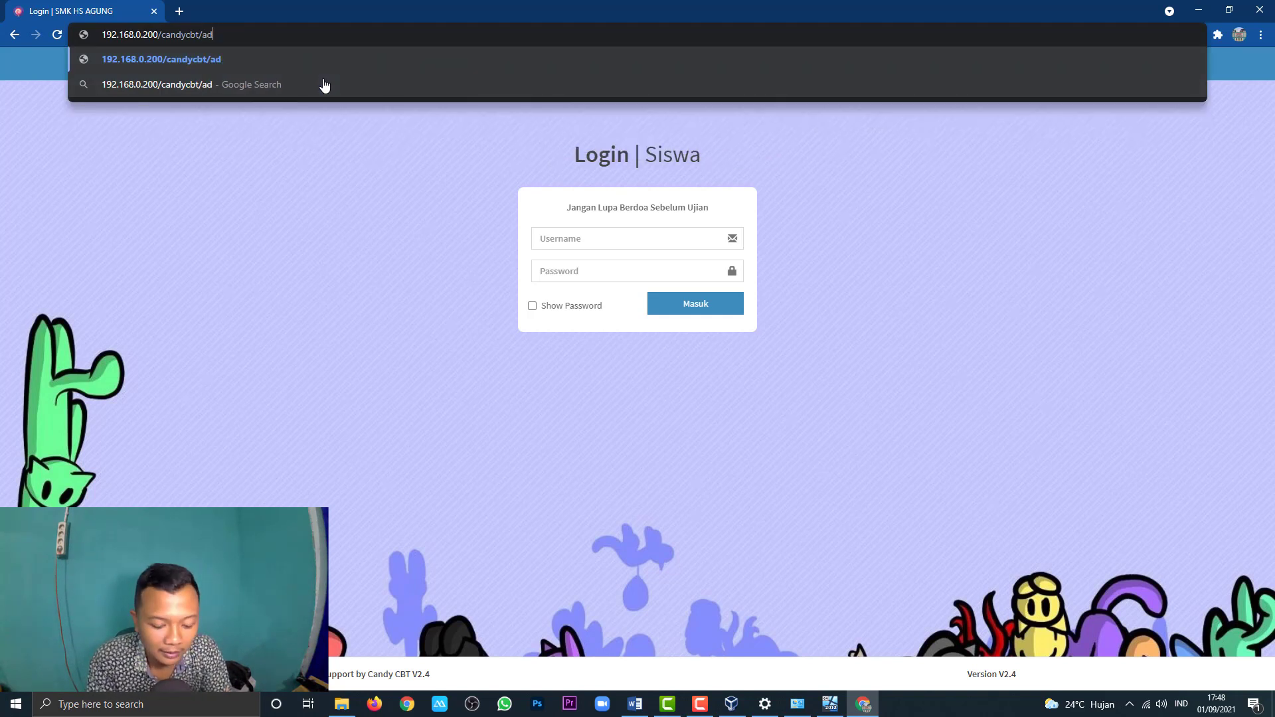
text(,in)
key(BackSpace)
key(BackSpace)
key(BackSpace)
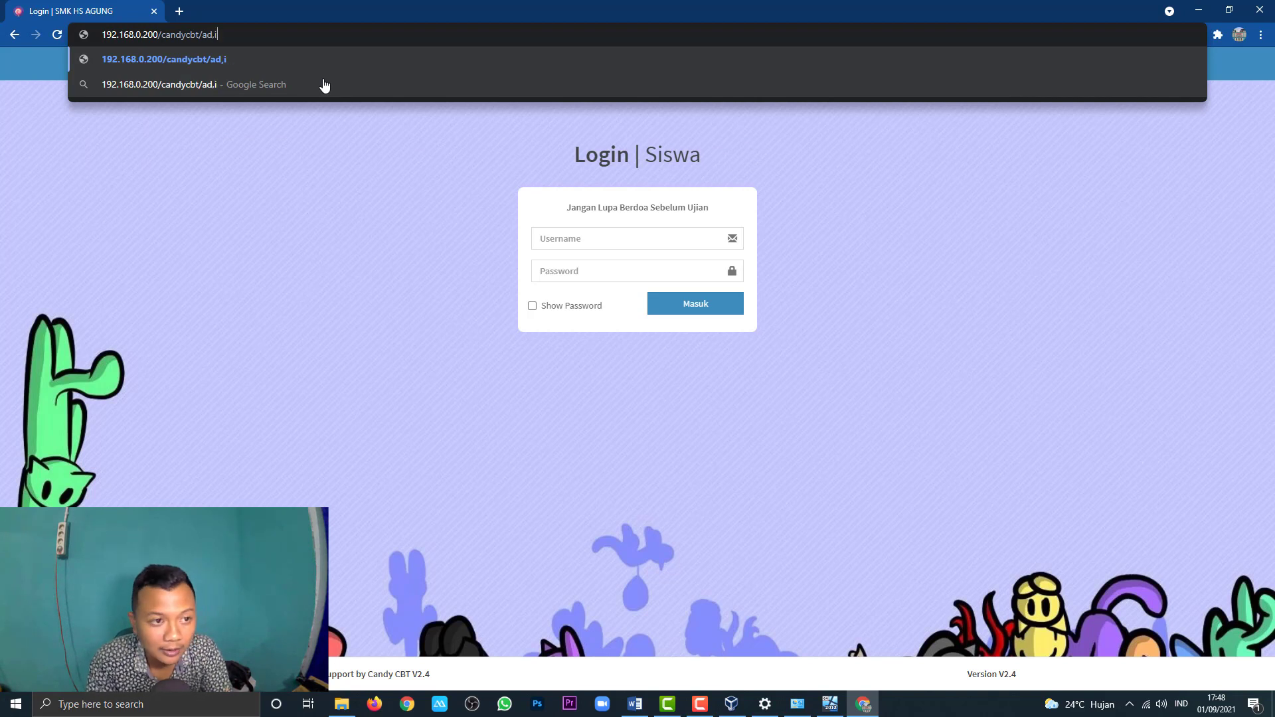
text(min)
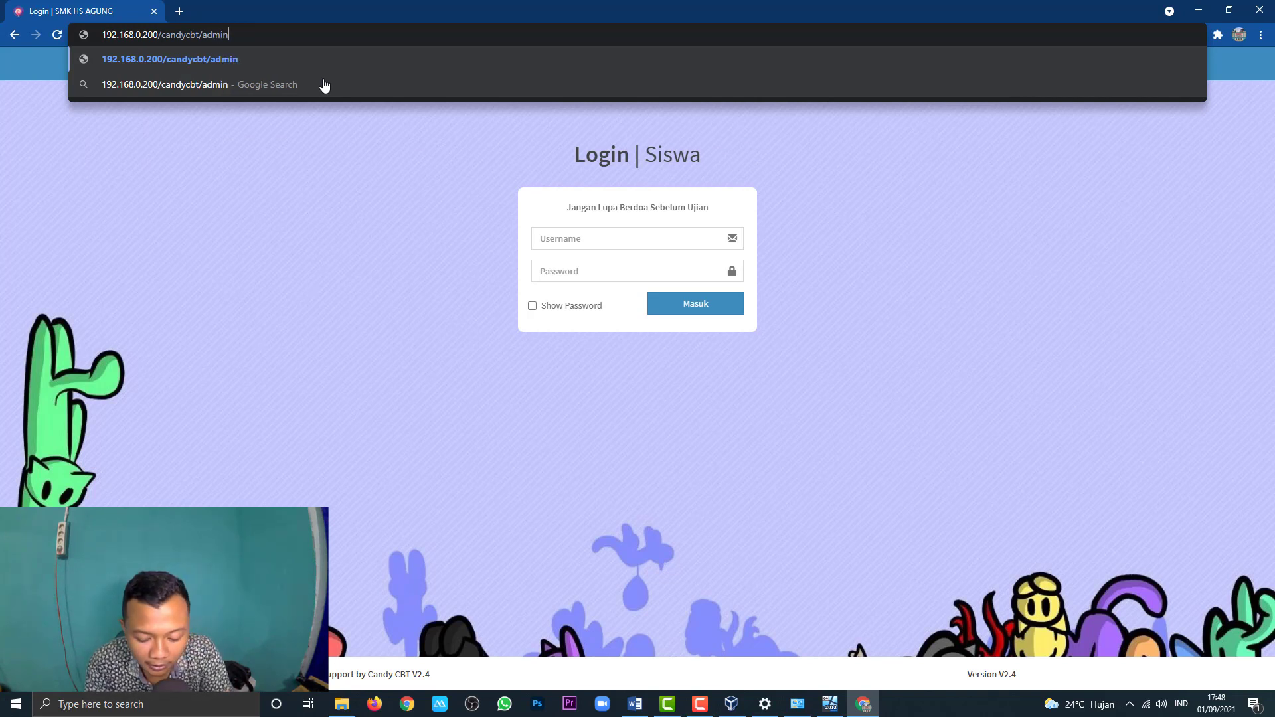
key(Return)
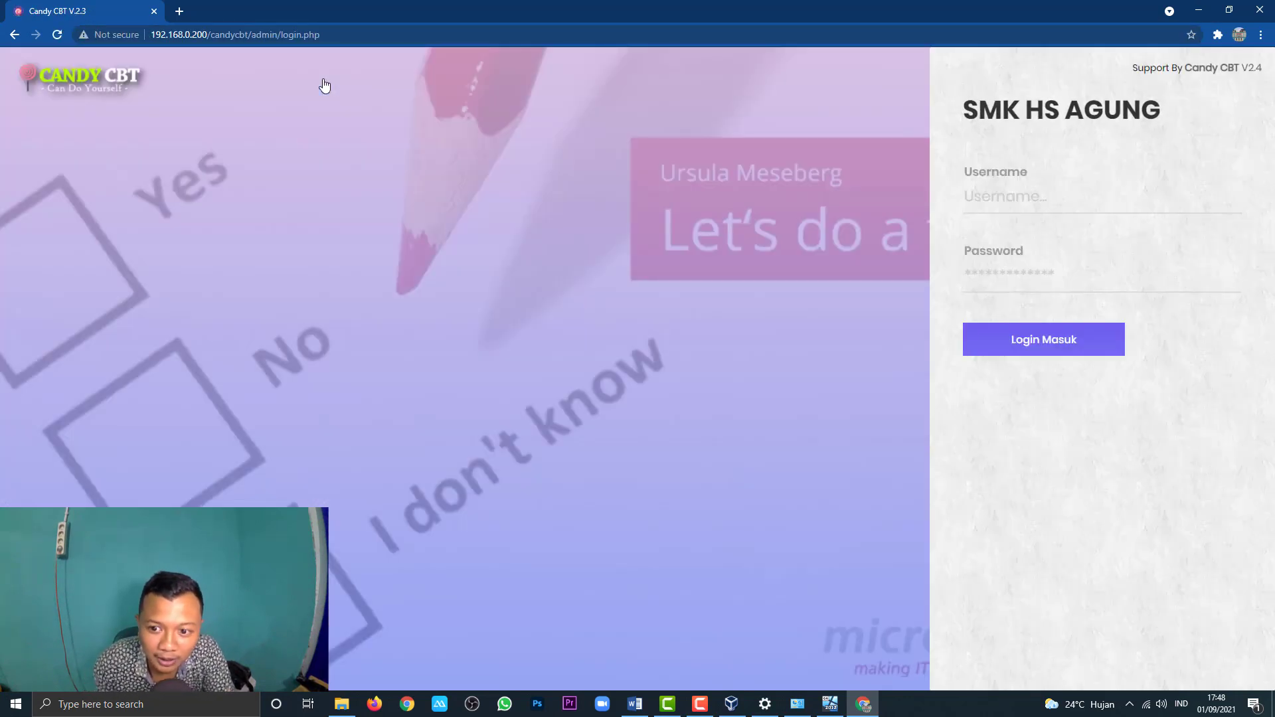
Step: Log in to the SMK HS AGUNG Candy CBT page with the admin username and password
click(1013, 196)
drag(967, 105, 1162, 112)
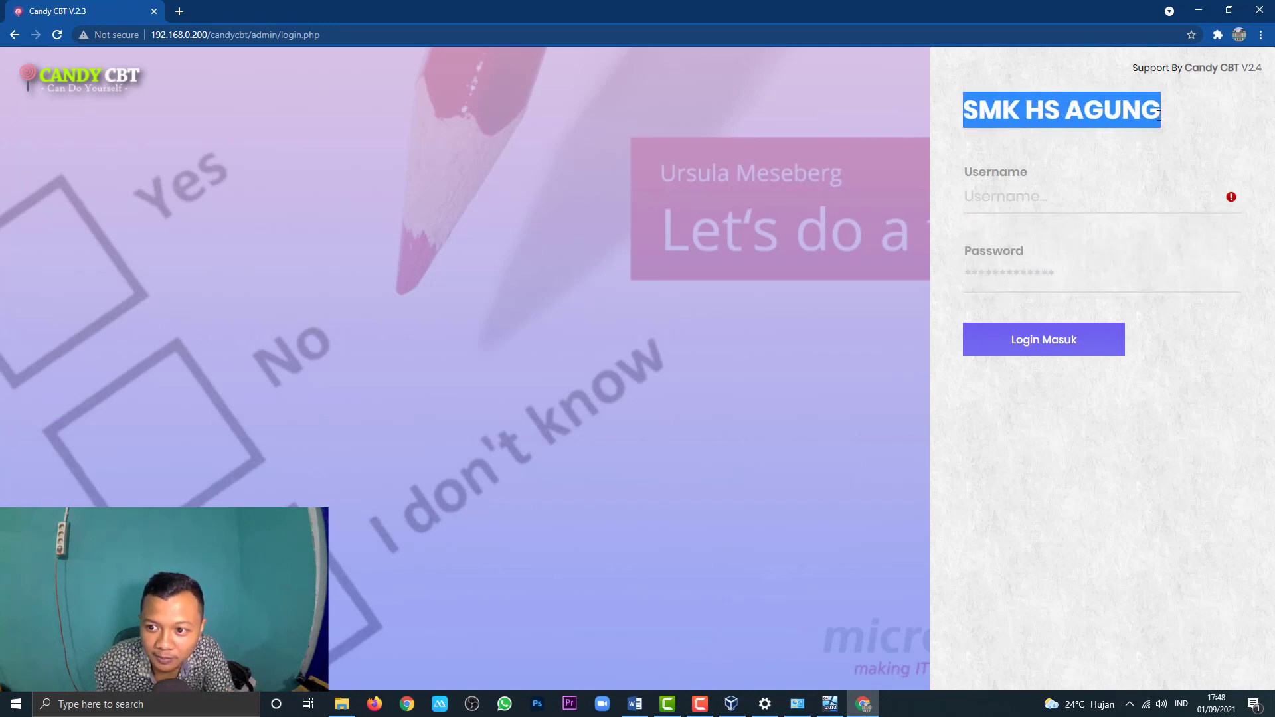
click(1022, 206)
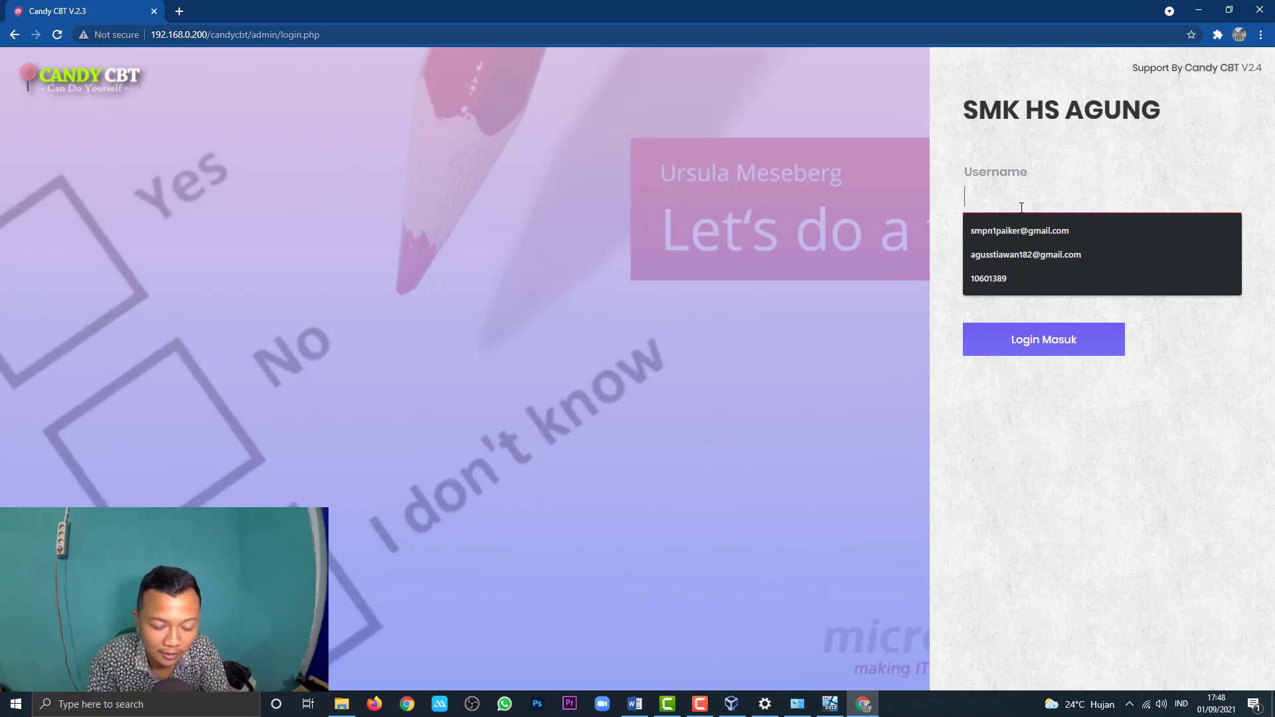
text(admin)
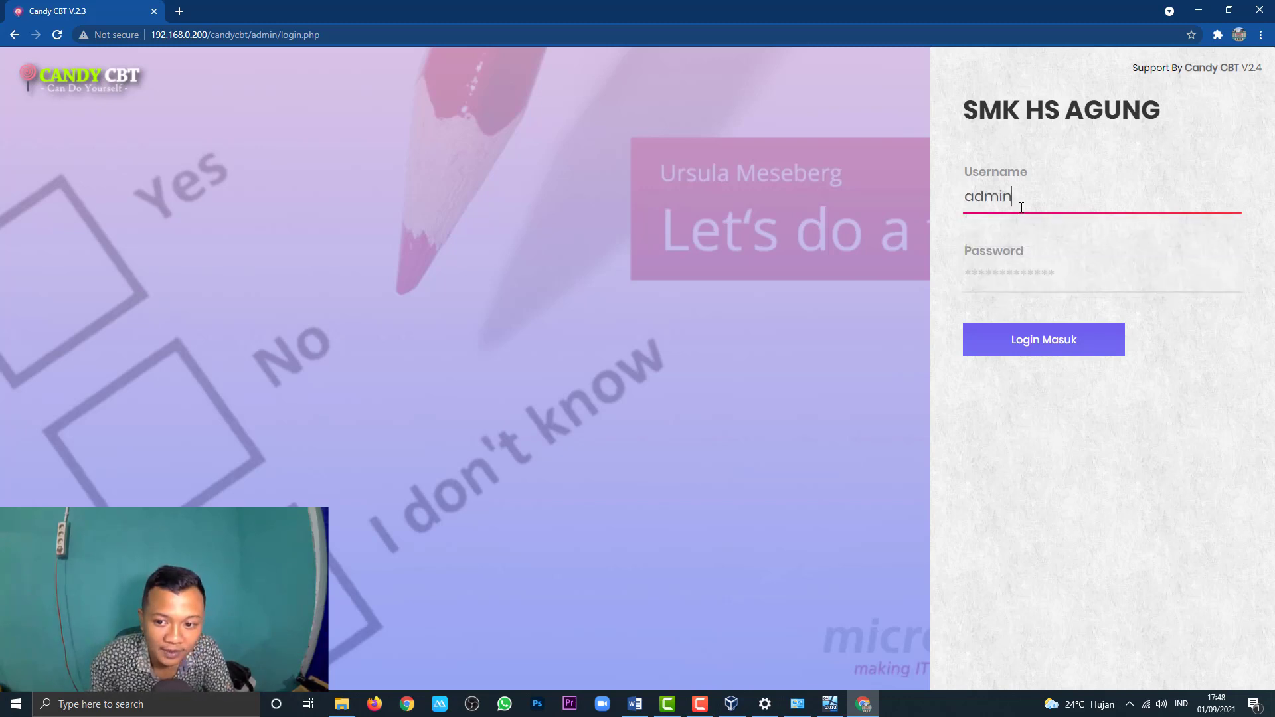
click(1057, 275)
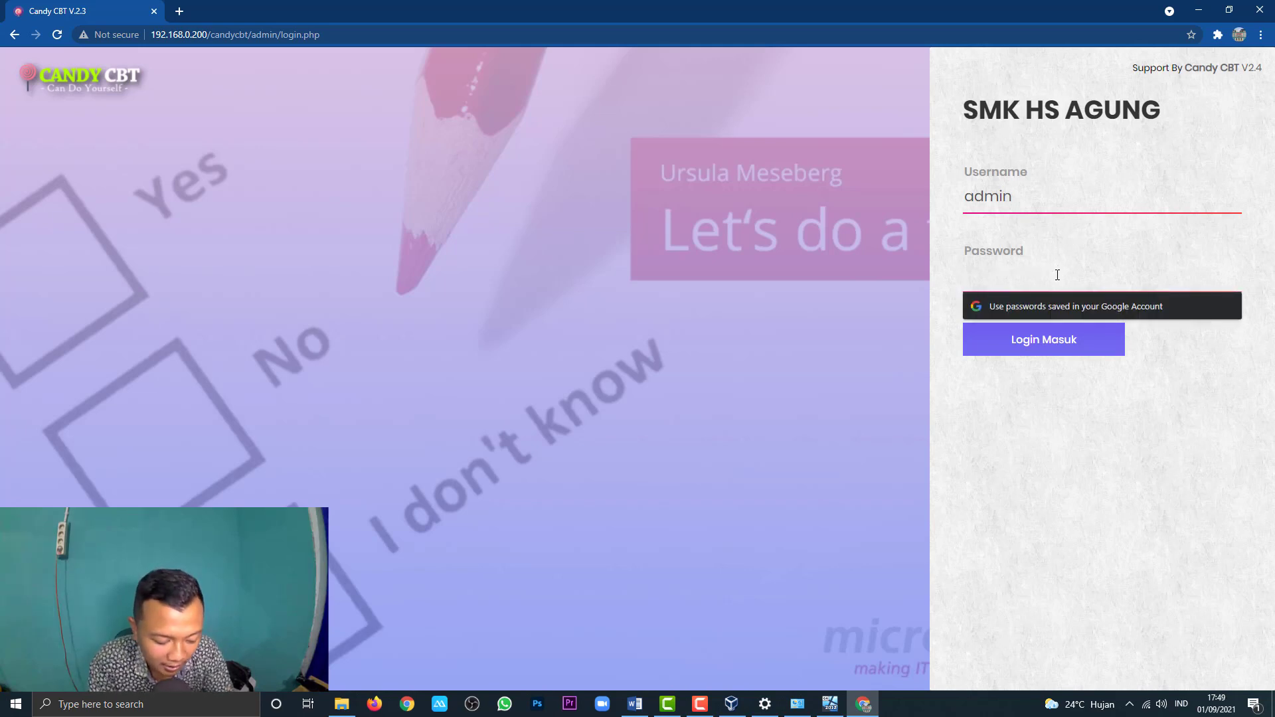
text(admin)
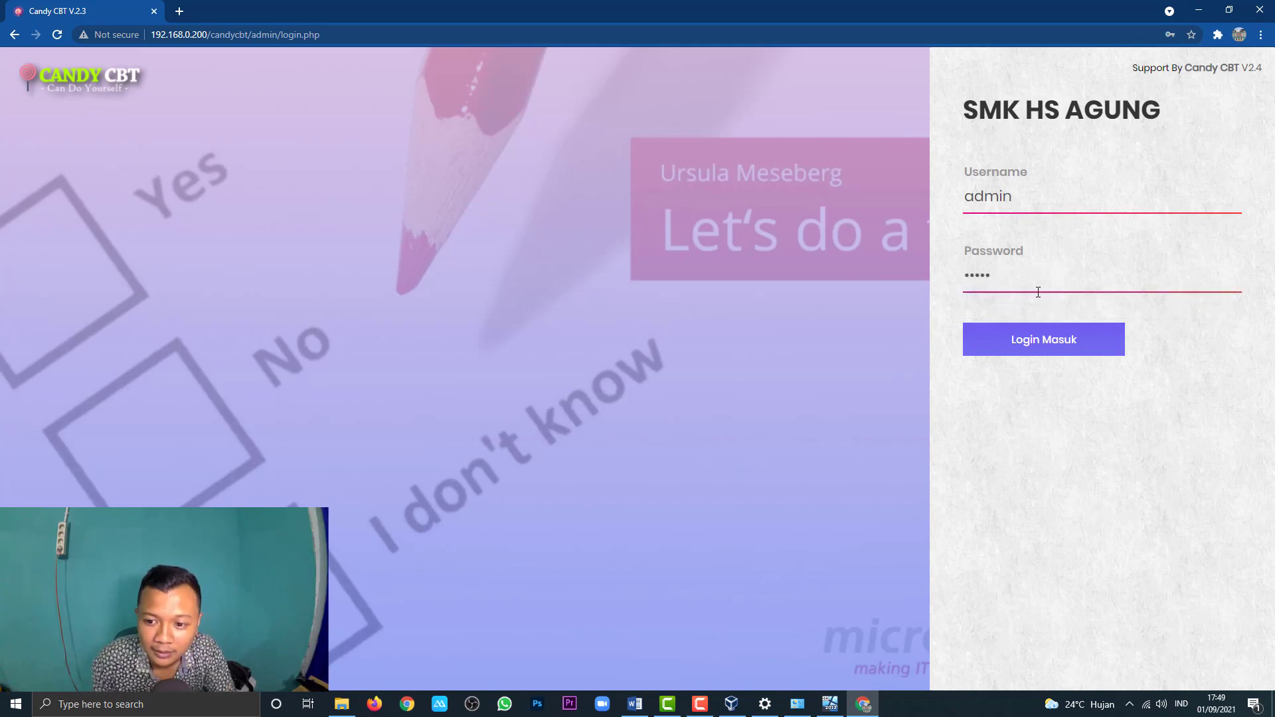
drag(1038, 293, 793, 285)
text(dmin)
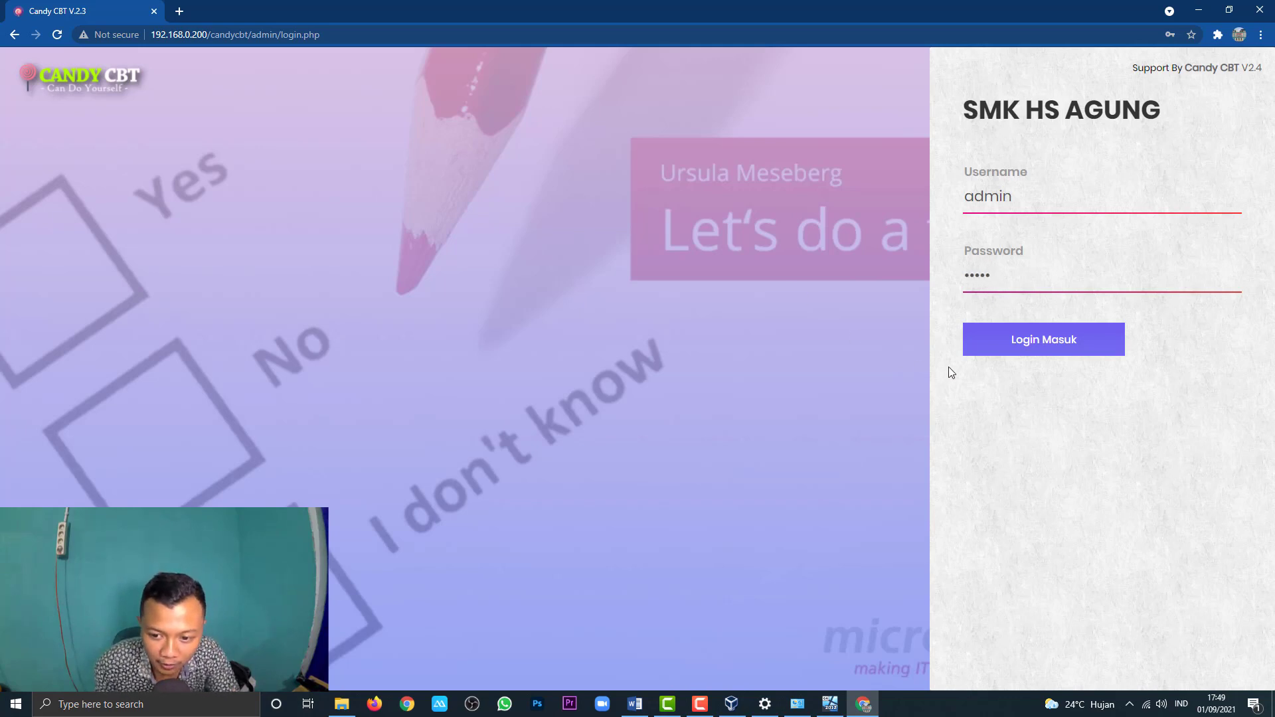
click(1010, 347)
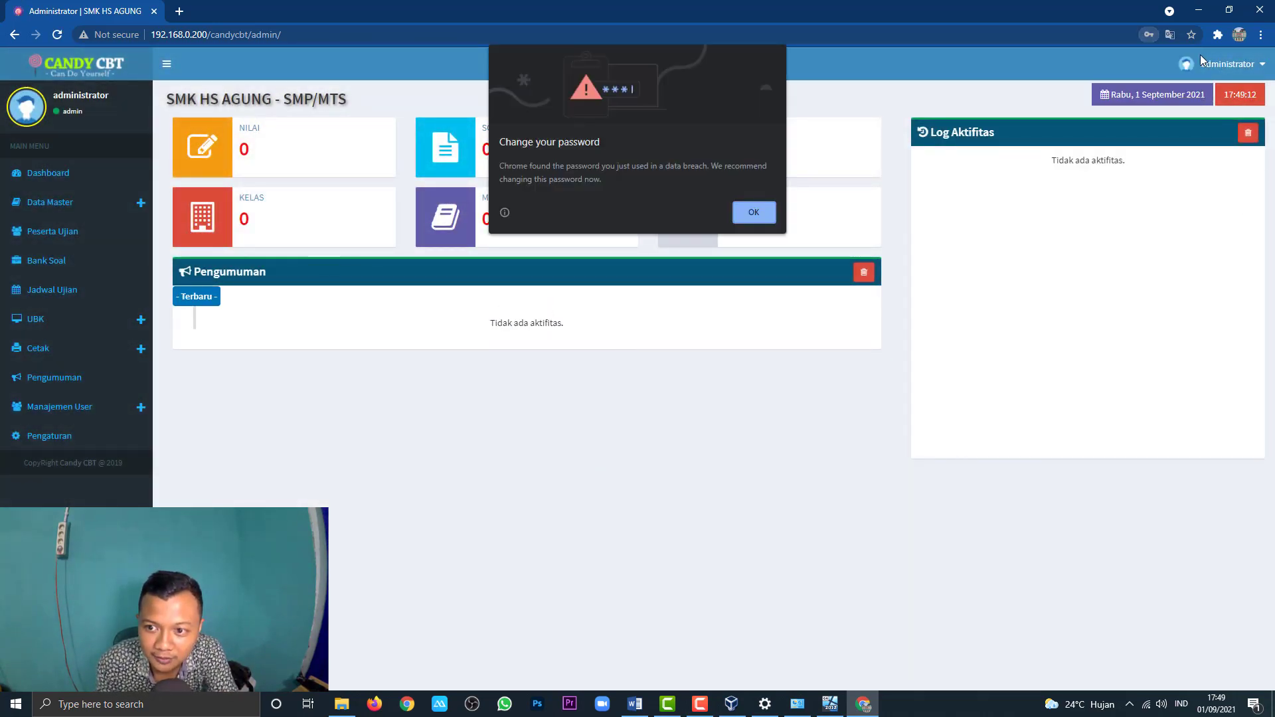
Step: Dismiss Chrome's password breach warning and its offer to save the password
click(762, 214)
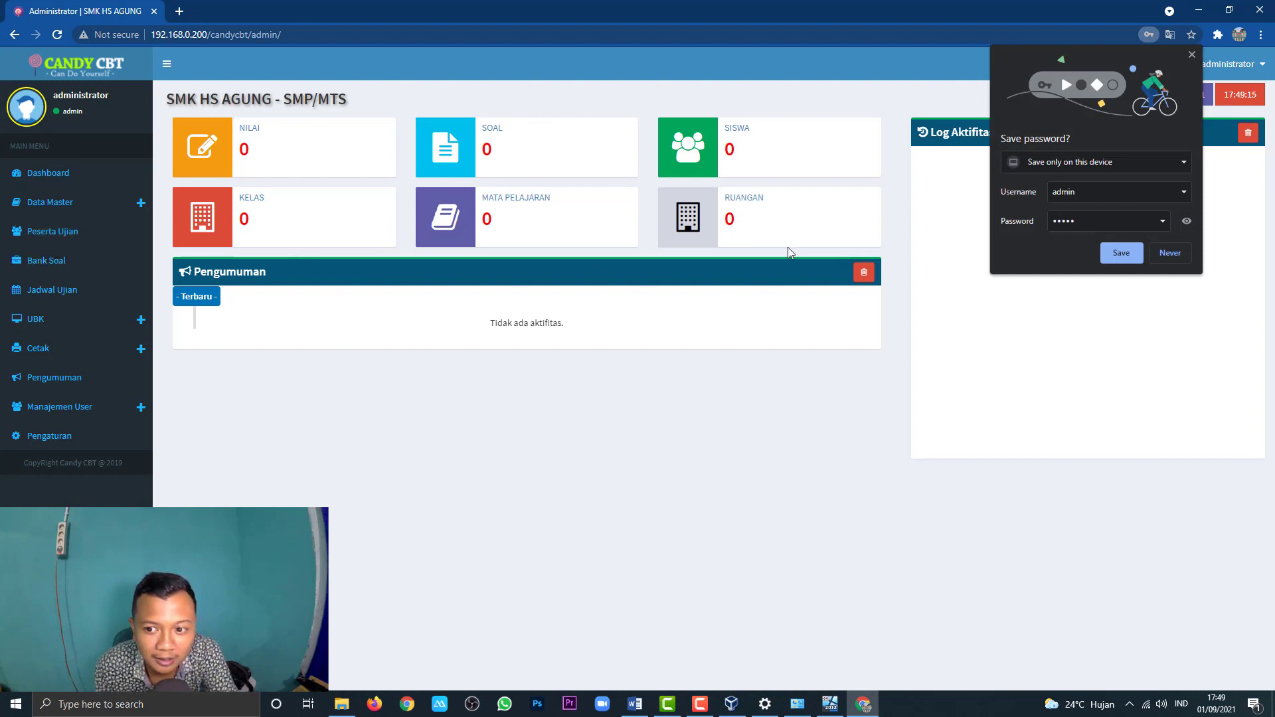
click(1191, 55)
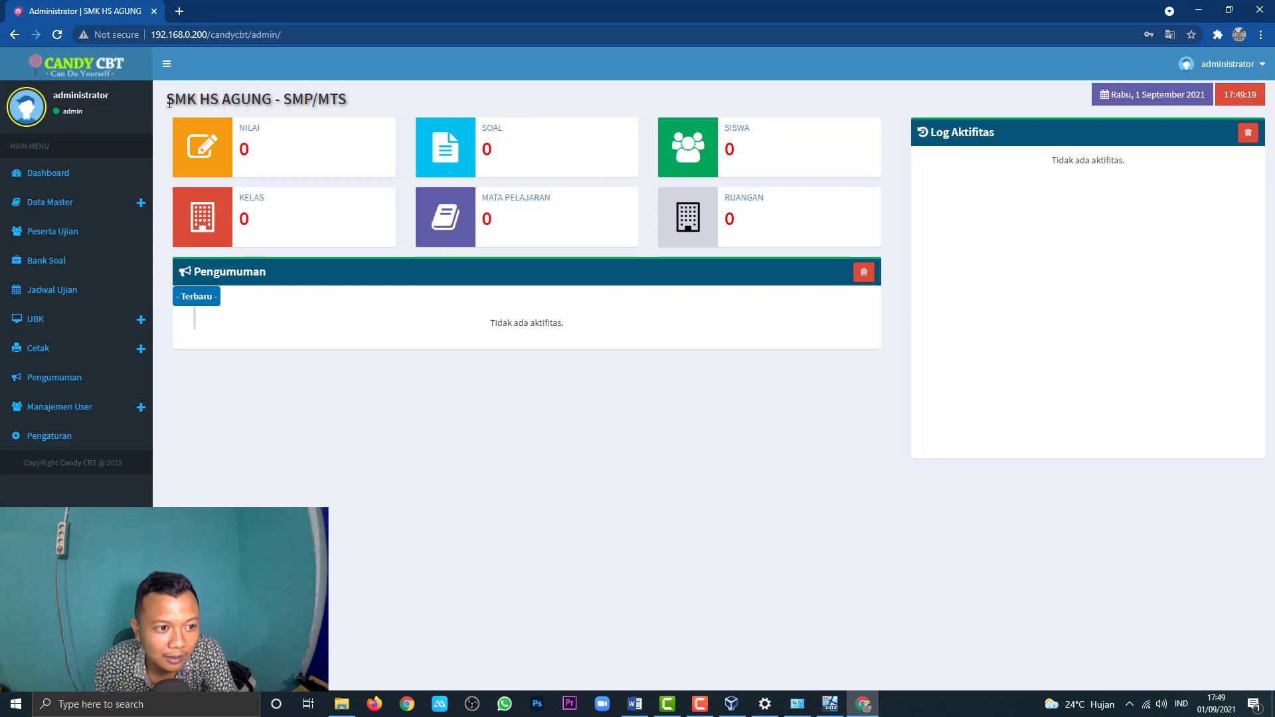
drag(167, 100, 347, 101)
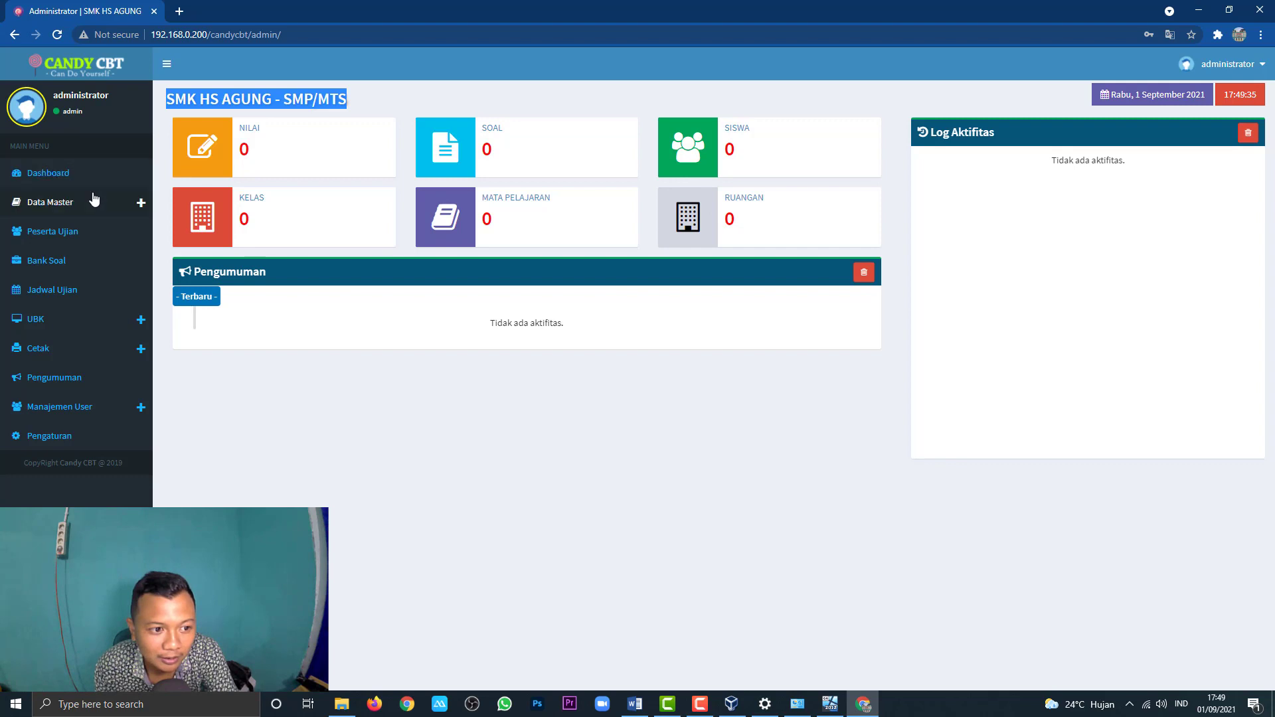
Step: View the Peserta Ujian list under Data Master, then go back to the Dashboard
click(66, 205)
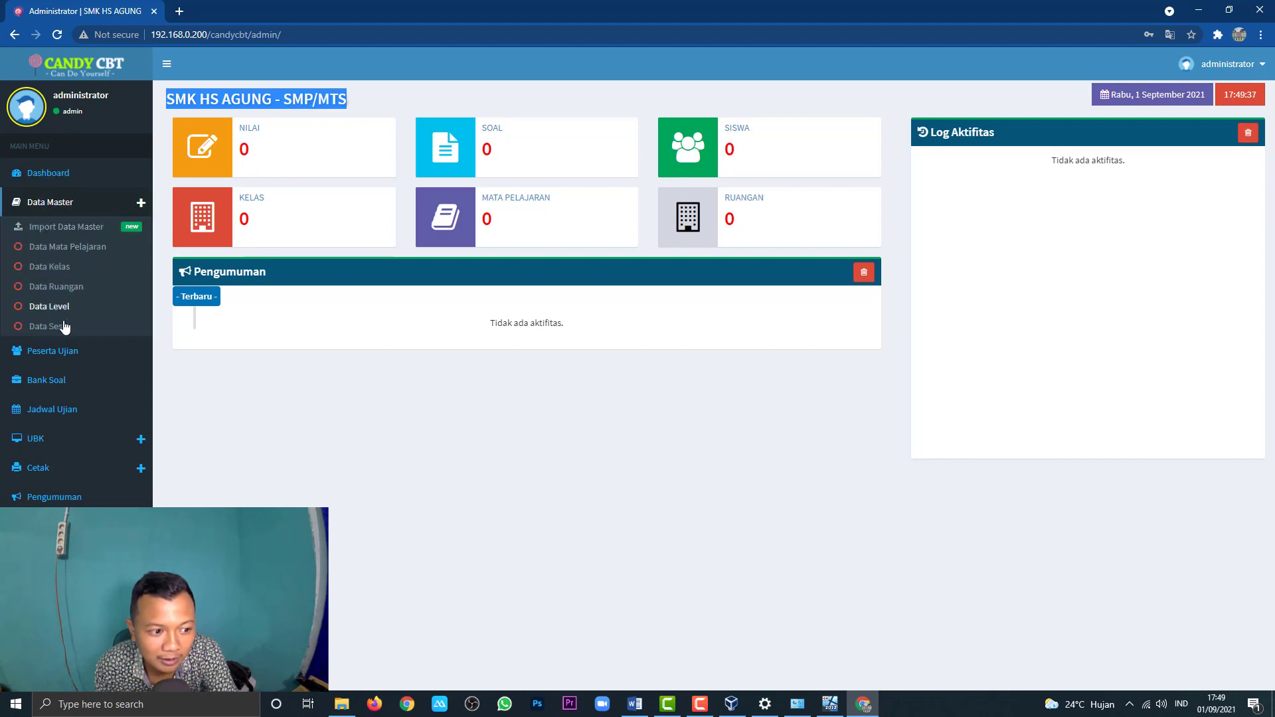
click(61, 351)
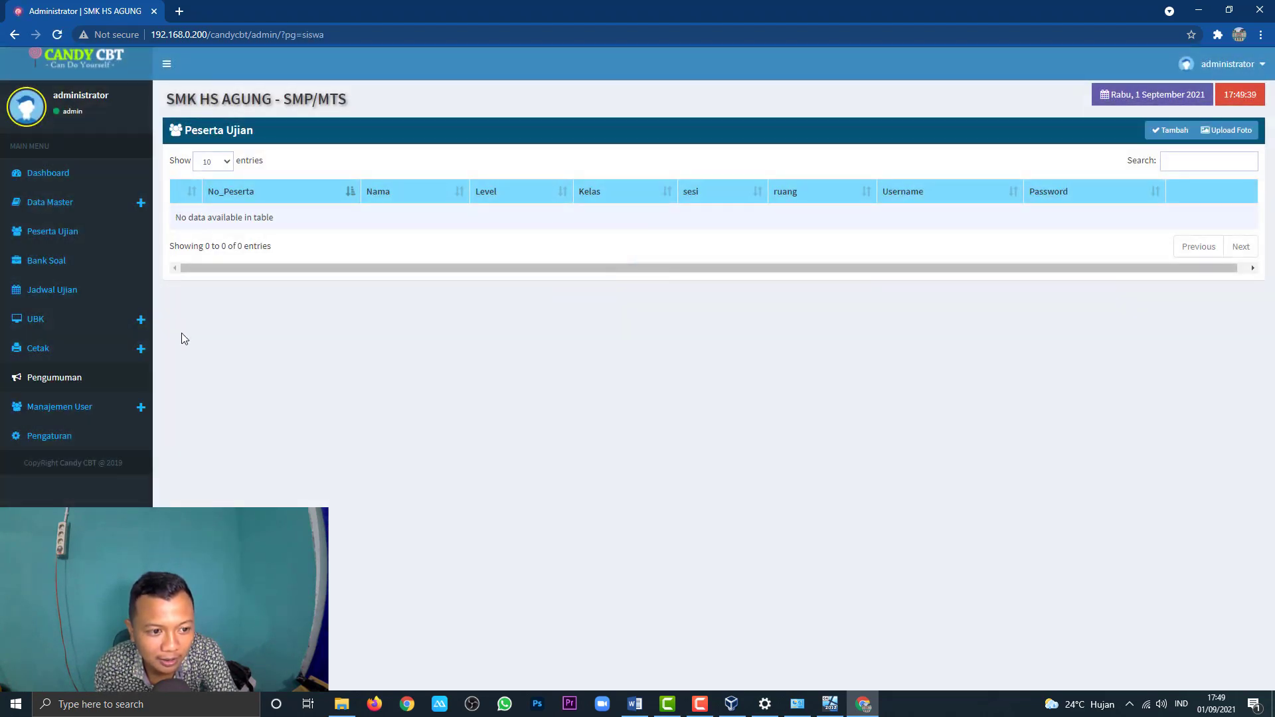
click(67, 175)
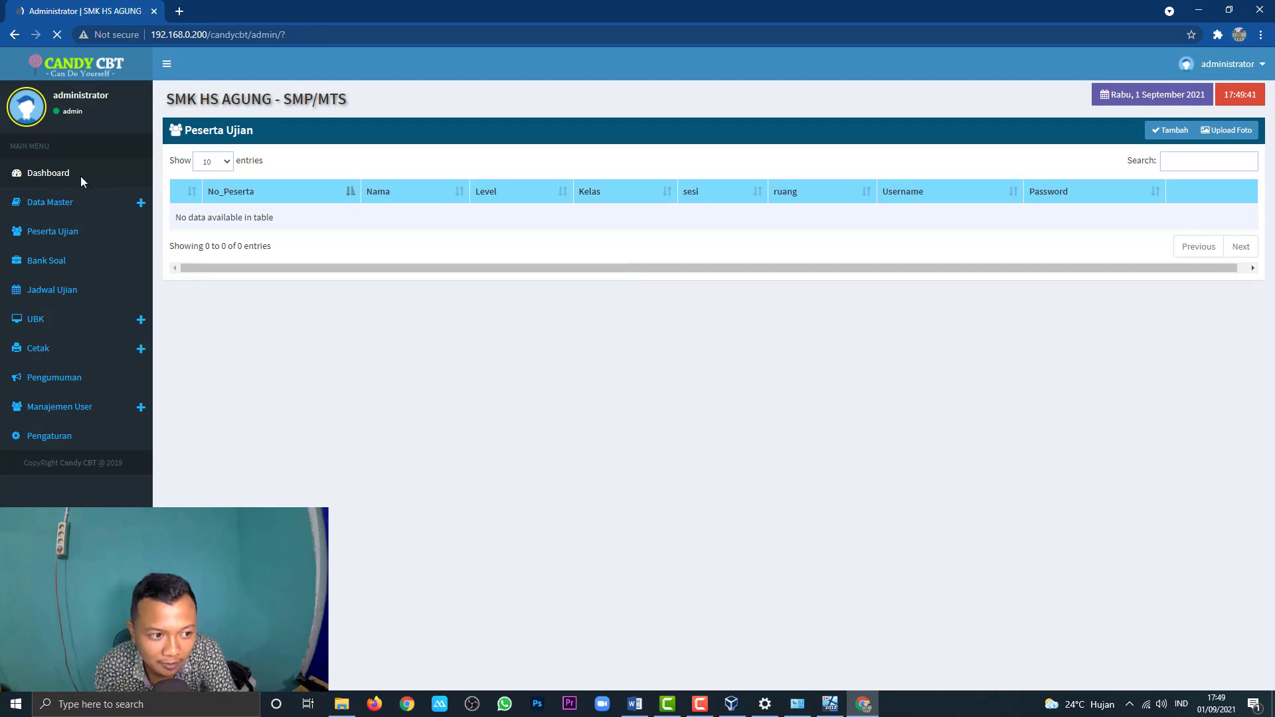